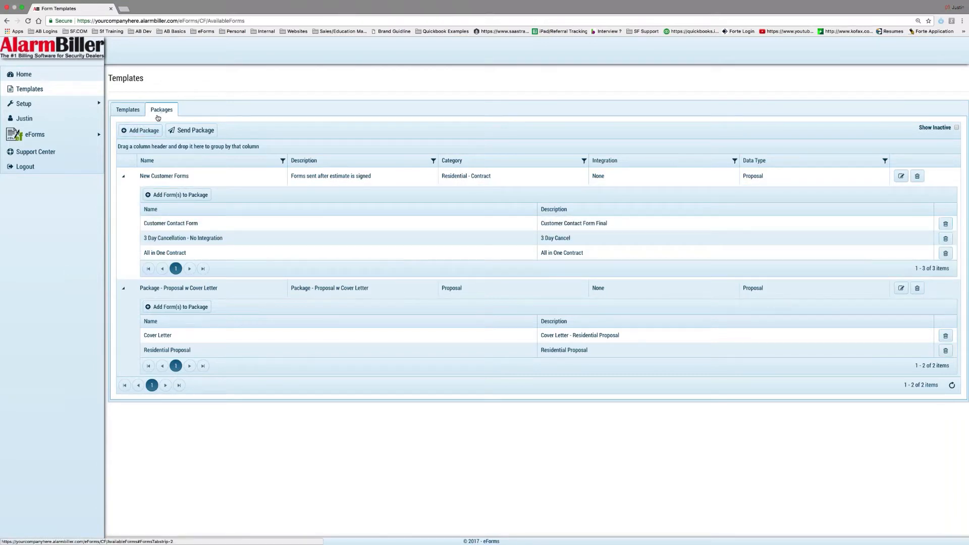
- Switch from the packages to the list of form templates
mouse_move(57, 135)
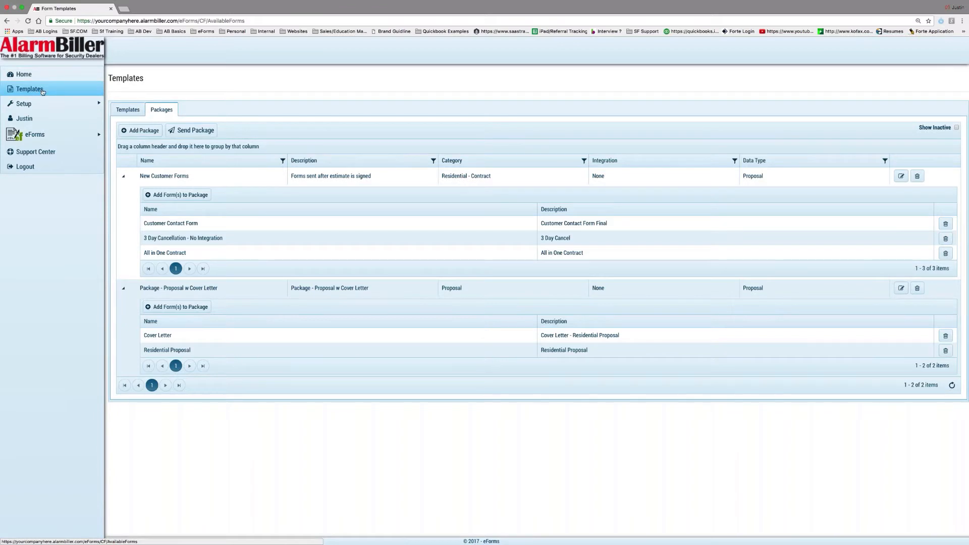
left_click(134, 113)
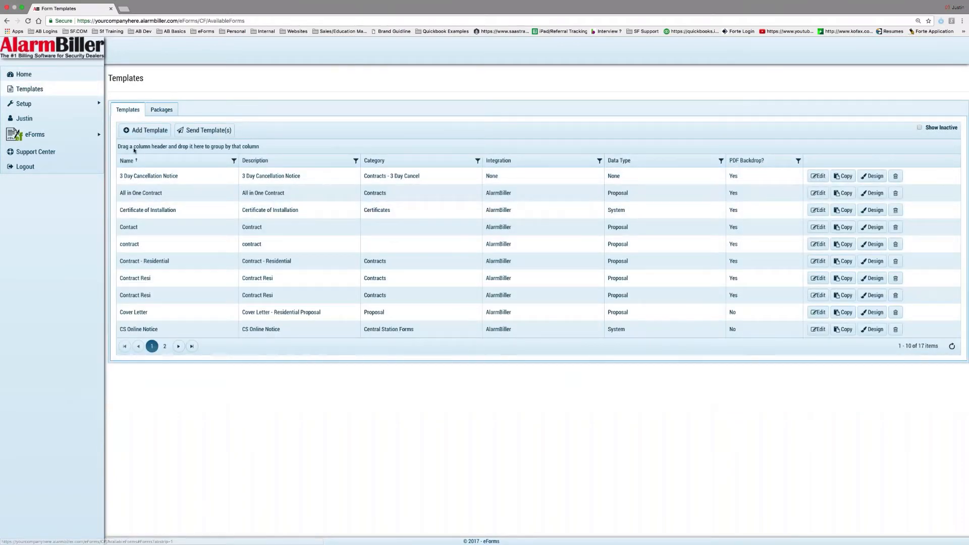
left_click(146, 175)
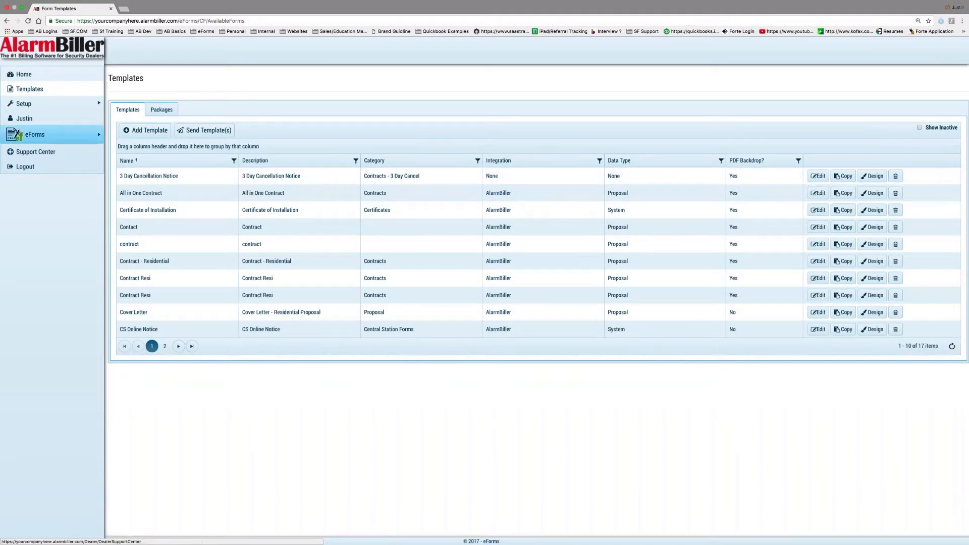
mouse_move(76, 104)
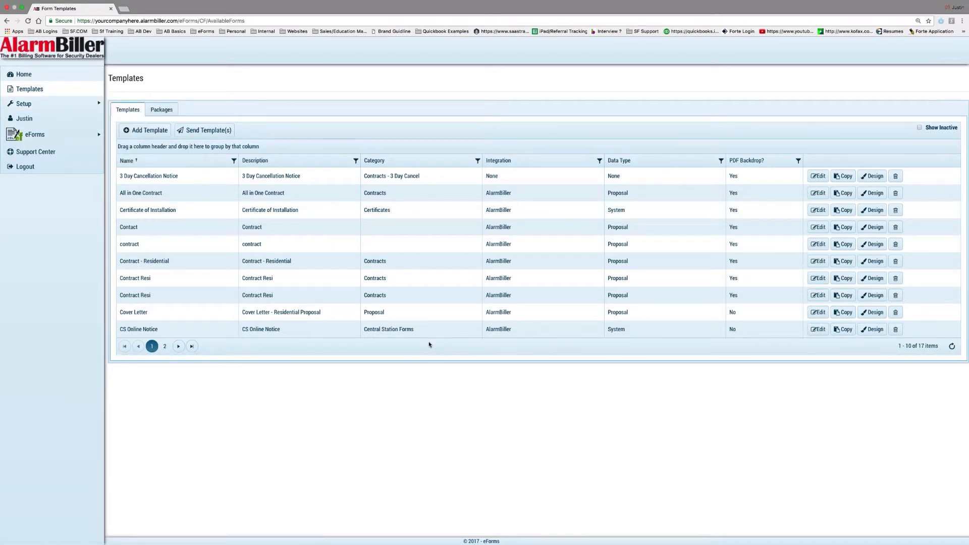
- Set up a template filter for categories containing "contracts" and clear it
left_click(477, 162)
left_click(495, 187)
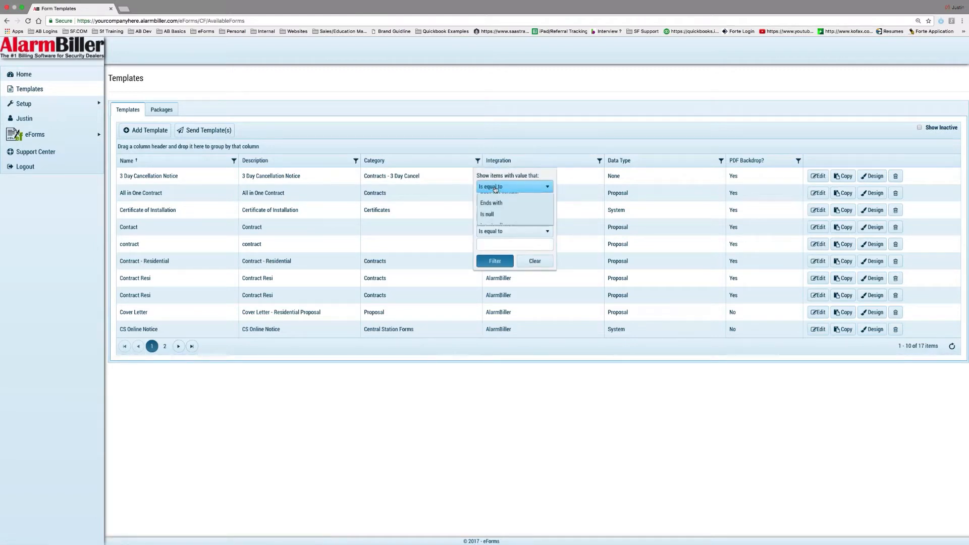
left_click(497, 231)
left_click(497, 201)
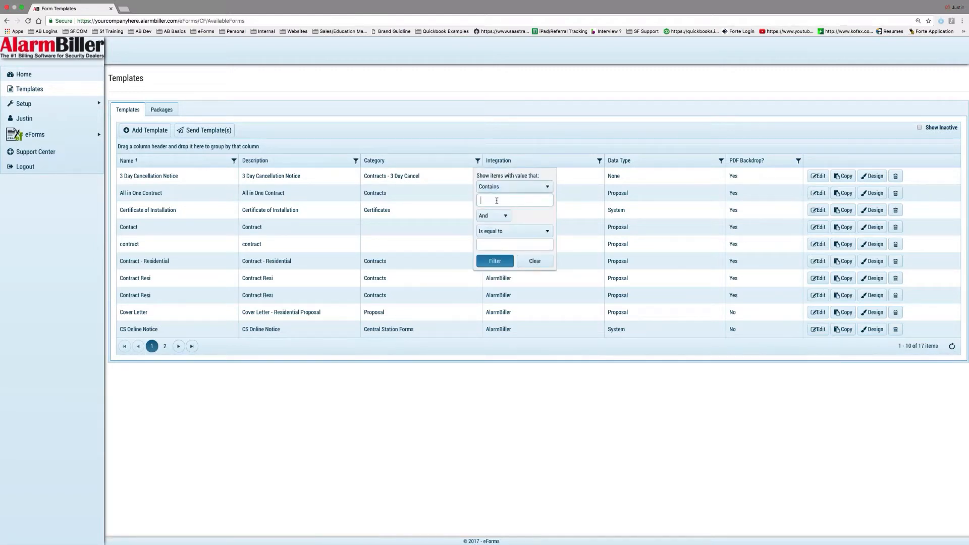
type("contracts")
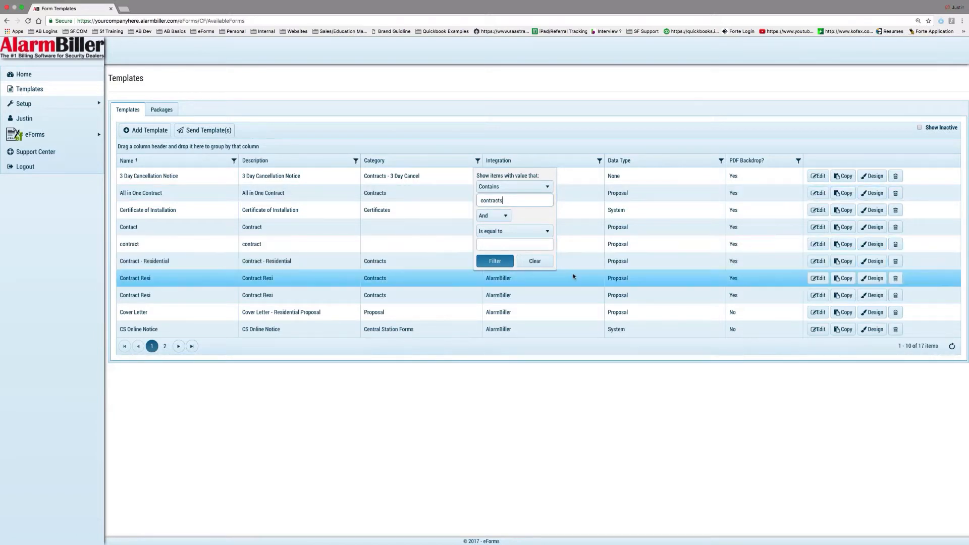
left_click(535, 261)
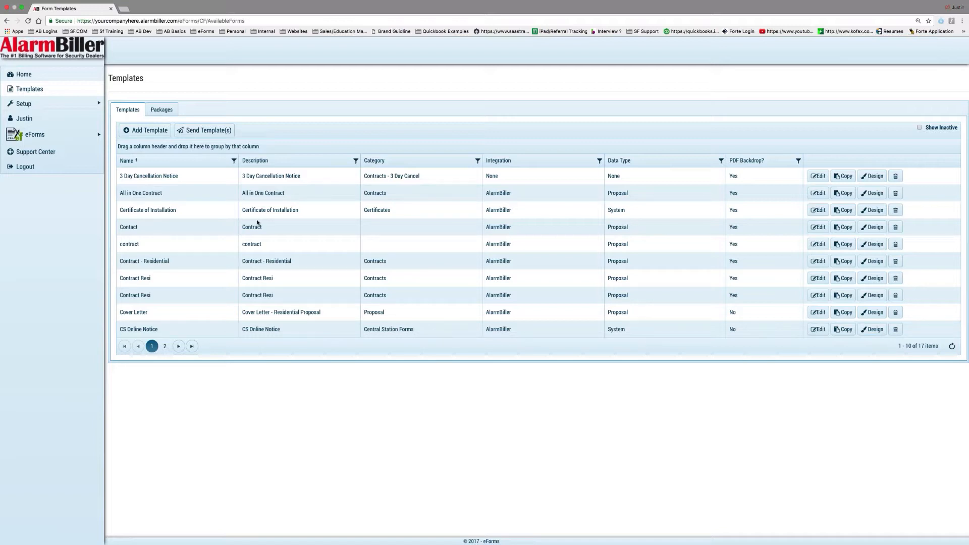
- Add a new template with "Contract - Residential" as both its name and its description
left_click(150, 131)
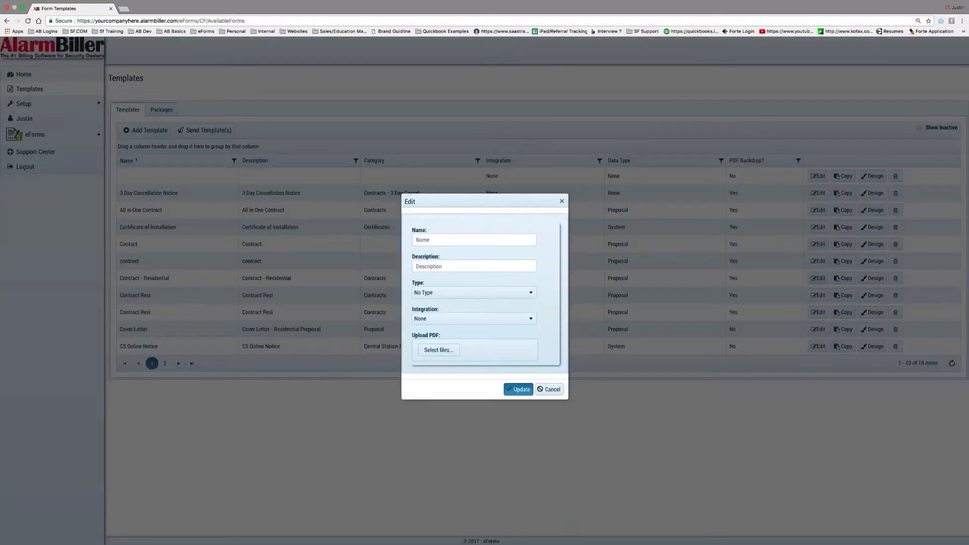
left_click(439, 244)
type("Contract")
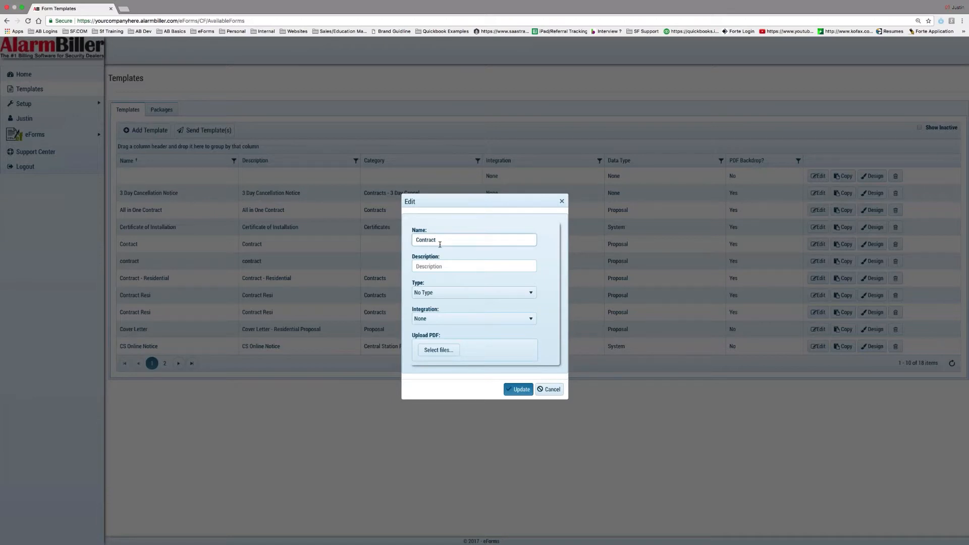
key("Tab")
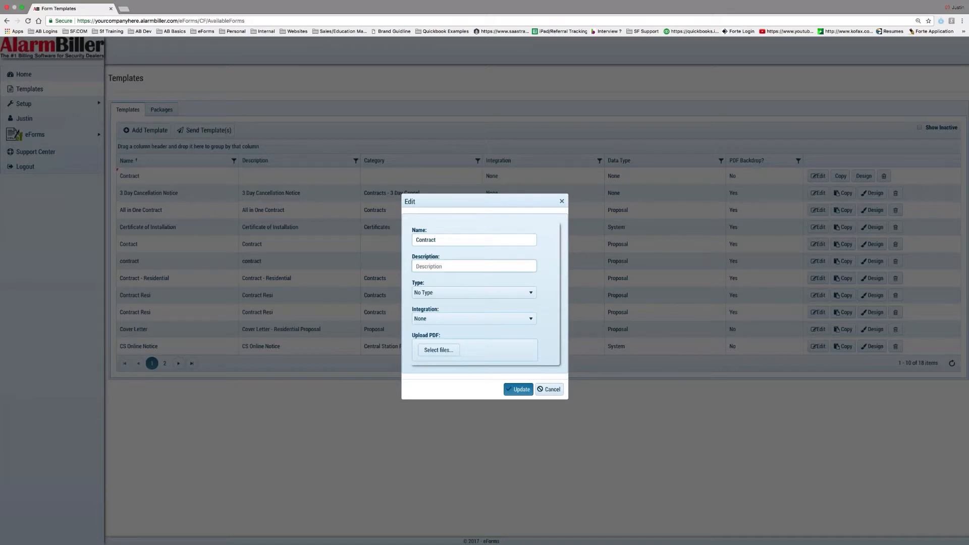
type("Contract -")
type("Residential")
left_click(445, 240)
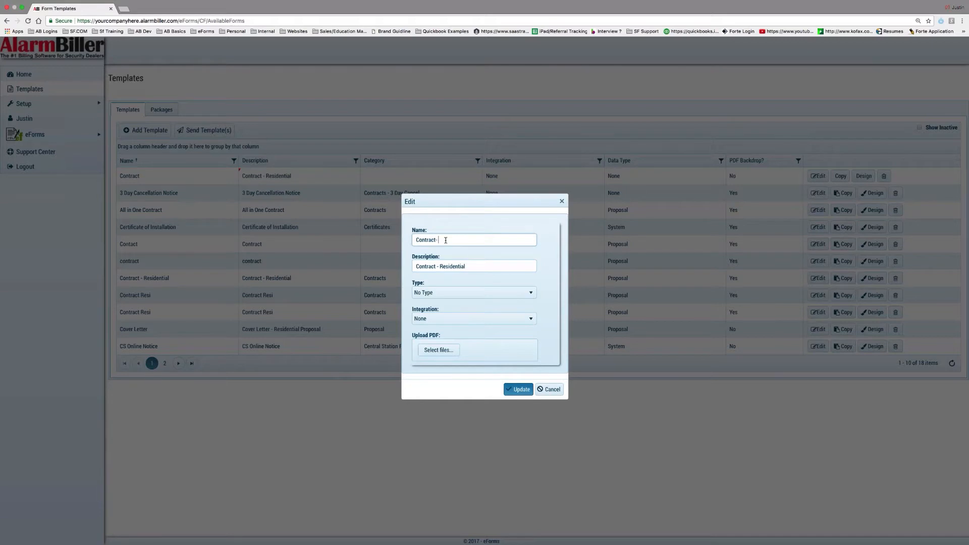
type("- Residential")
- Set the new template's type to Contracts, its integration to AlarmBiller and its data type to Proposal
left_click(424, 290)
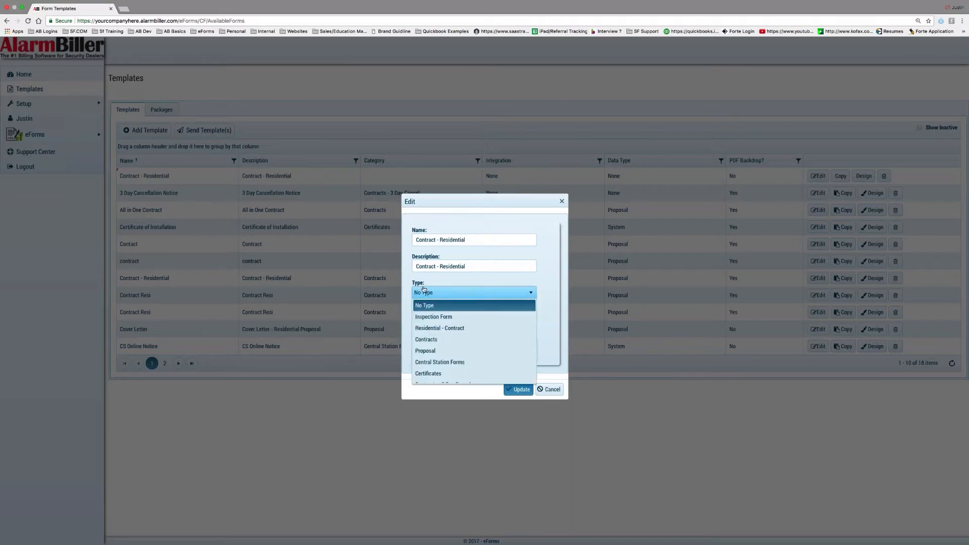
left_click(449, 341)
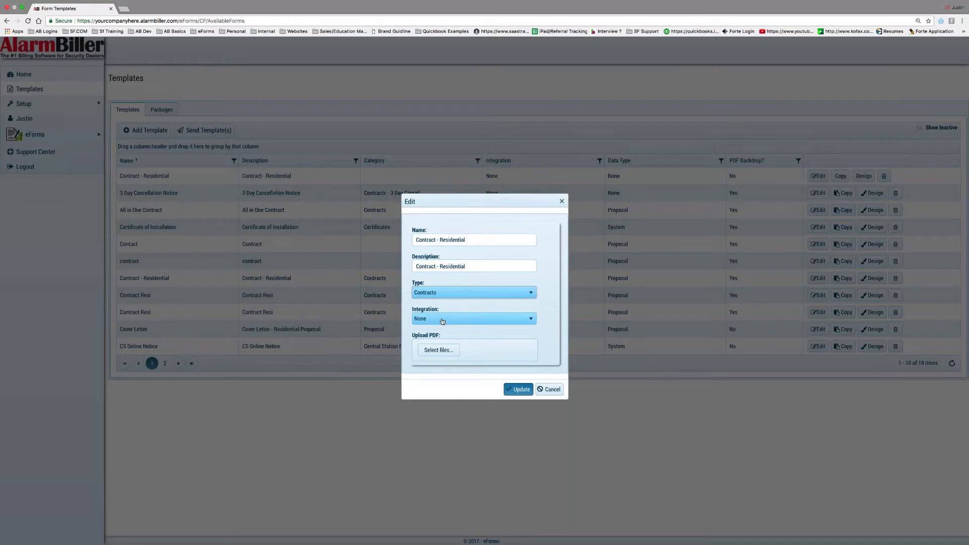
left_click(442, 320)
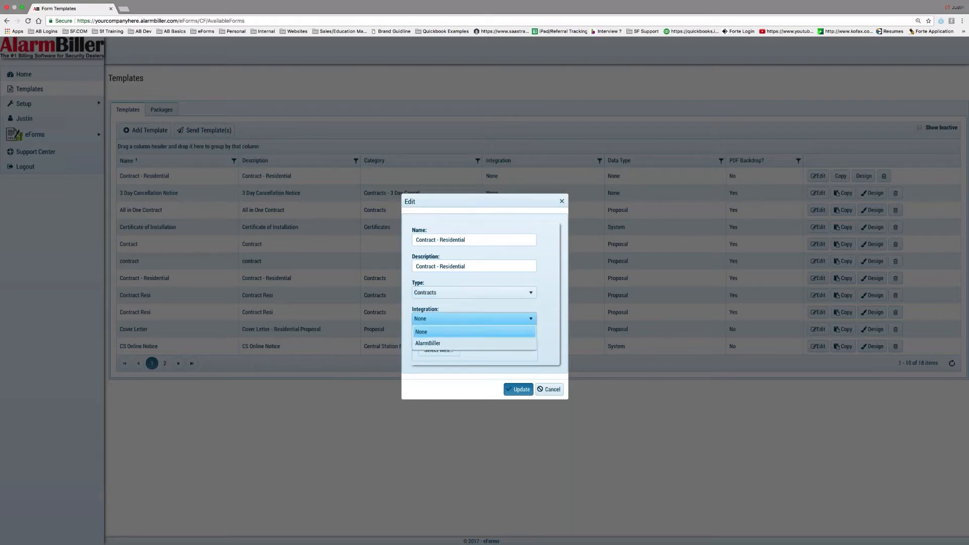
left_click(442, 344)
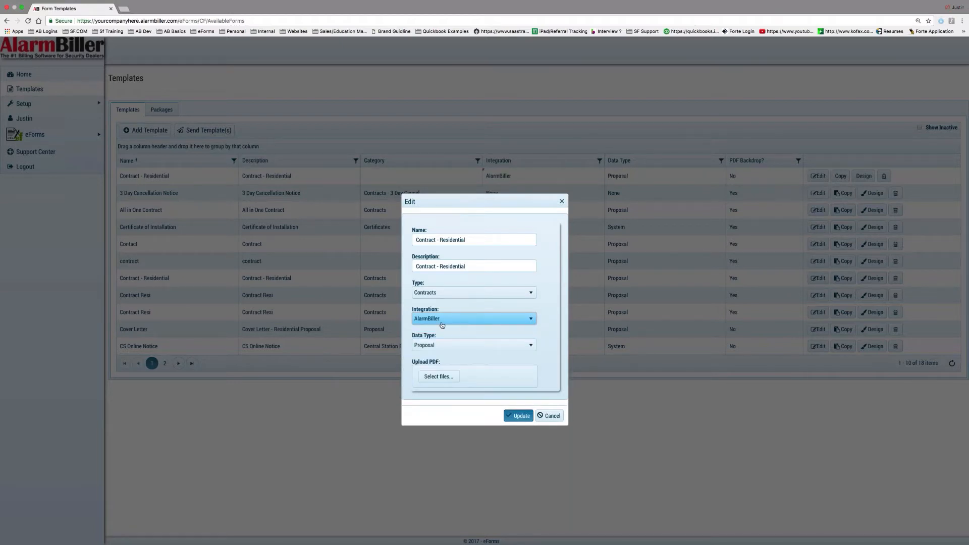
left_click(442, 348)
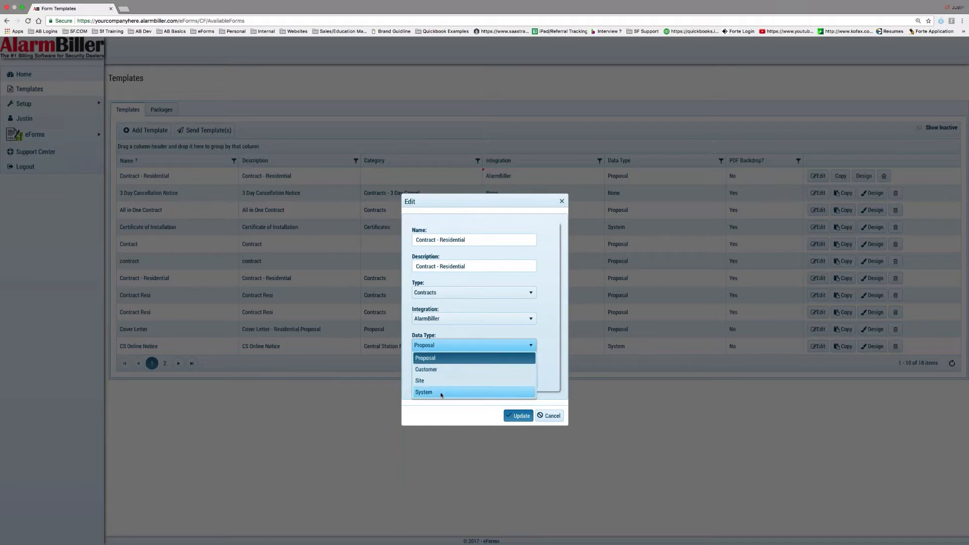
left_click(440, 361)
left_click(437, 360)
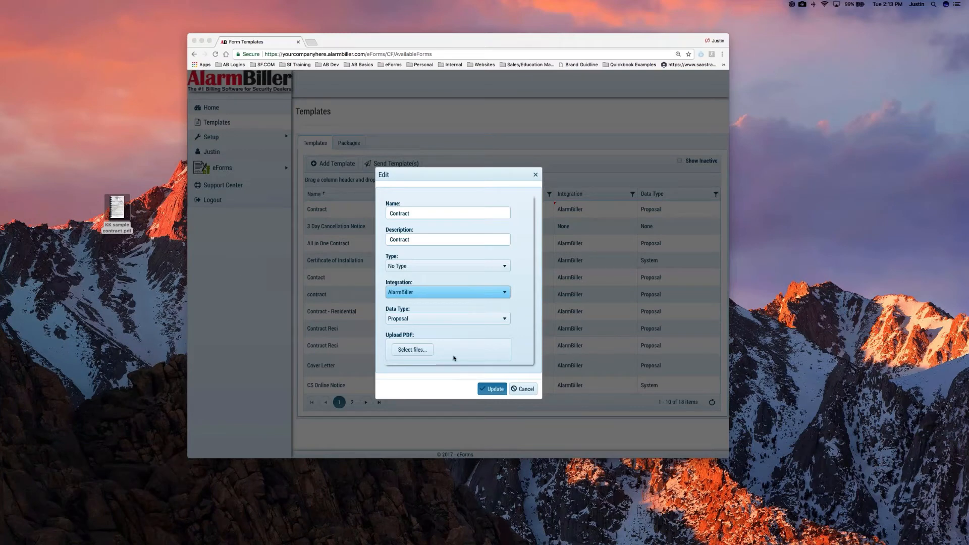
- Save the template with KK sample contract.pdf as its uploaded PDF and view the form editor full screen
left_click(414, 353)
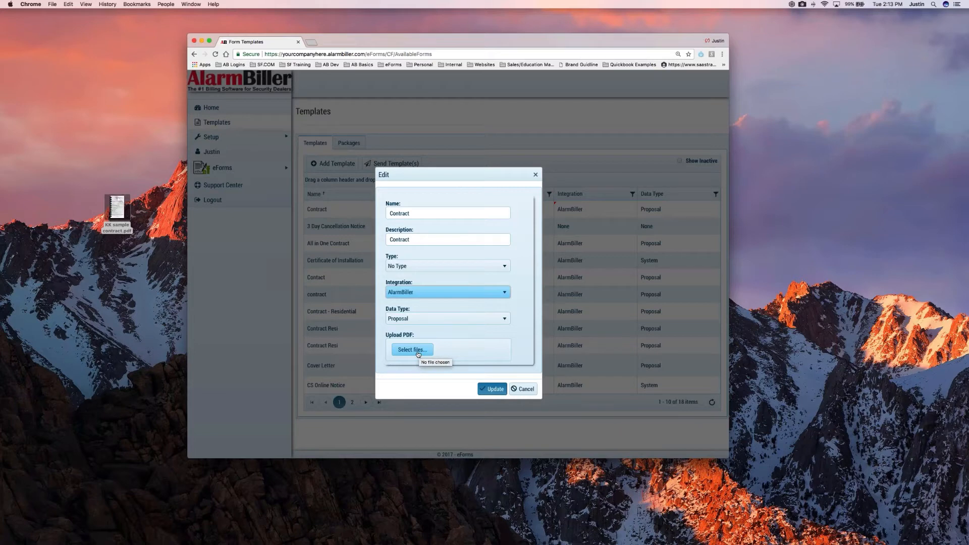
left_click_drag(117, 209, 419, 362)
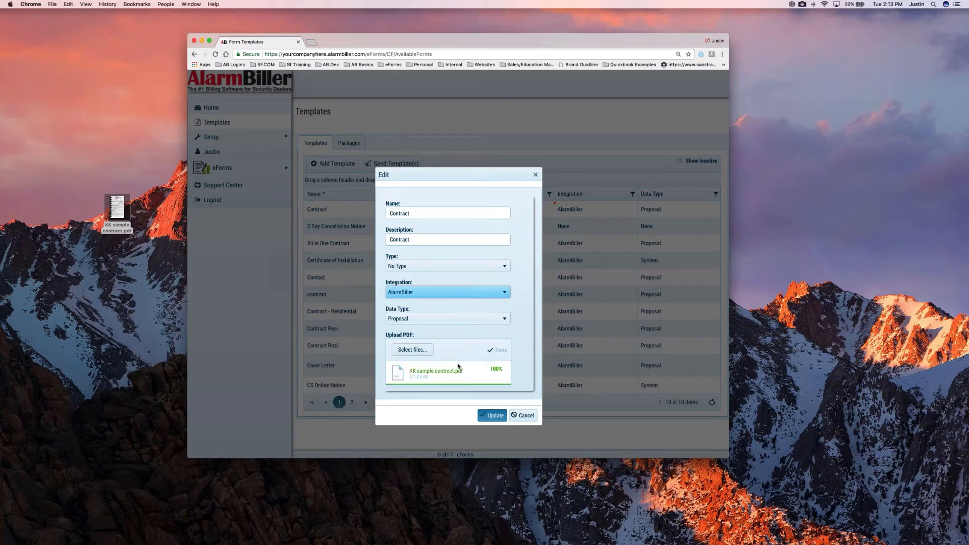
left_click(495, 416)
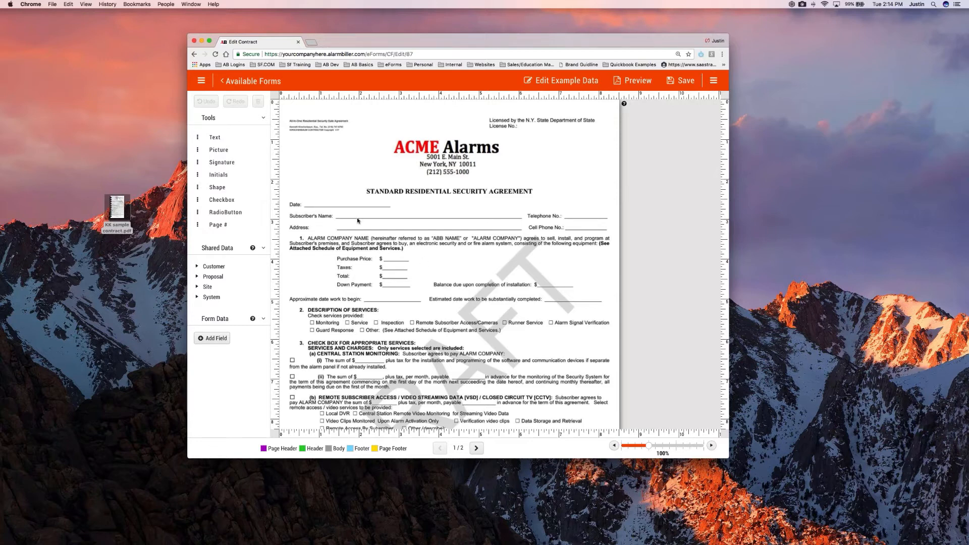
left_click(209, 42)
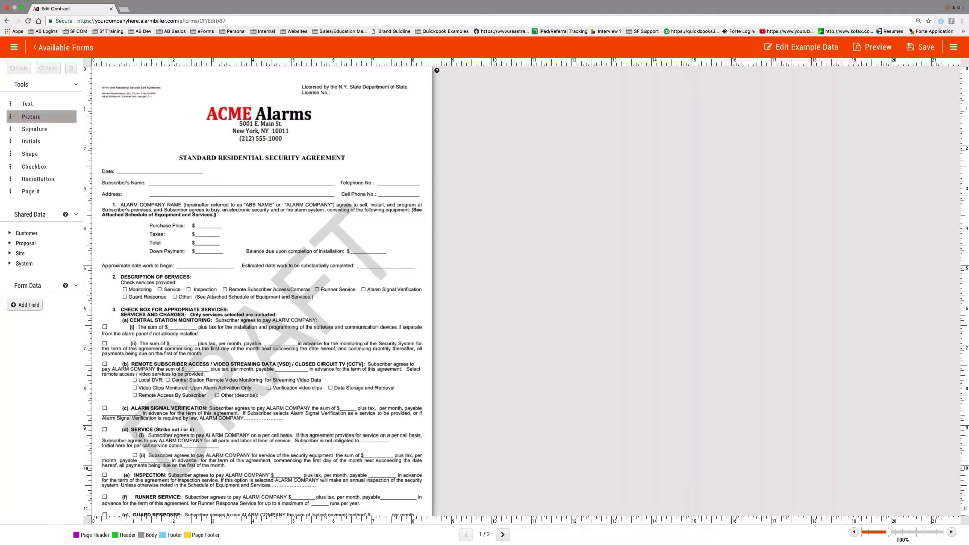
- Place a static text box beside the ACME Alarms heading, view its text editor and delete the box
mouse_move(43, 116)
left_mouse_down()
mouse_move(132, 124)
mouse_move(47, 121)
left_mouse_up()
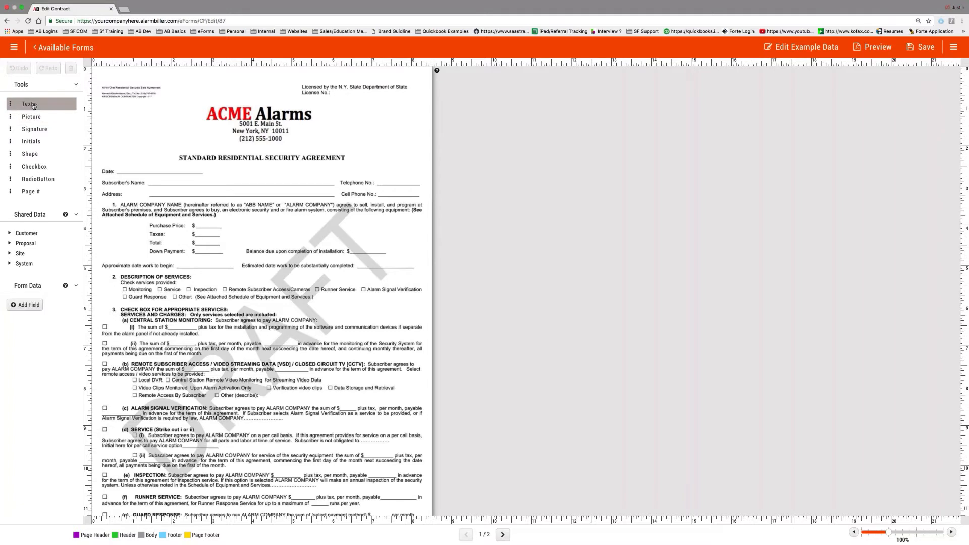
left_click_drag(33, 105, 161, 127)
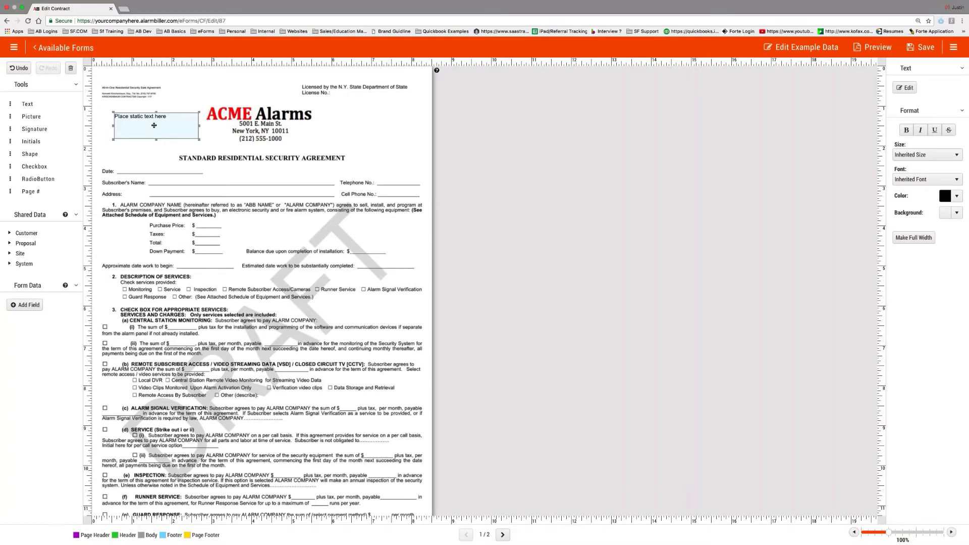
left_click(904, 88)
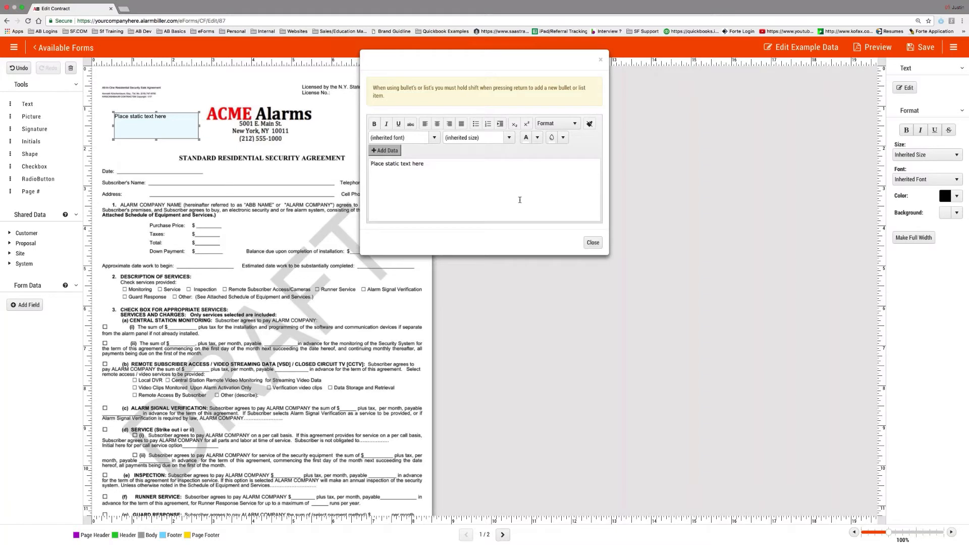
left_click(592, 243)
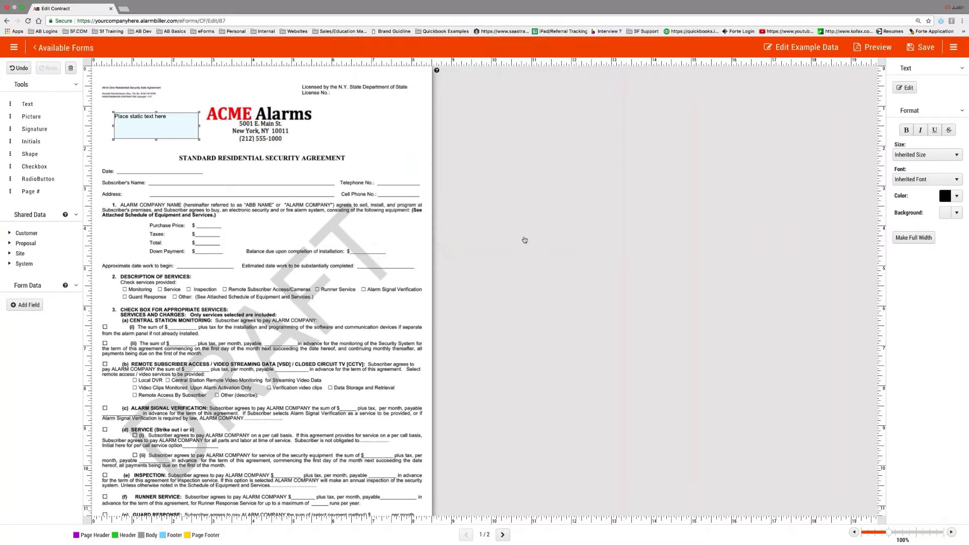
key("Delete")
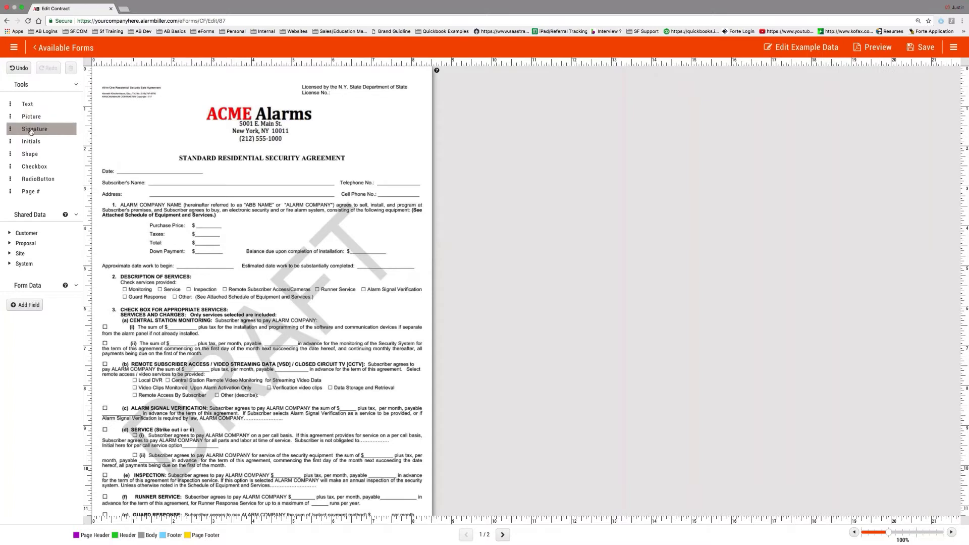
- Examine the shared data fields available for Customer, Proposal and Site
mouse_move(31, 130)
left_mouse_down()
mouse_move(151, 137)
mouse_move(32, 128)
mouse_move(117, 143)
mouse_move(32, 142)
mouse_move(145, 140)
mouse_move(38, 151)
mouse_move(56, 165)
mouse_move(121, 152)
mouse_move(43, 161)
mouse_move(34, 178)
mouse_move(125, 151)
mouse_move(38, 178)
mouse_move(130, 187)
mouse_move(357, 123)
mouse_move(404, 77)
mouse_move(92, 196)
mouse_move(32, 195)
left_mouse_up()
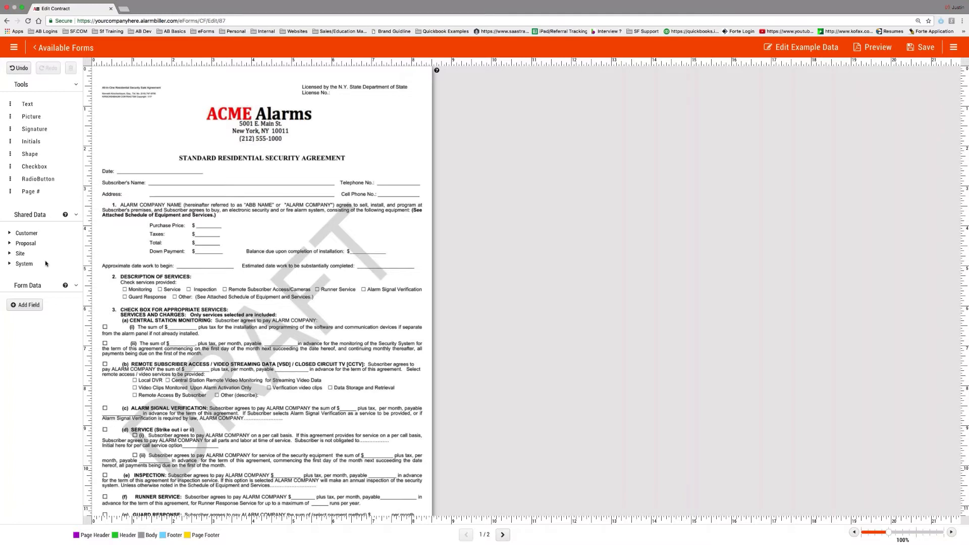
left_click(10, 235)
scroll(20, 224, "down", 2)
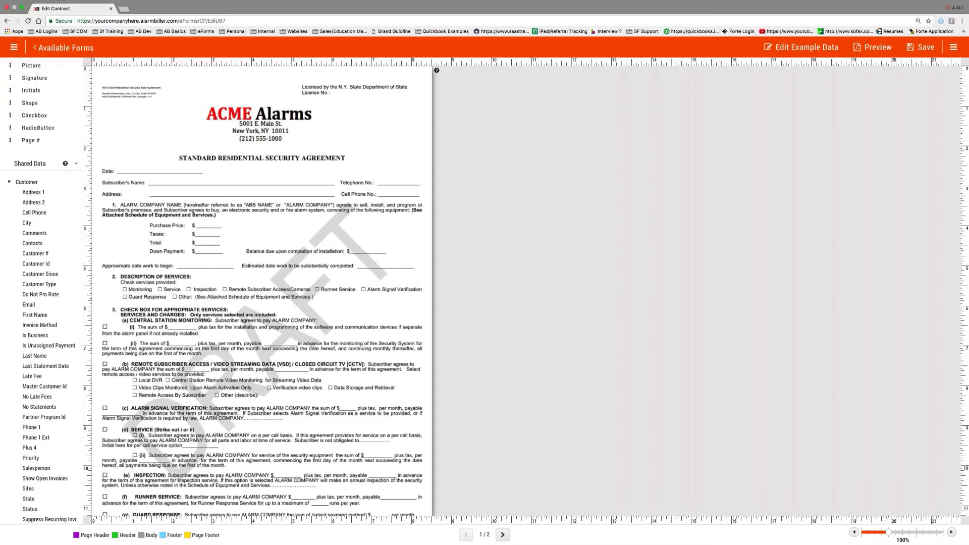
left_click(9, 181)
left_click(10, 243)
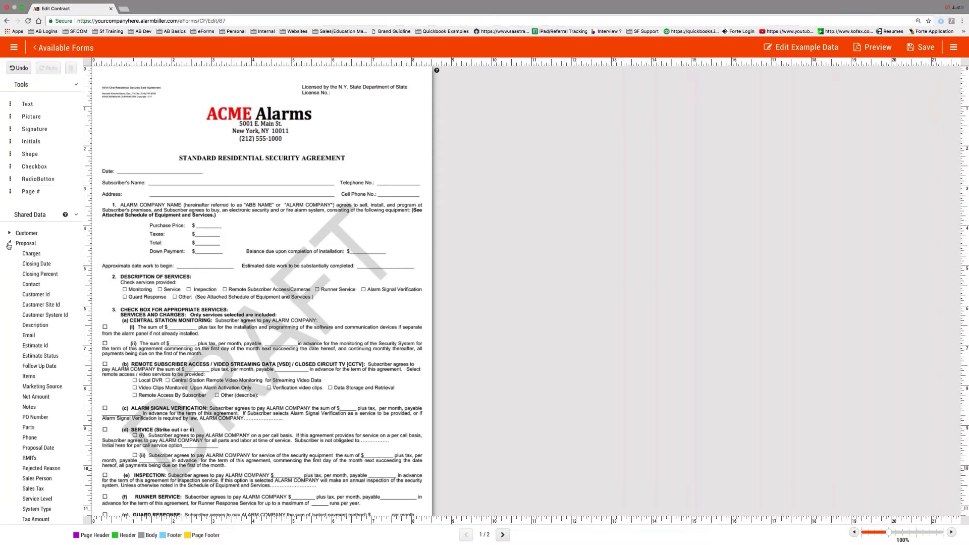
left_click(10, 244)
left_click(10, 253)
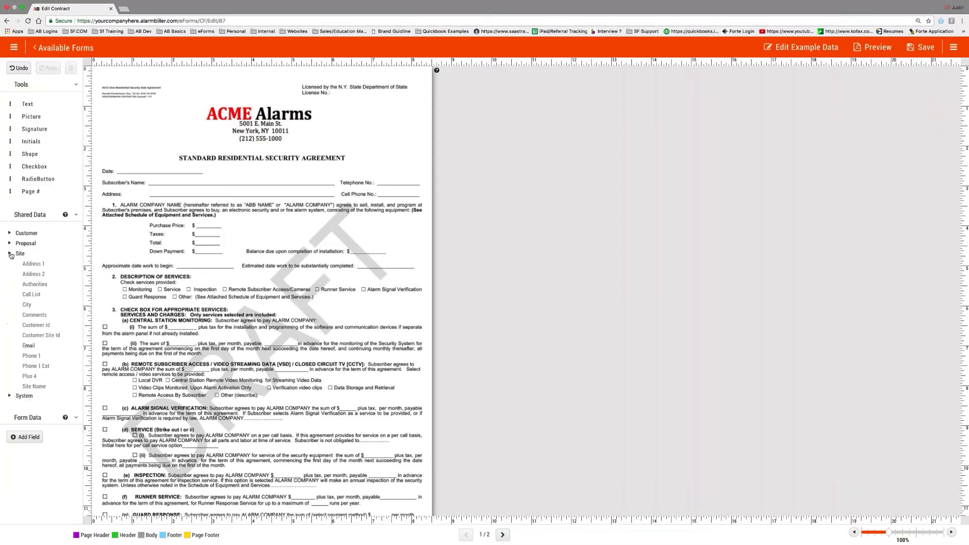
left_click(9, 253)
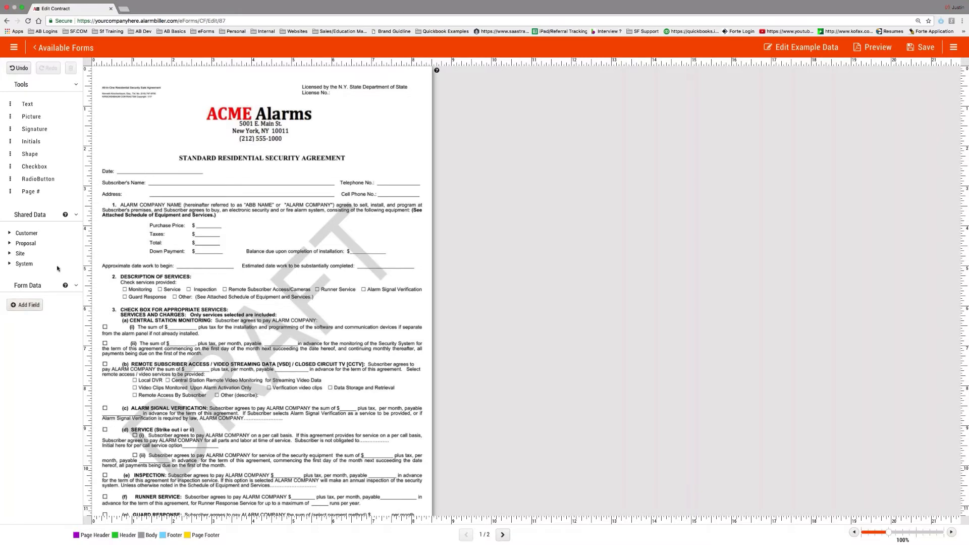
- Add a form data field named TodaysDate with the display text "Today's Date" and the Date data type
left_click(25, 305)
left_click(470, 275)
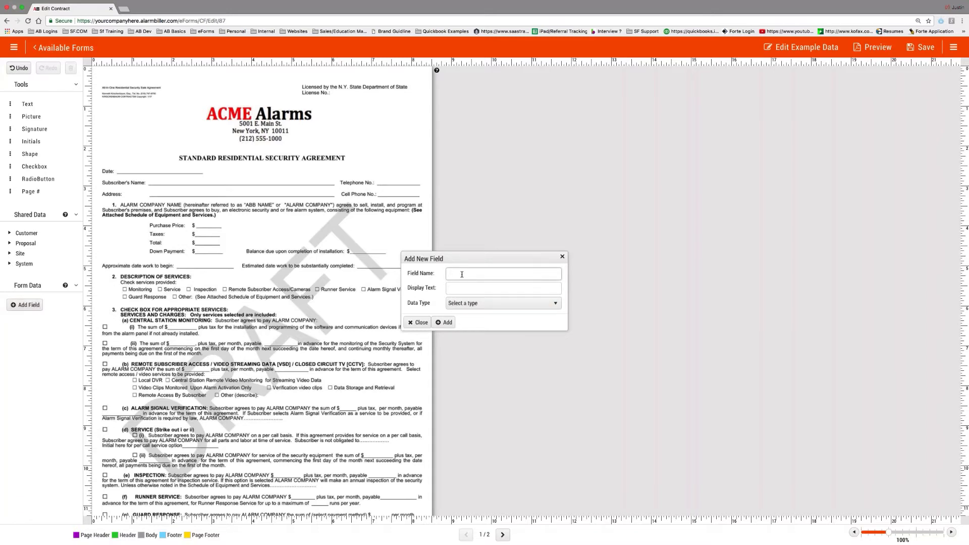
type("TodaysDate")
key("Tab")
type("q")
key("BackSpace")
type("Today's Date")
left_click(550, 303)
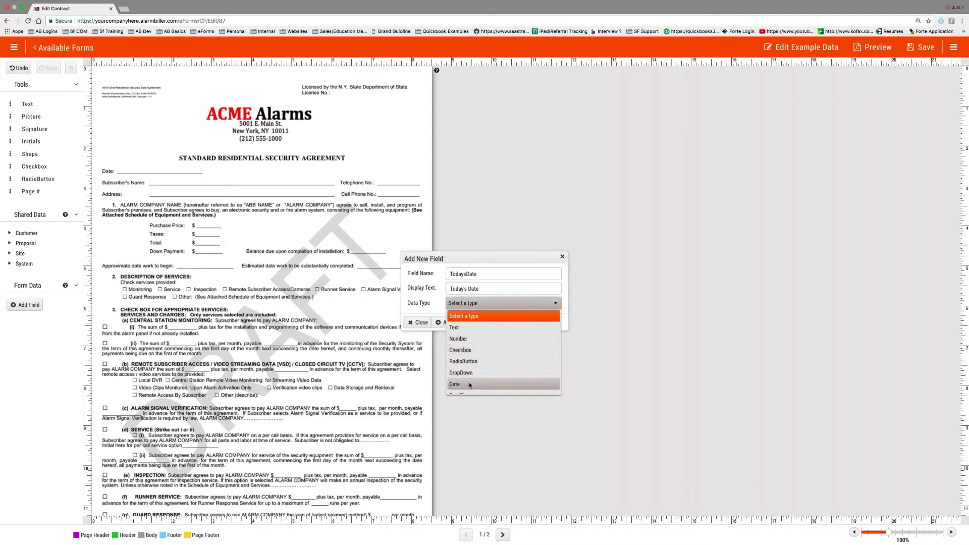
left_click(455, 336)
left_click(444, 322)
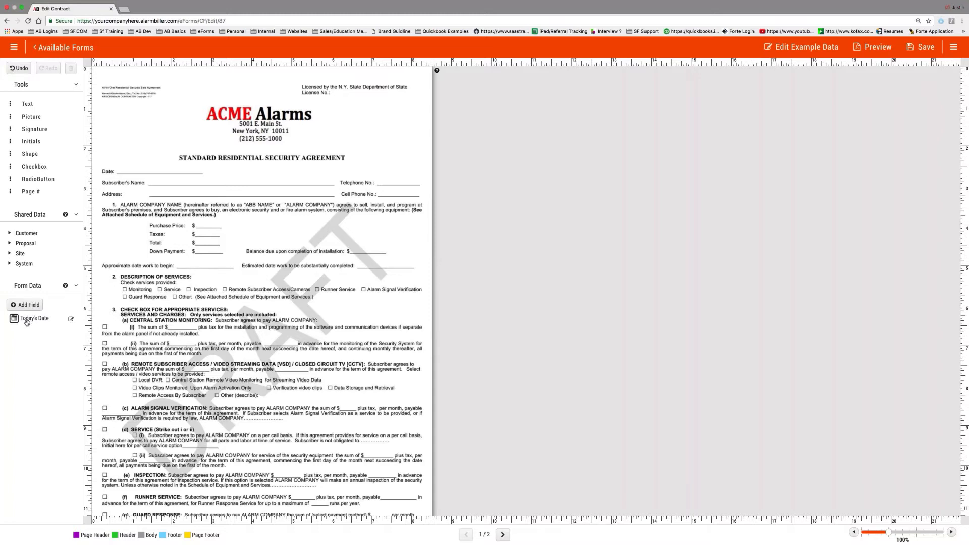
- Place the Today's Date field on the Date line and make it editable and required for the sender only
left_click_drag(26, 322, 159, 170)
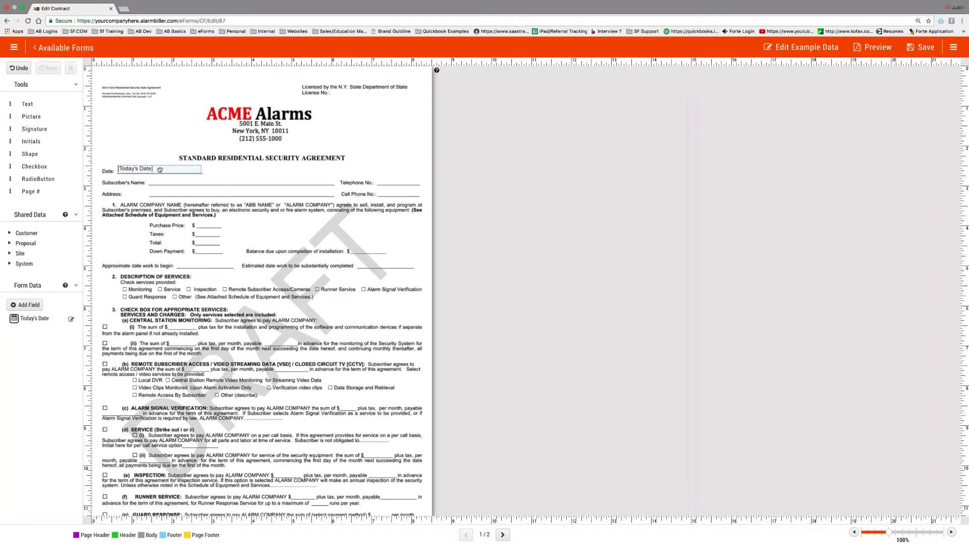
left_click(160, 169)
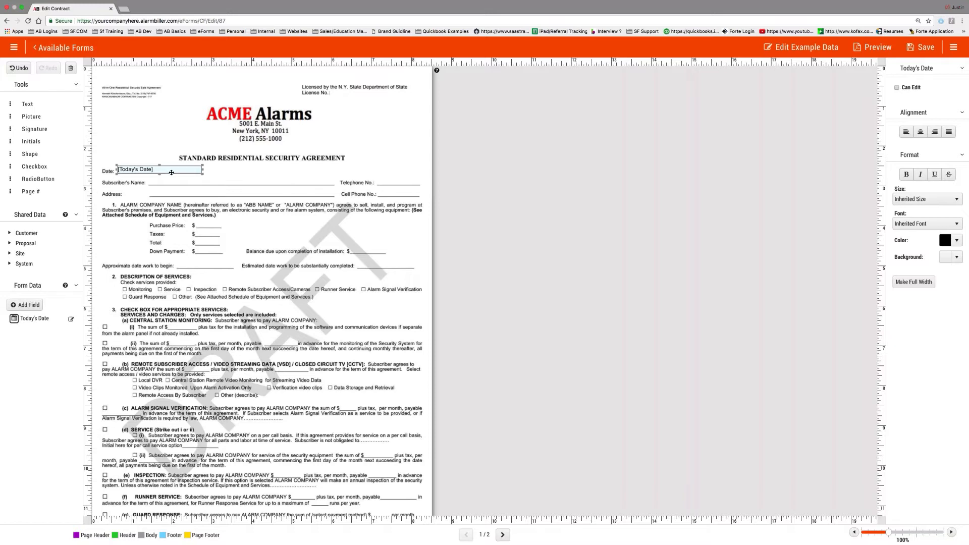
left_click(897, 87)
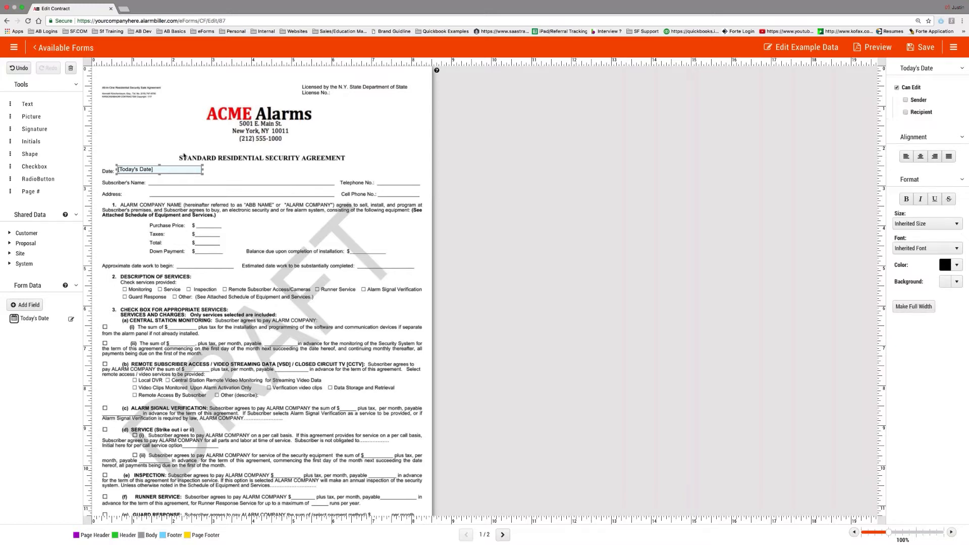
left_click(905, 100)
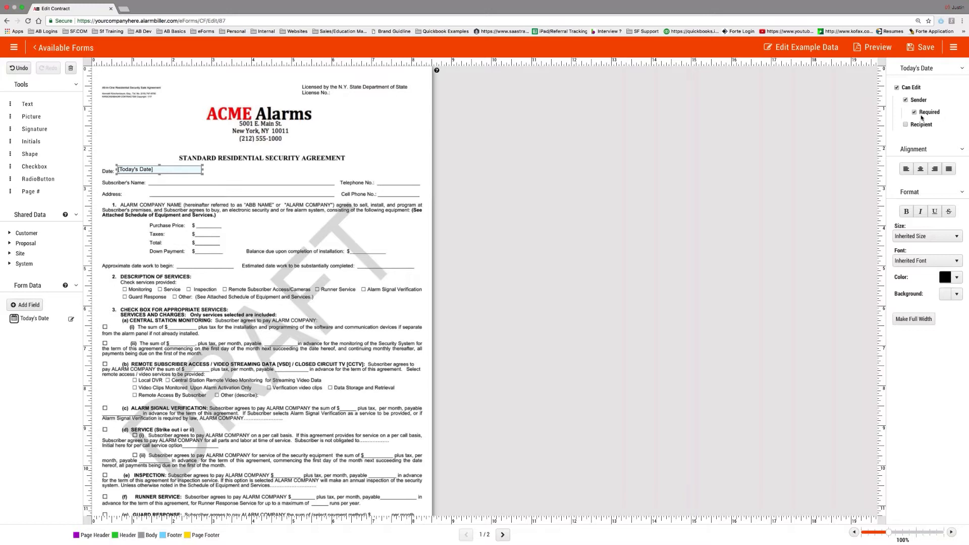
left_click(923, 113)
left_click(905, 124)
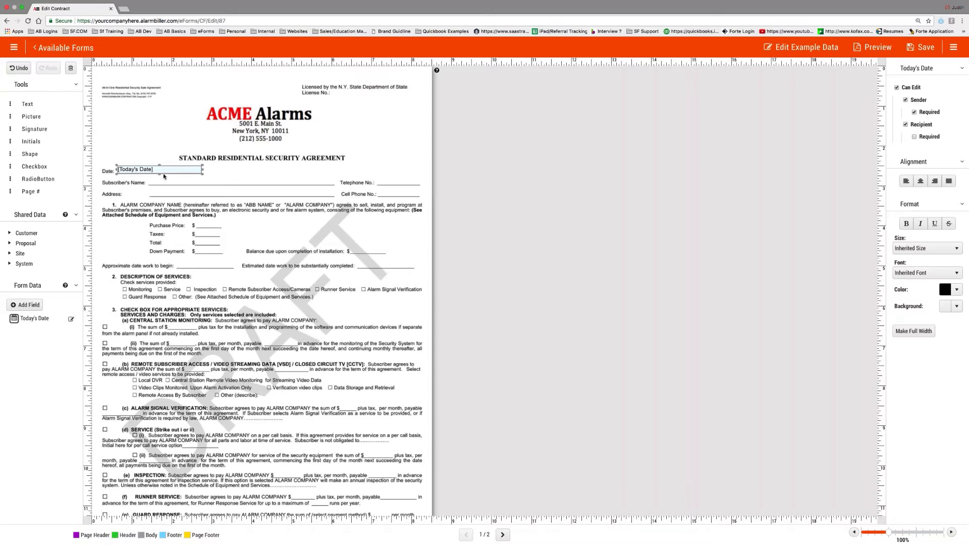
left_click(907, 129)
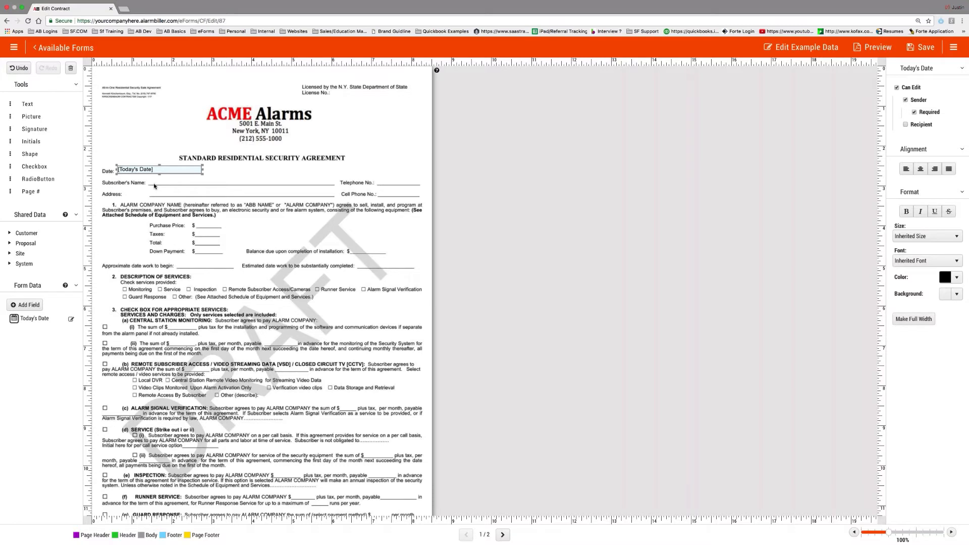
left_click(25, 305)
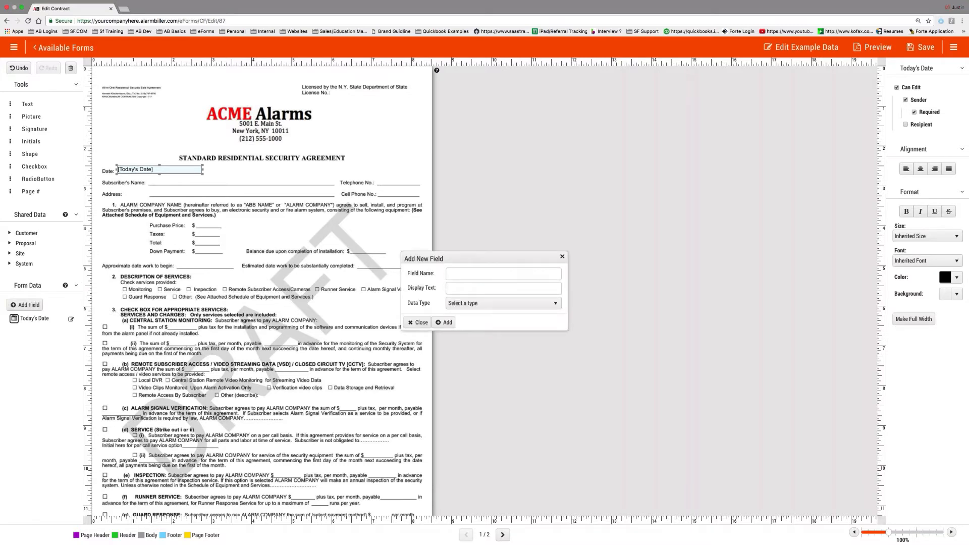
type("Name")
key("Tab")
type("Name")
key("Tab")
key("alt+Down")
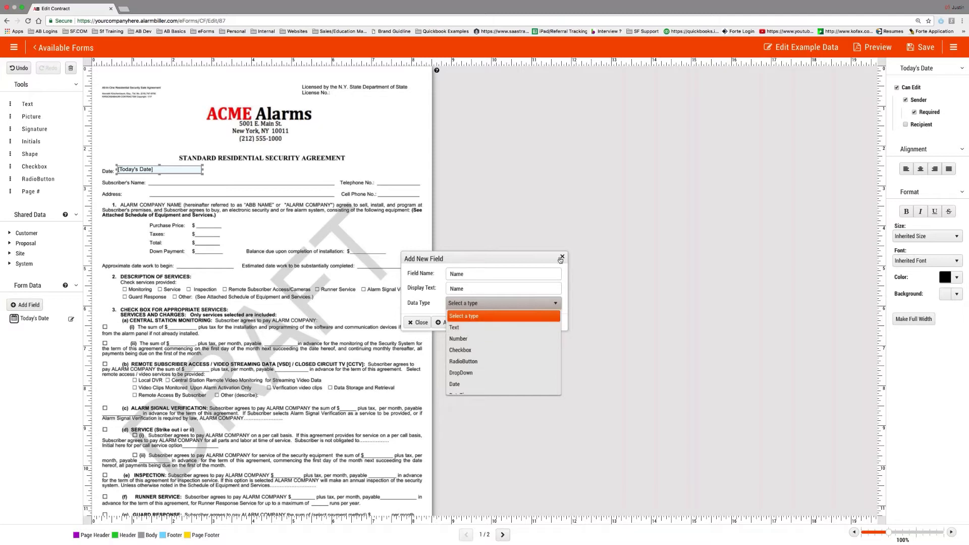
left_click(562, 257)
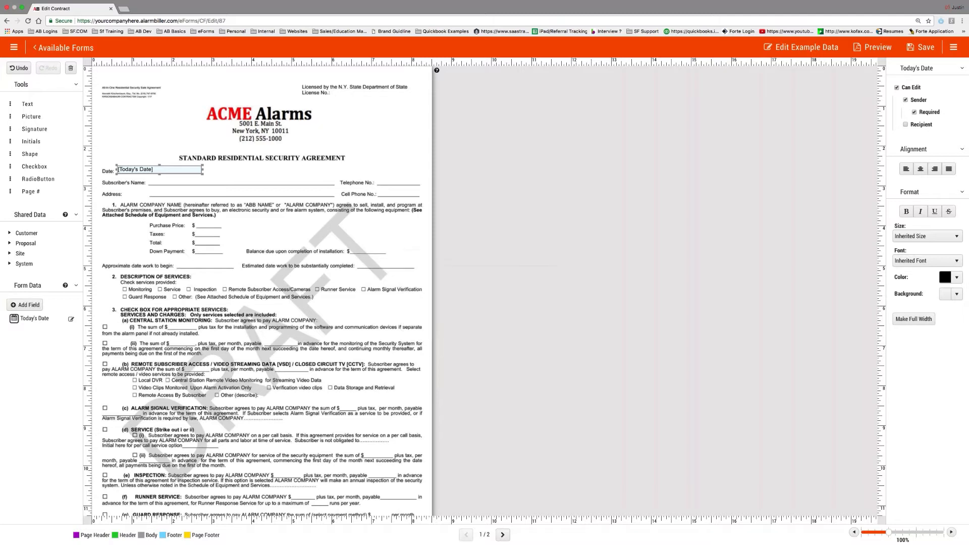
- Place the shared Customer fields First Name and Last Name side by side on the Subscriber's Name line
left_click(13, 243)
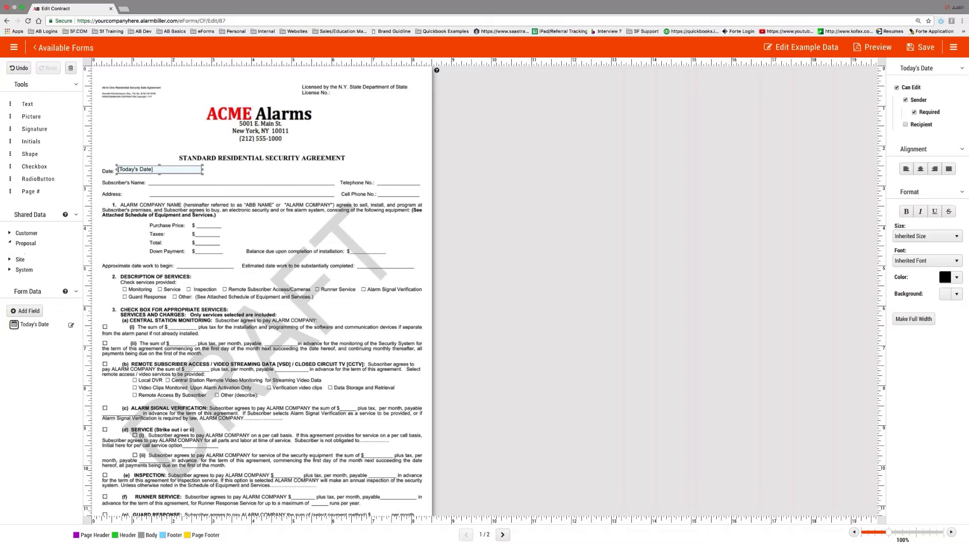
left_click(10, 244)
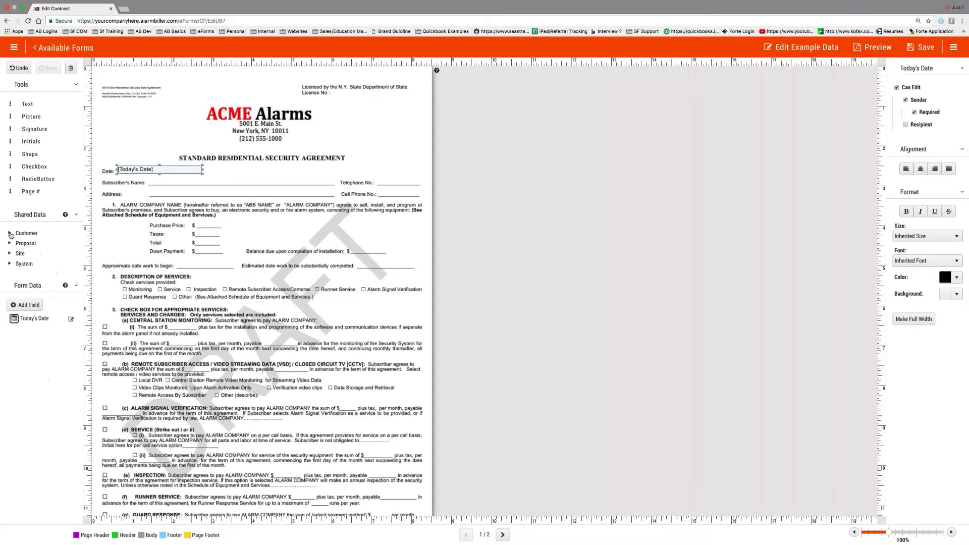
left_click(10, 233)
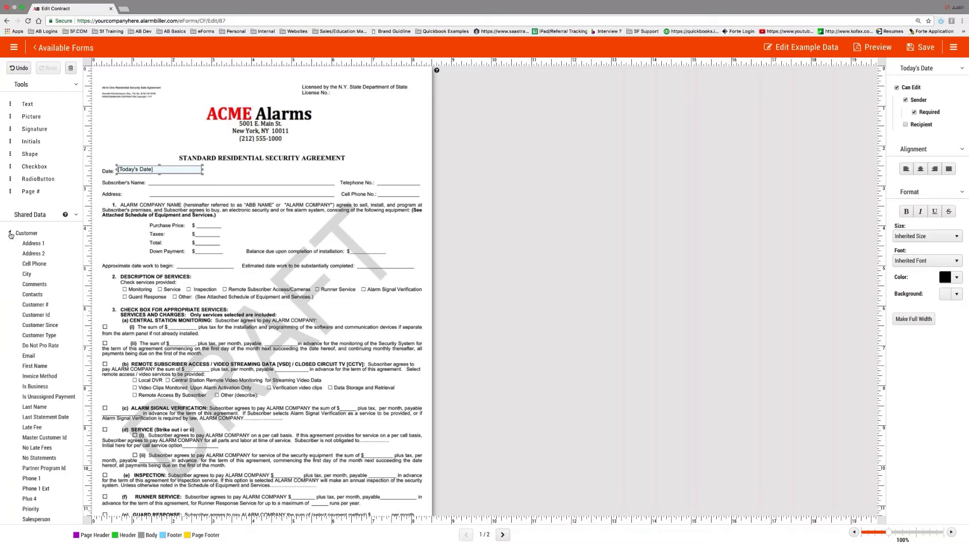
left_click_drag(35, 365, 191, 182)
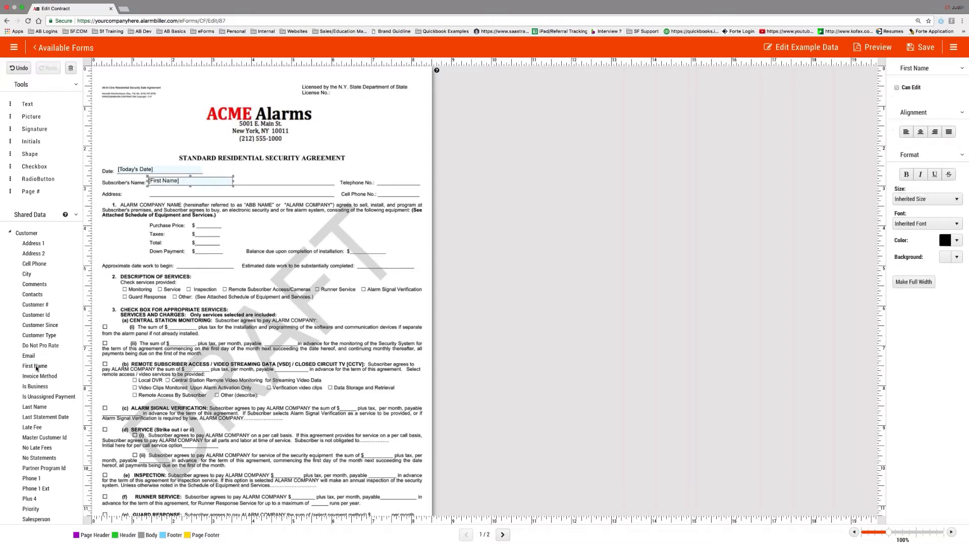
scroll(39, 374, "down", 1)
left_click_drag(36, 389, 276, 181)
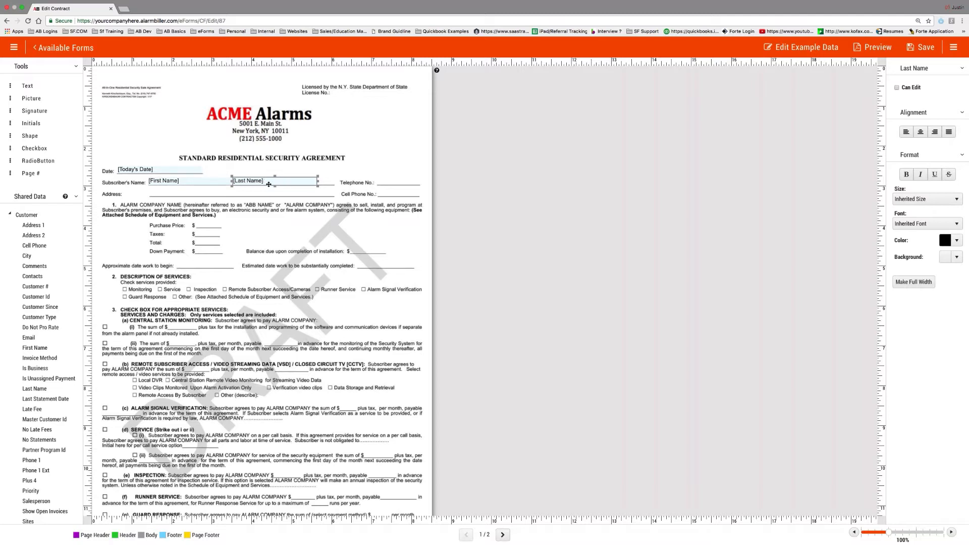
- Allow the recipient to edit the Last Name field, and turn its editing permission off again
left_click(896, 87)
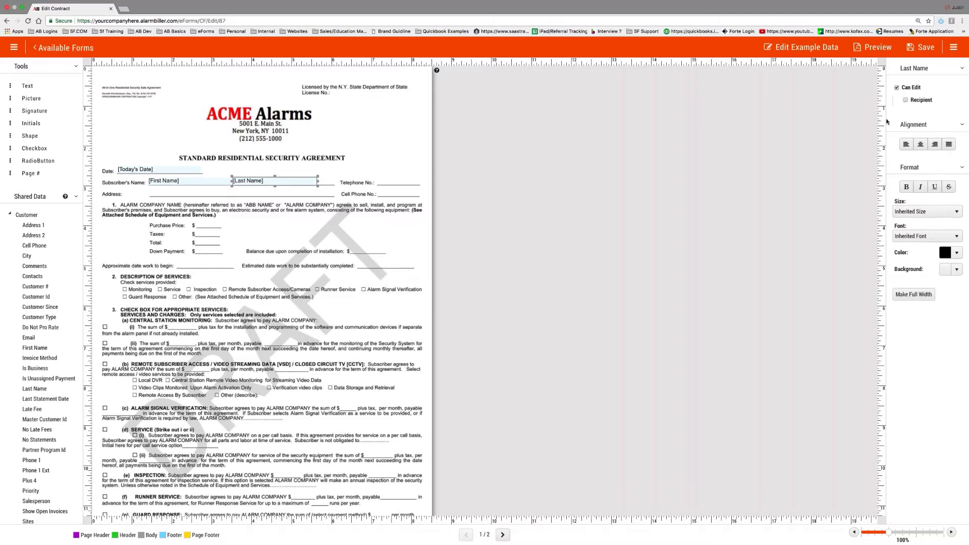
left_click(905, 100)
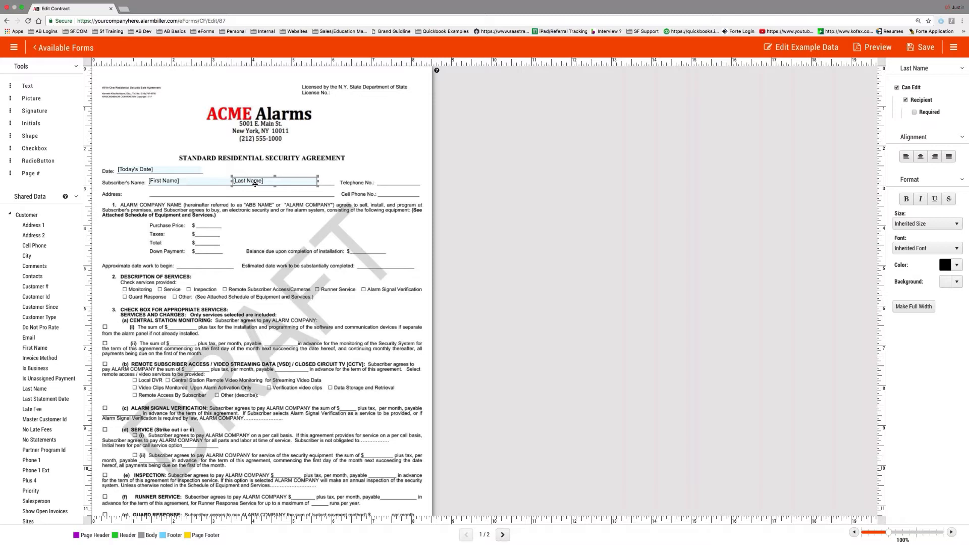
left_click(909, 87)
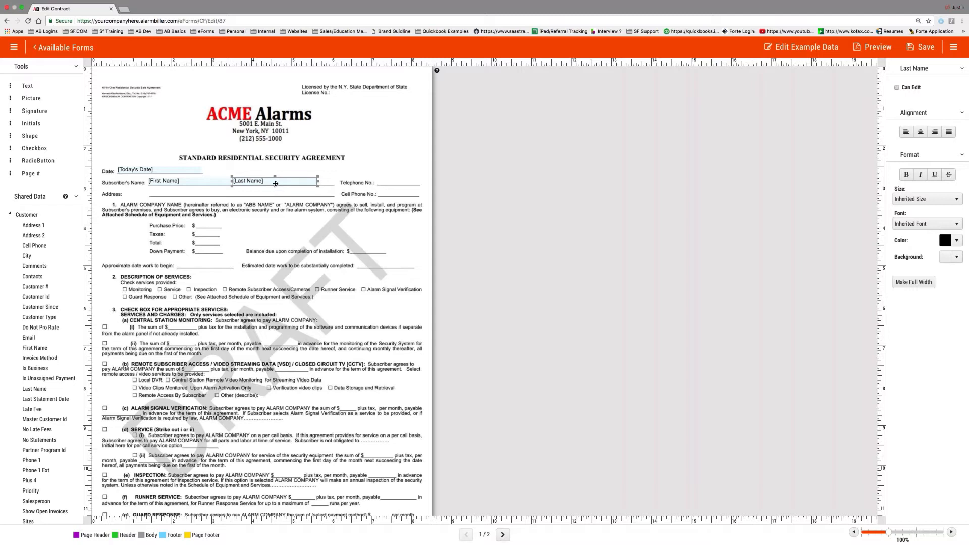
- Delete the Last Name and First Name fields from the Subscriber's Name line
key("Delete")
left_click(190, 182)
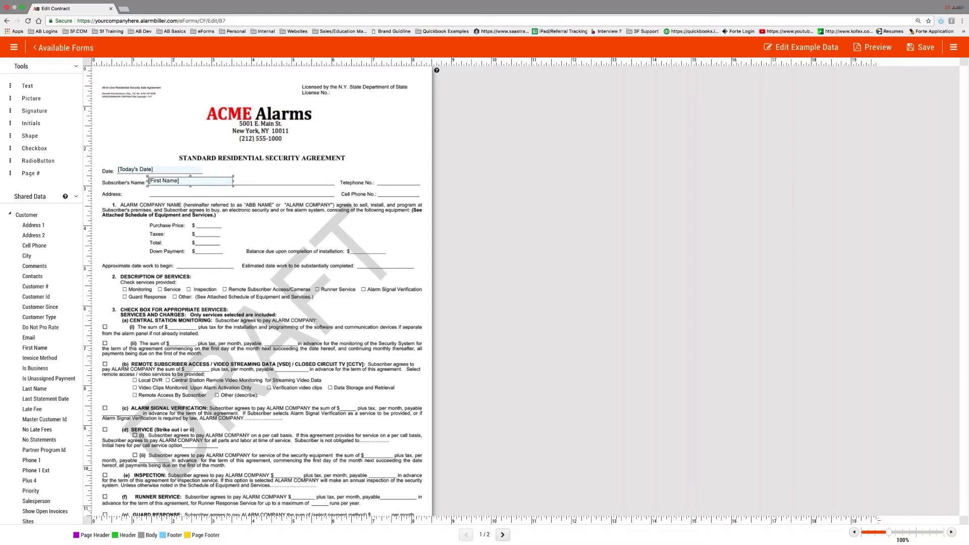
key("Delete")
- Place a static text box on the Subscriber's Name line and replace its placeholder with the shared Customer First Name data
scroll(43, 122, "up", 1)
left_click_drag(27, 104, 190, 190)
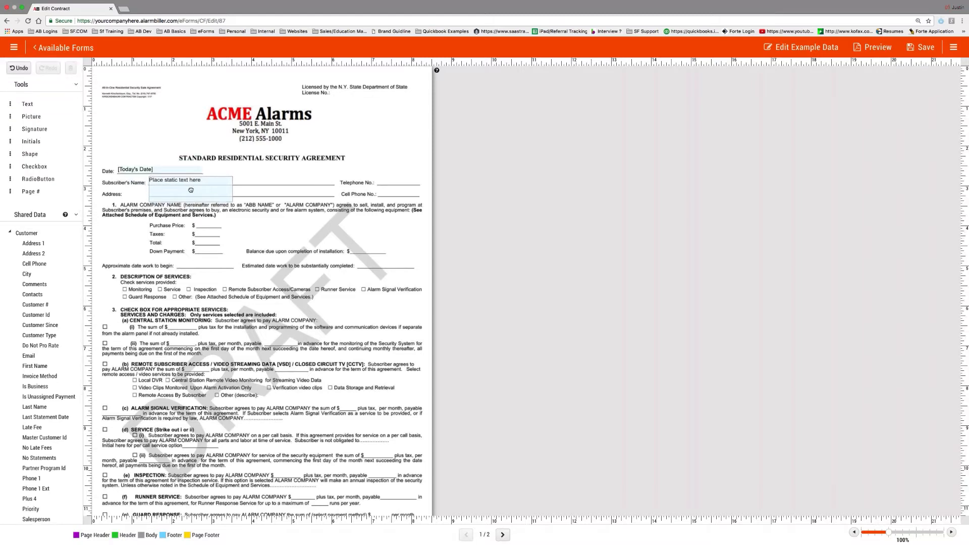
left_click(905, 87)
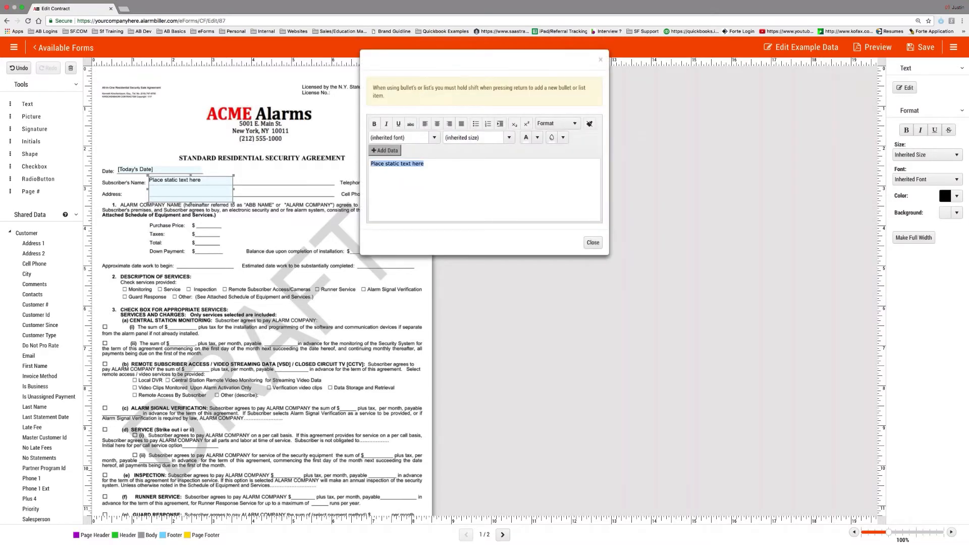
left_click(384, 151)
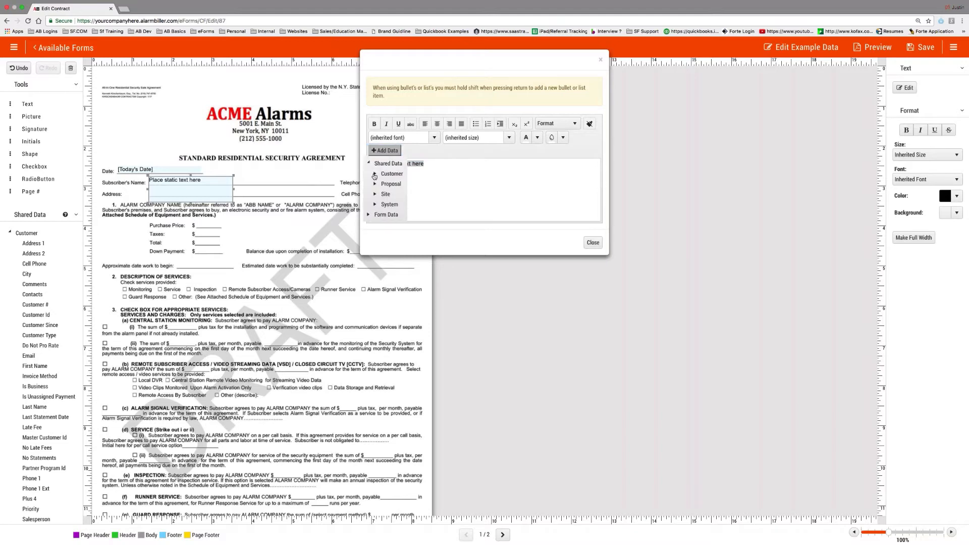
left_click(375, 174)
scroll(402, 295, "down", 1)
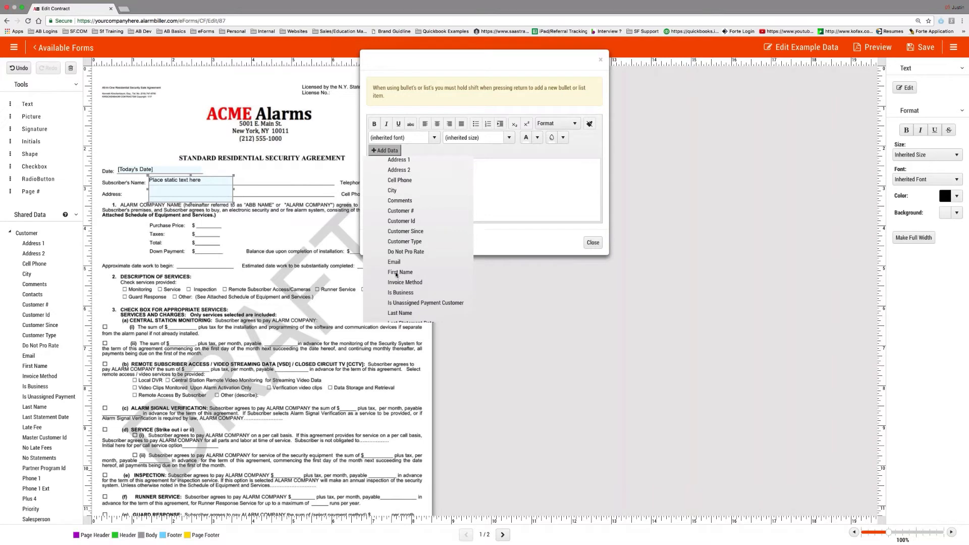
left_click(399, 272)
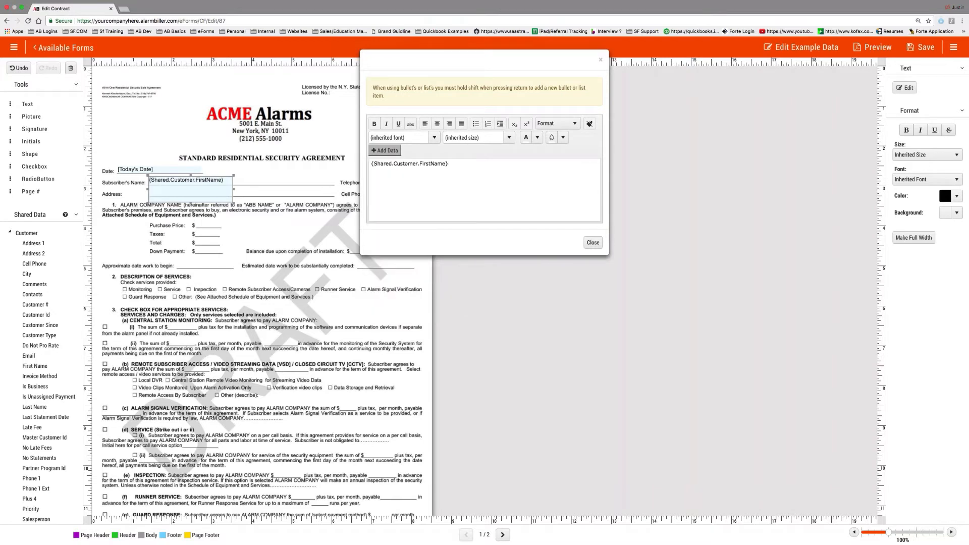
- Append the shared Customer Last Name data after the first name and close the text editor
left_click(391, 150)
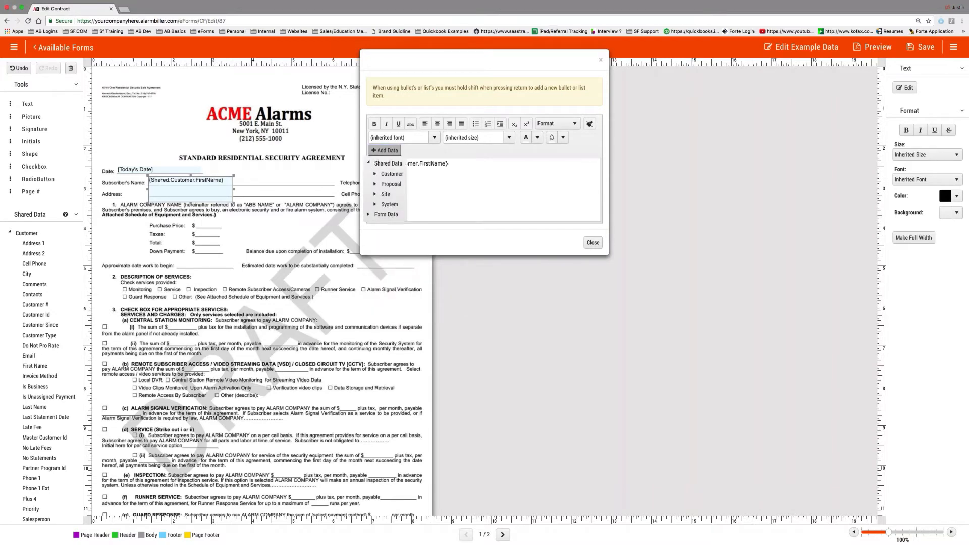
left_click(376, 173)
scroll(415, 262, "down", 2)
scroll(415, 262, "down", 2)
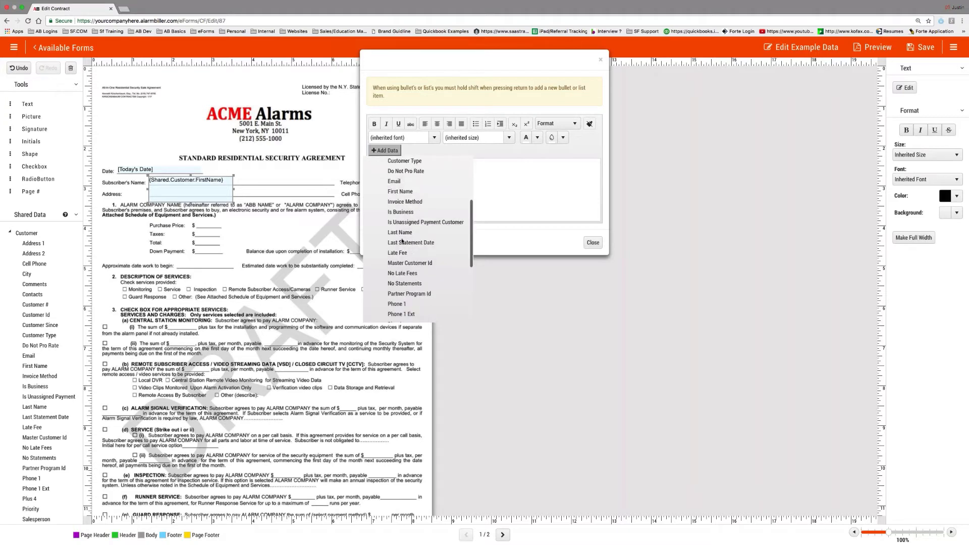
left_click(415, 234)
left_click(593, 243)
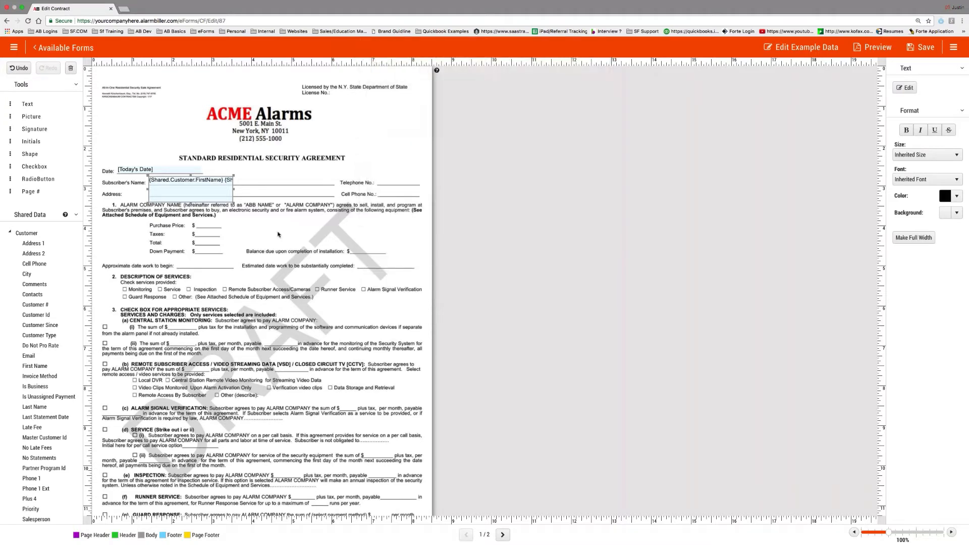
- Resize the name text box to fit the full Subscriber's Name line and collapse the Customer shared data list
left_click_drag(233, 189, 337, 187)
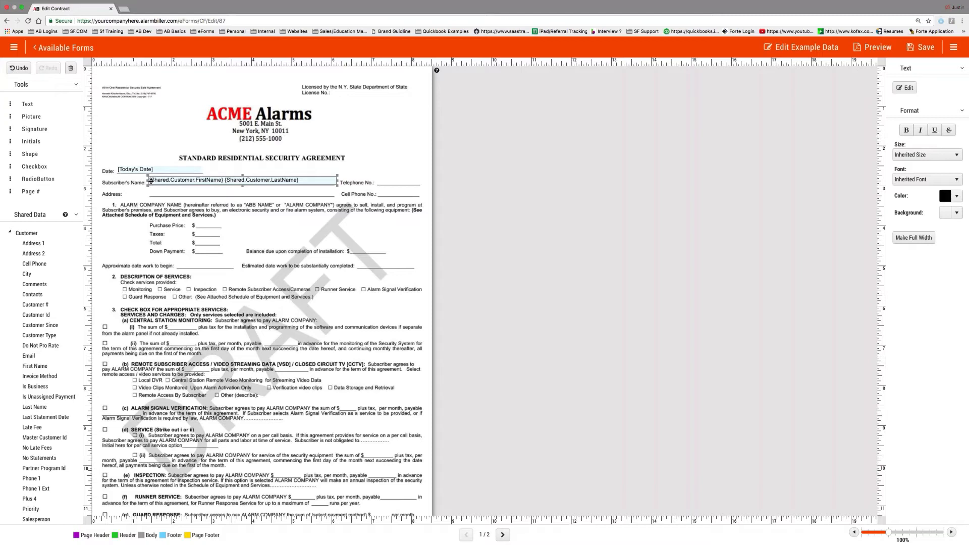
left_click_drag(243, 175, 242, 176)
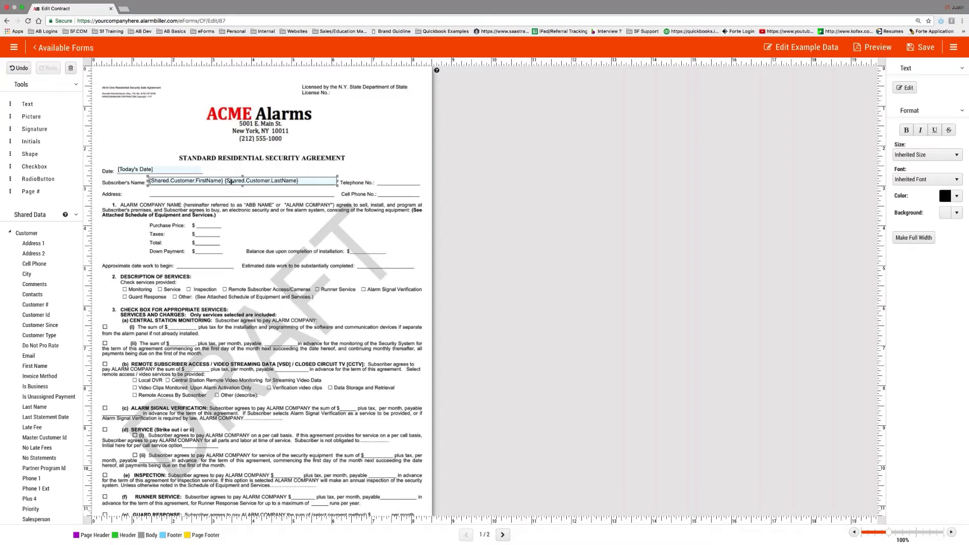
left_click(10, 233)
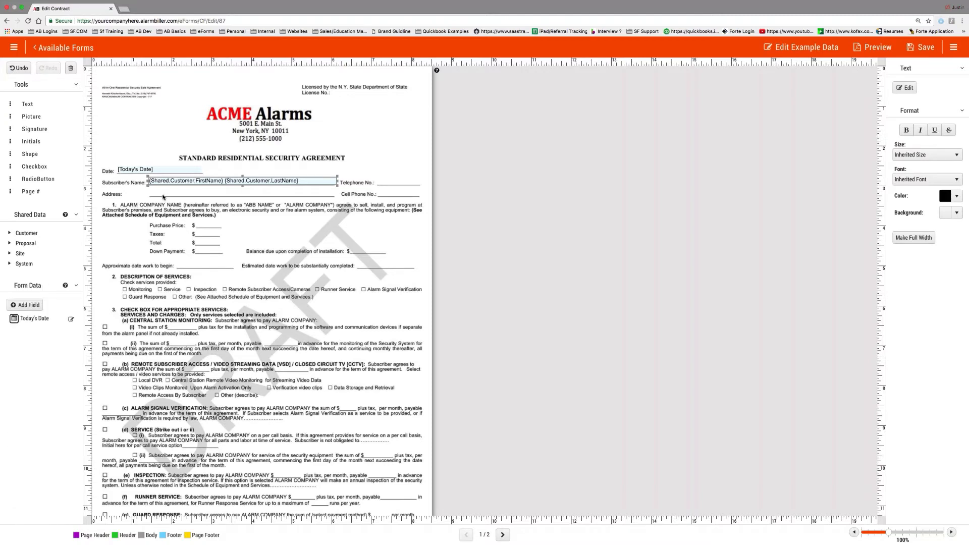
- Place a static text box on the Address line and replace its placeholder with the shared Site Address 1 data and a comma
left_click_drag(27, 104, 191, 202)
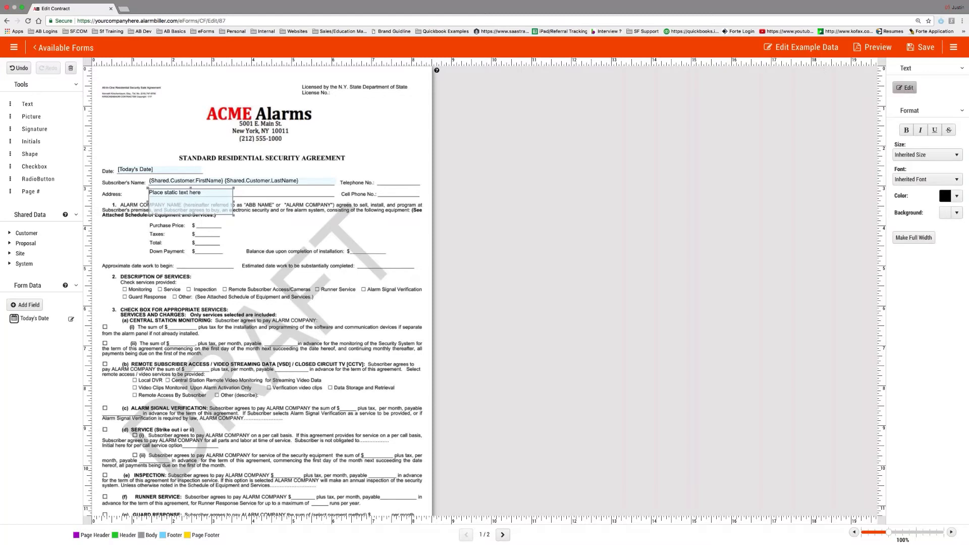
left_click(905, 88)
key("ctrl+a")
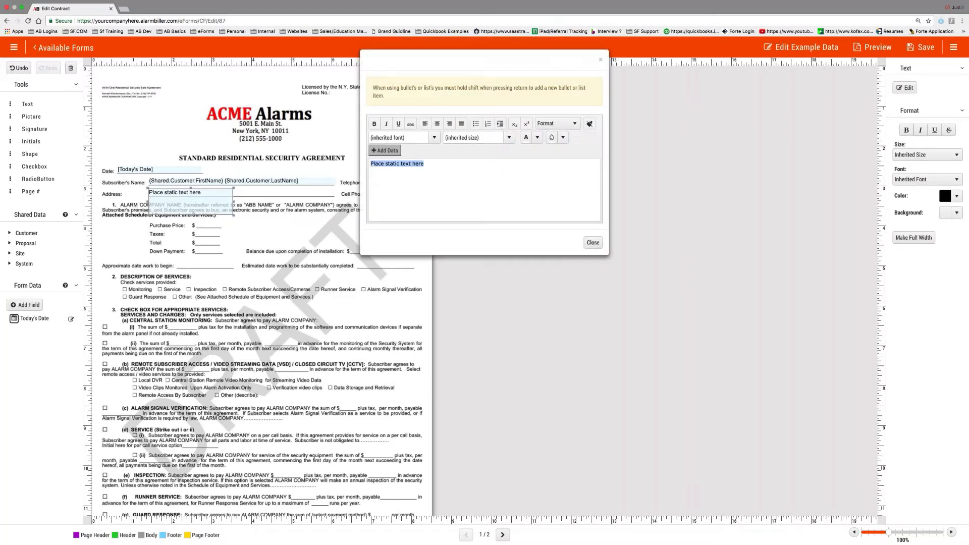
left_click(384, 151)
left_click(387, 164)
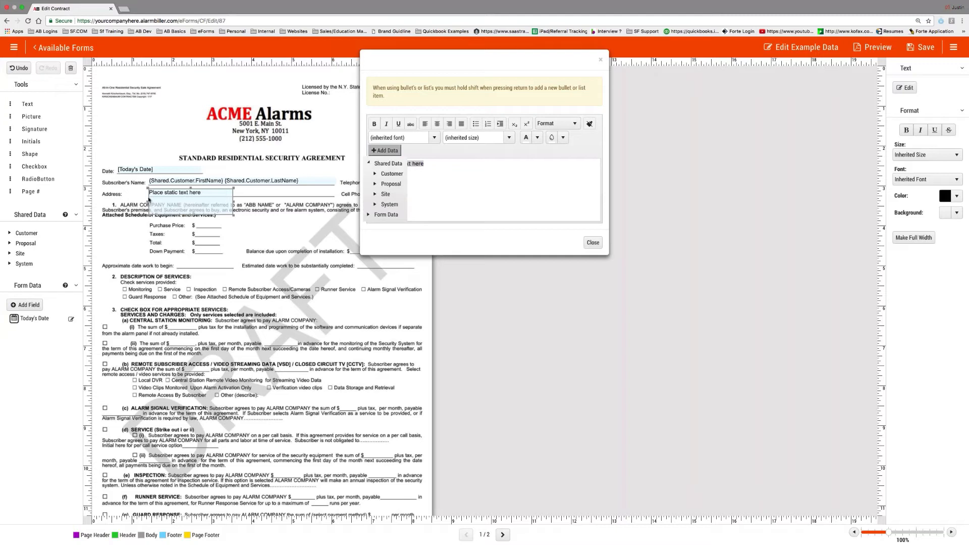
left_click(386, 194)
left_click(397, 204)
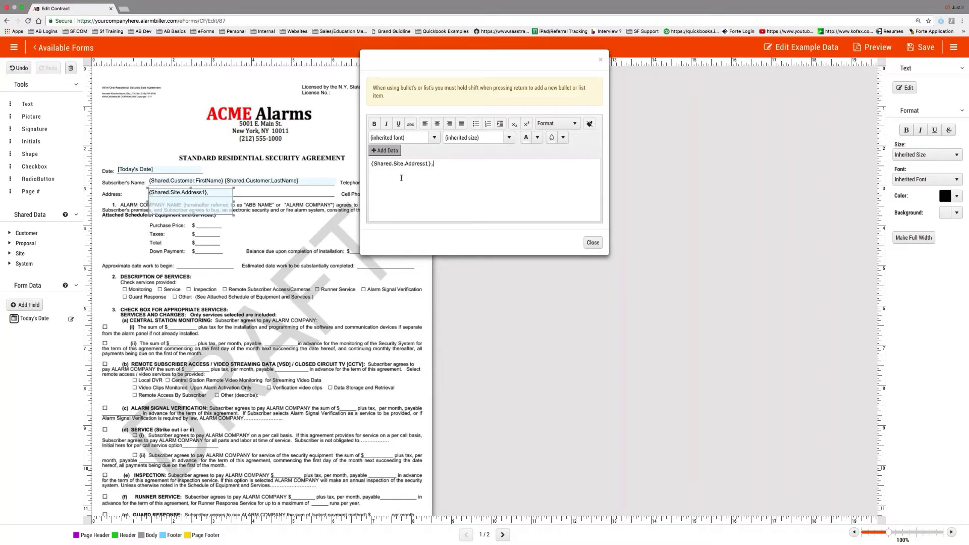
- Append the shared Site City data after Address 1 in the address text box
left_click(385, 151)
left_click(387, 164)
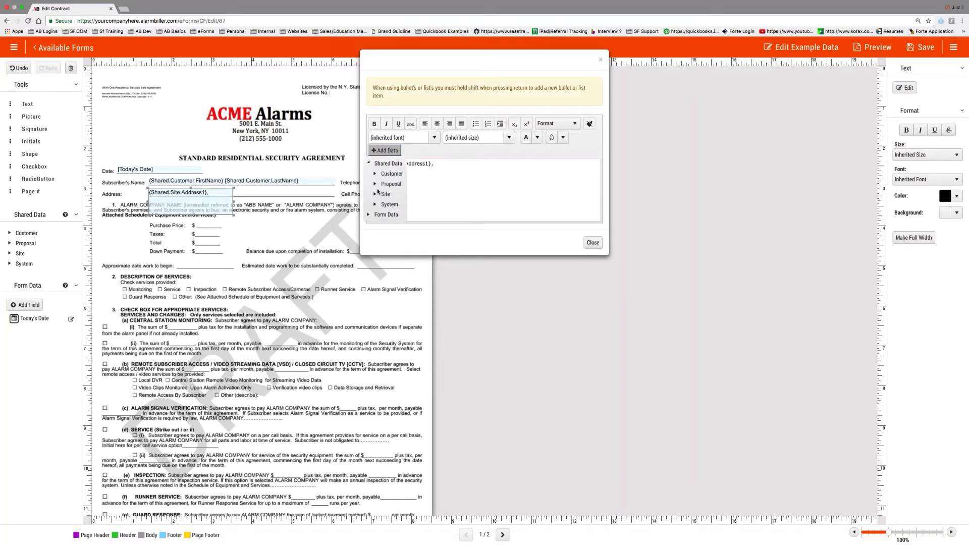
left_click(385, 193)
scroll(406, 238, "down", 5)
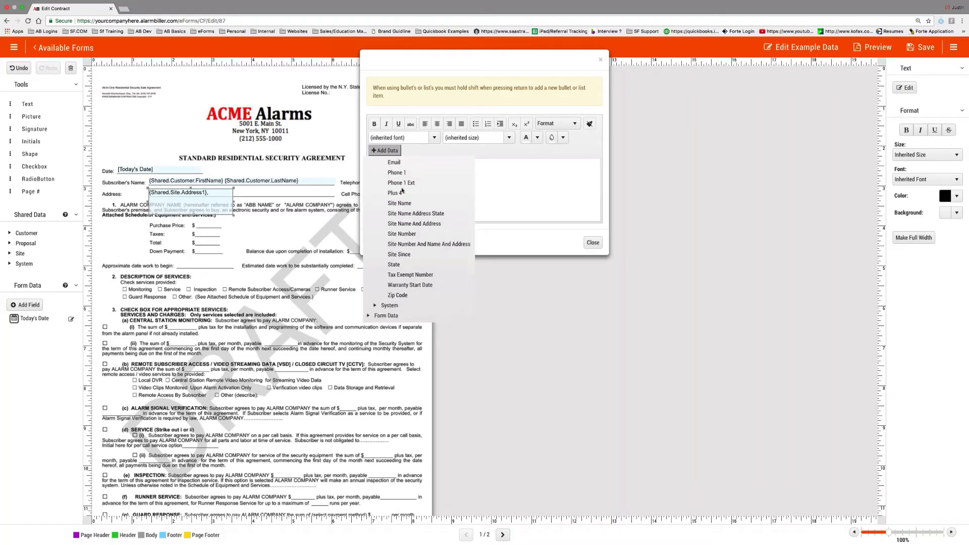
scroll(402, 190, "up", 5)
left_click(401, 192)
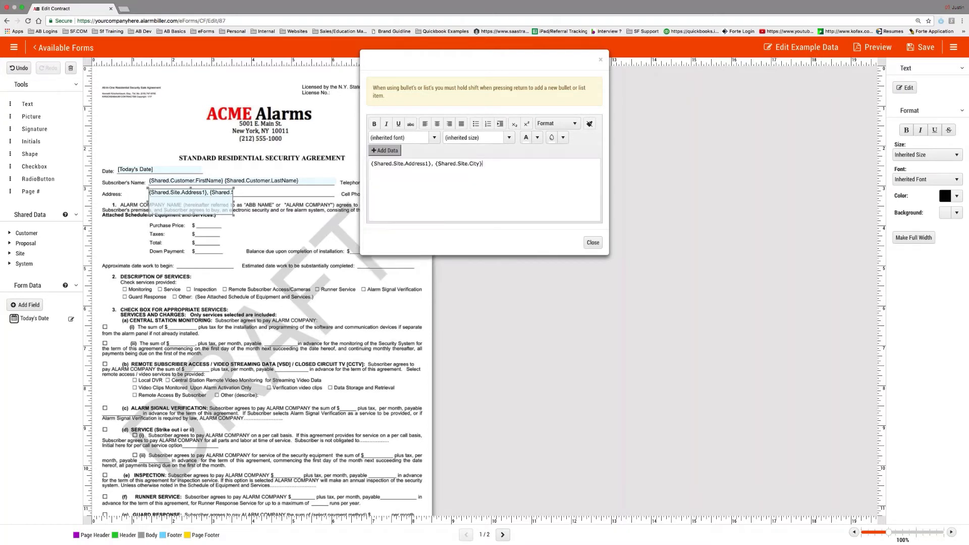
- Append the shared Site State data after the city in the address text
left_click(385, 150)
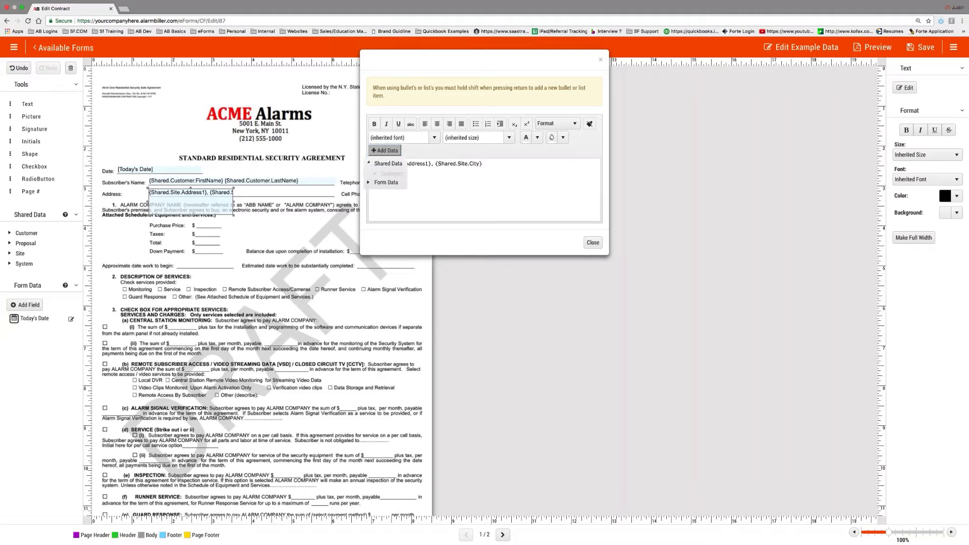
left_click(386, 194)
scroll(401, 247, "down", 5)
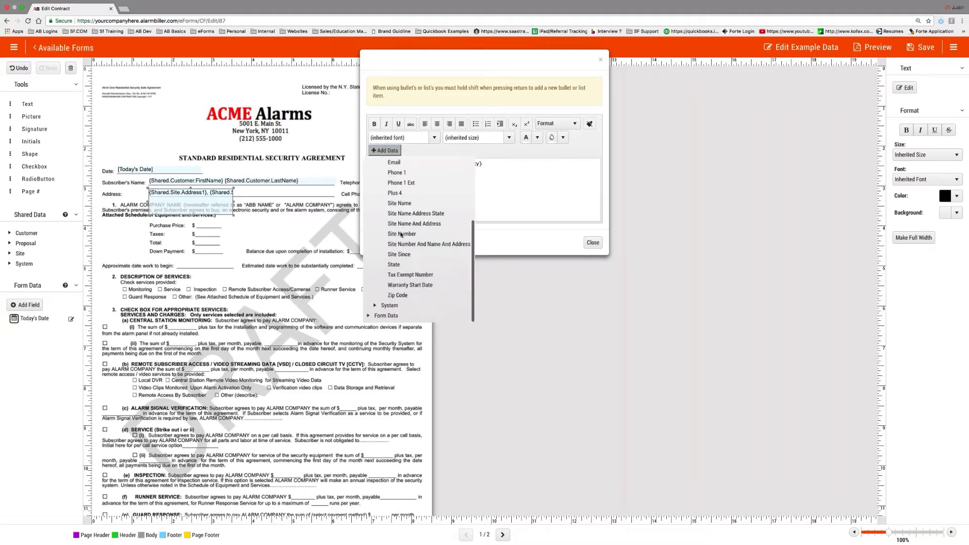
left_click(397, 266)
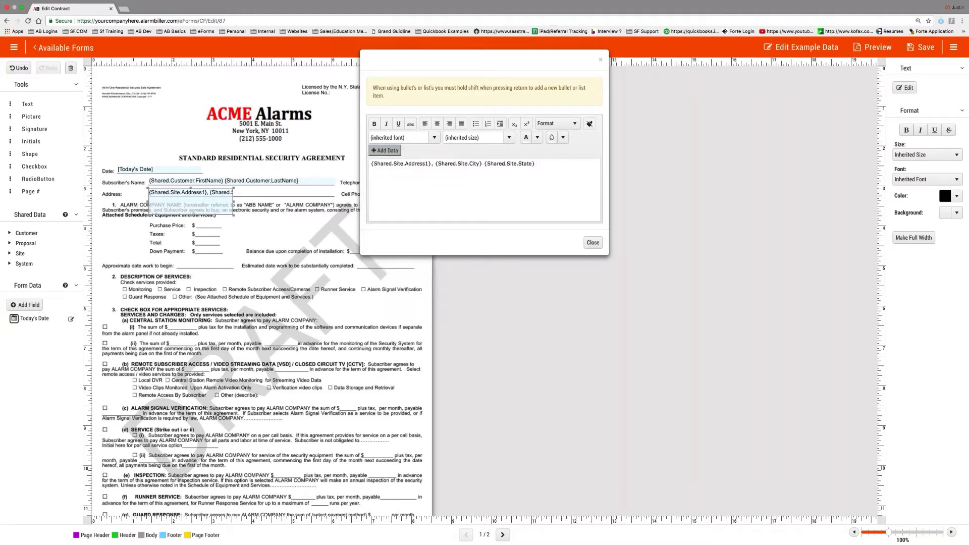
- Append the shared Site Zip Code data after the state and resize the text box to fit the full Address line
left_click(385, 150)
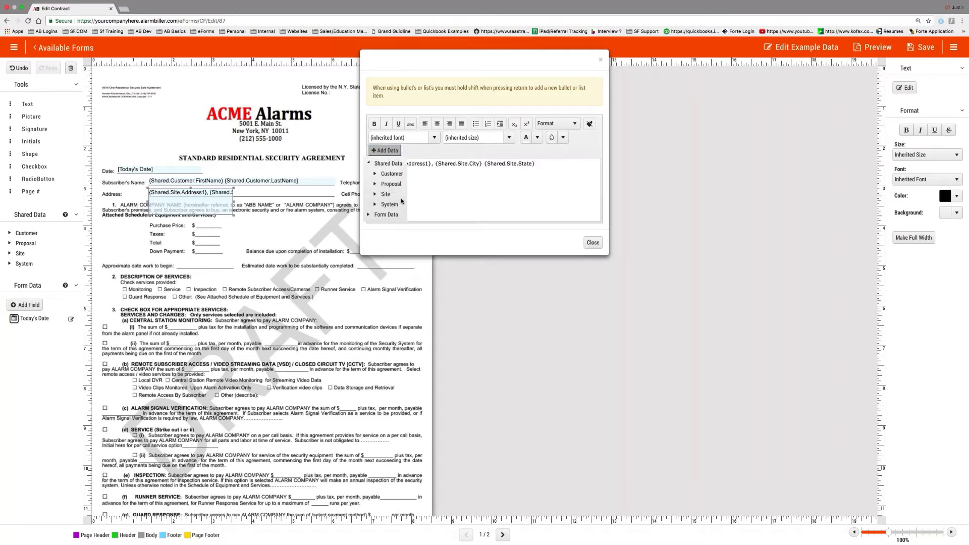
left_click(401, 197)
scroll(402, 296, "down", 5)
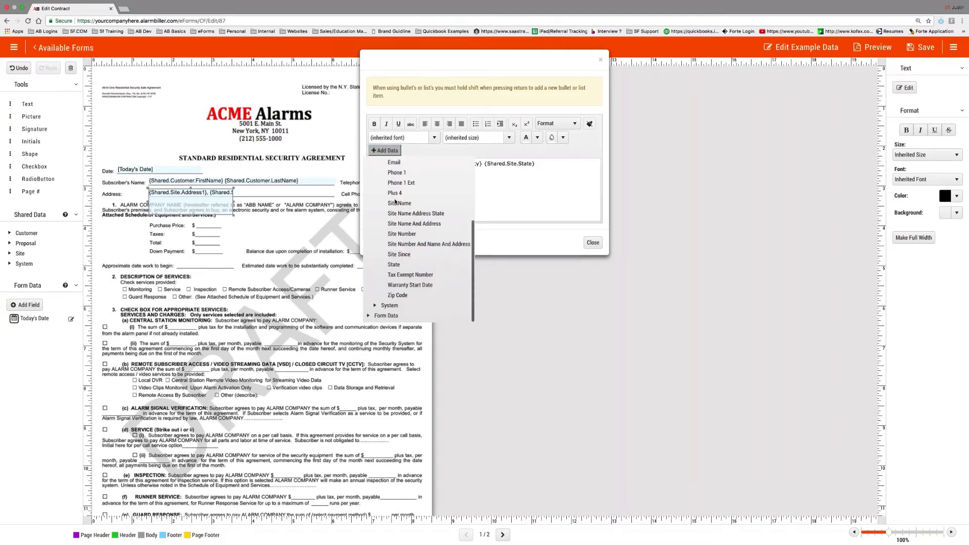
left_click(402, 296)
left_click(592, 243)
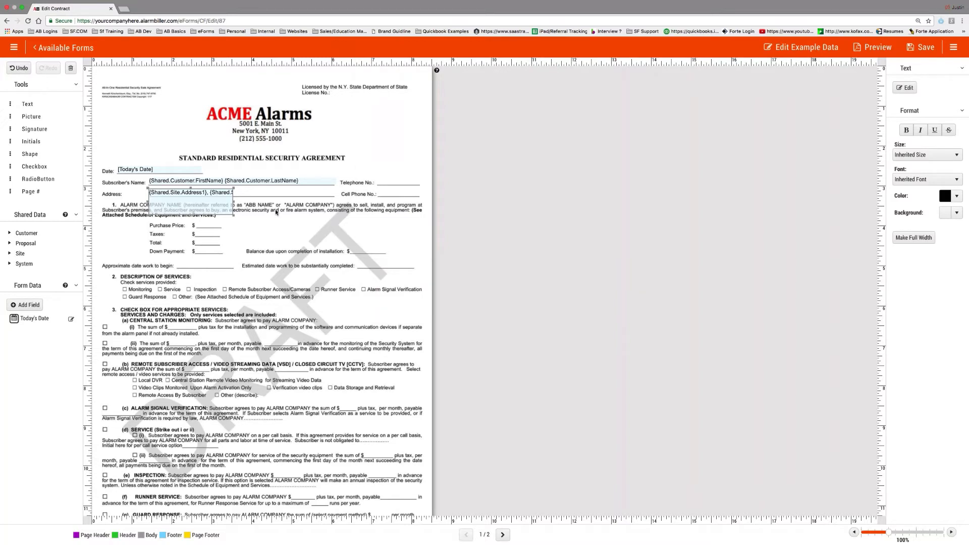
left_click_drag(276, 212, 337, 198)
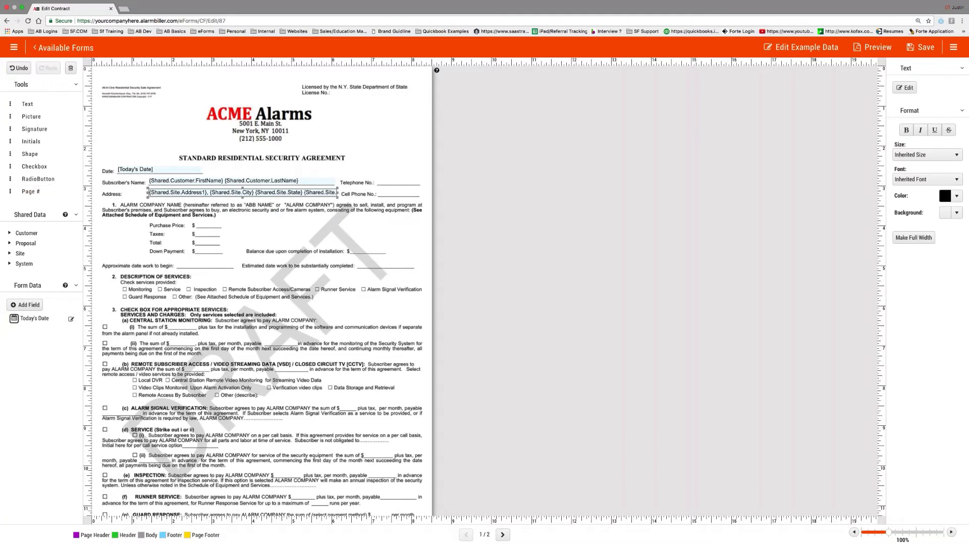
- Place the shared Customer Phone 1 field on the Telephone No. line and make it editable by the recipient
left_click(25, 233)
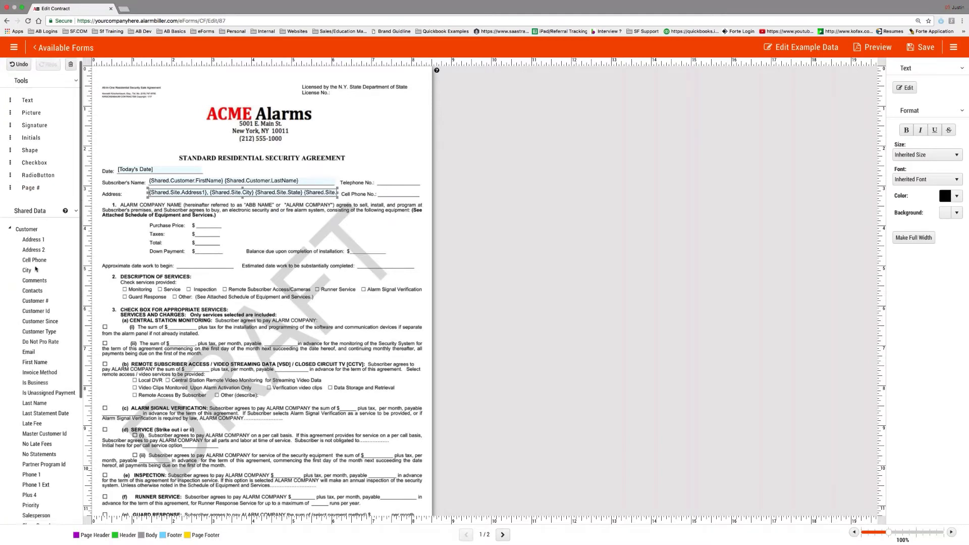
scroll(36, 269, "down", 1)
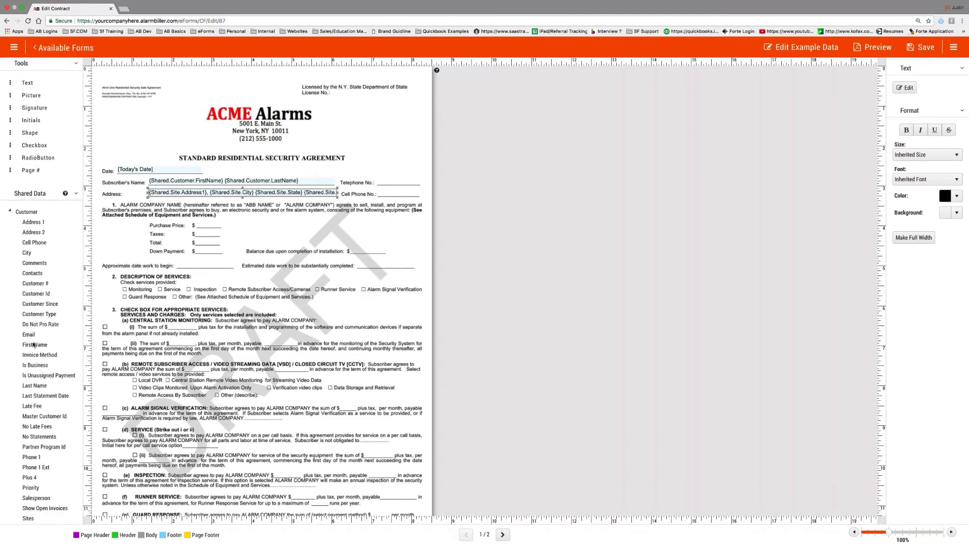
scroll(41, 379, "down", 2)
scroll(33, 371, "down", 2)
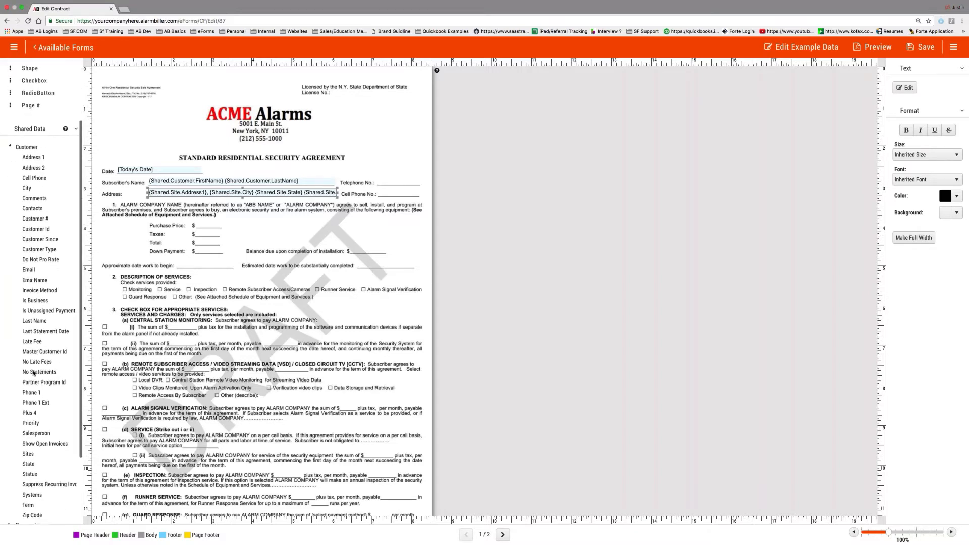
scroll(31, 428, "up", 1)
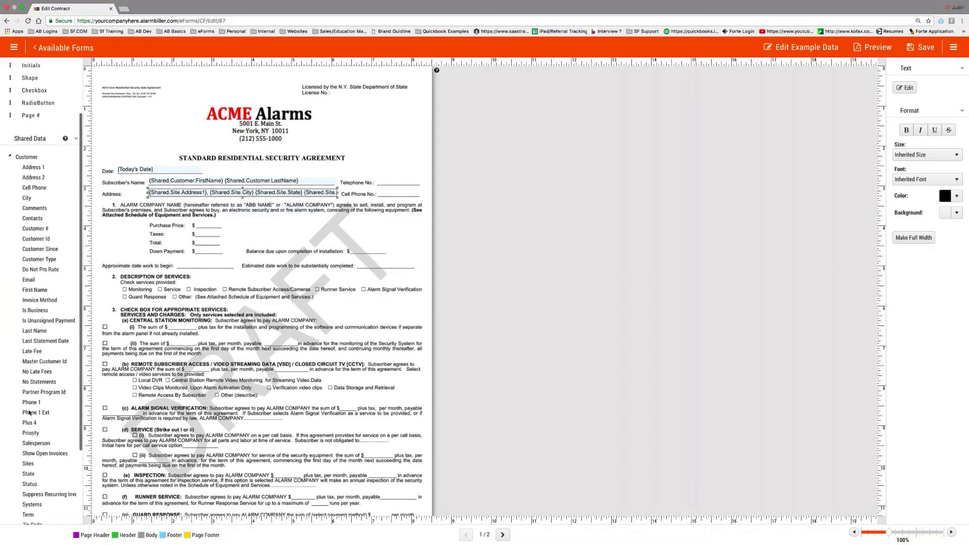
left_click_drag(30, 402, 421, 180)
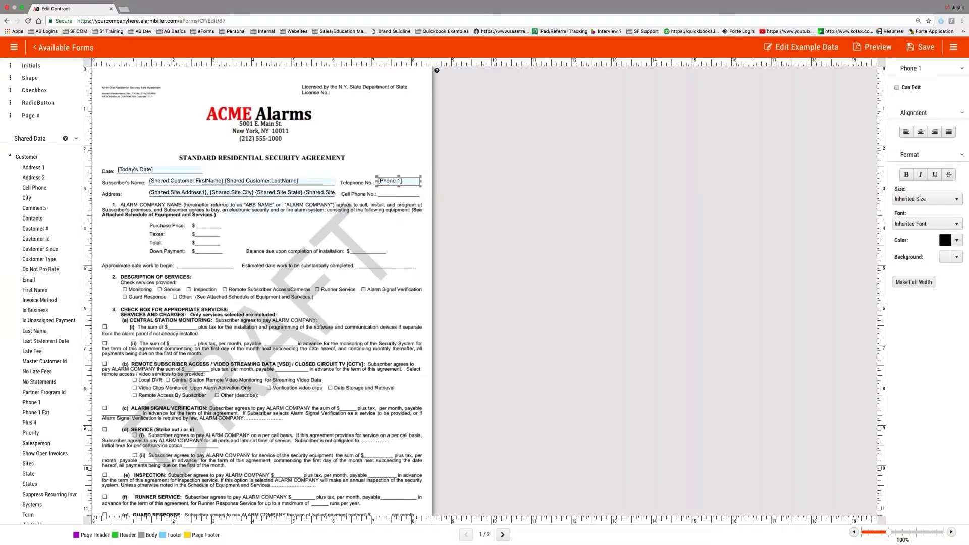
left_click(897, 88)
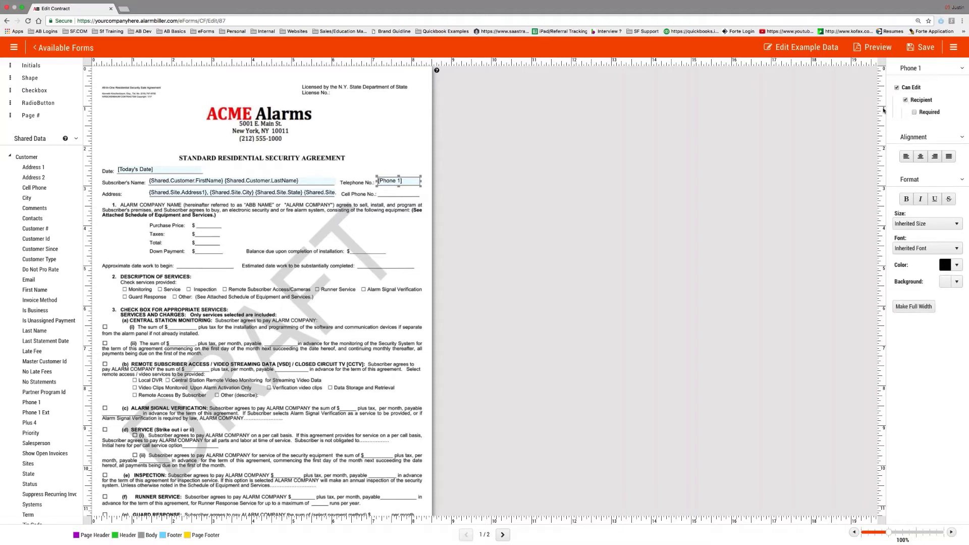
- Place the shared Customer Cell Phone field on the Cell Phone No. line and make it editable by the recipient
scroll(31, 277, "down", 1)
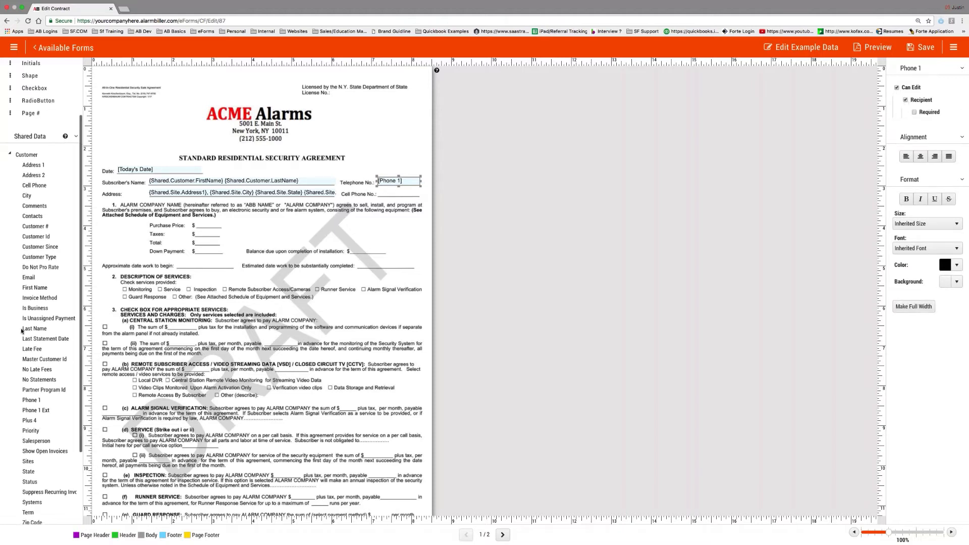
scroll(31, 275, "down", 1)
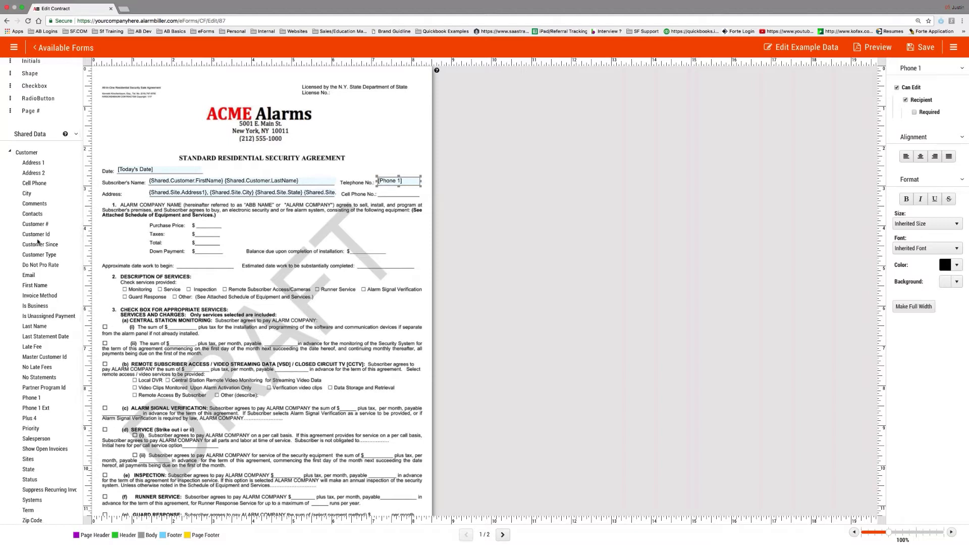
scroll(34, 232, "down", 2)
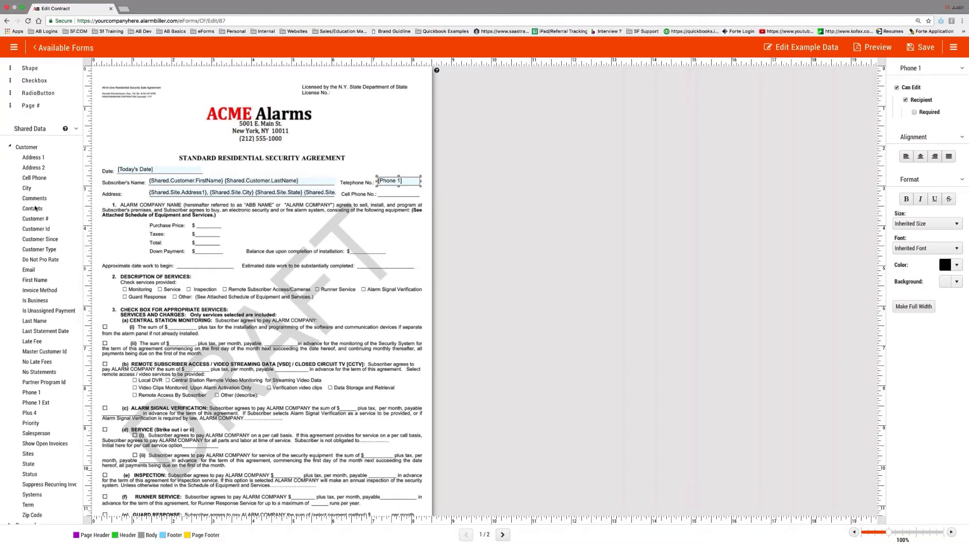
left_click_drag(35, 177, 420, 194)
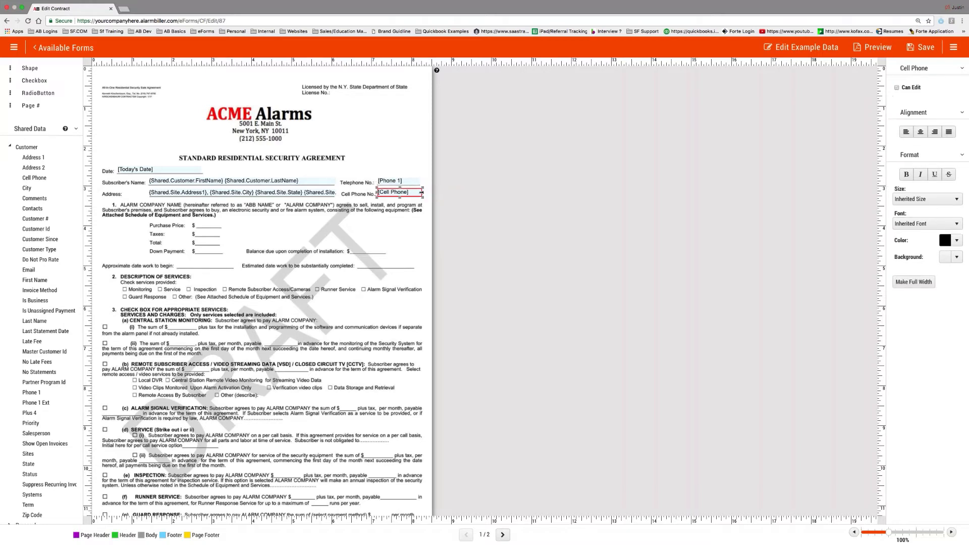
left_click(897, 88)
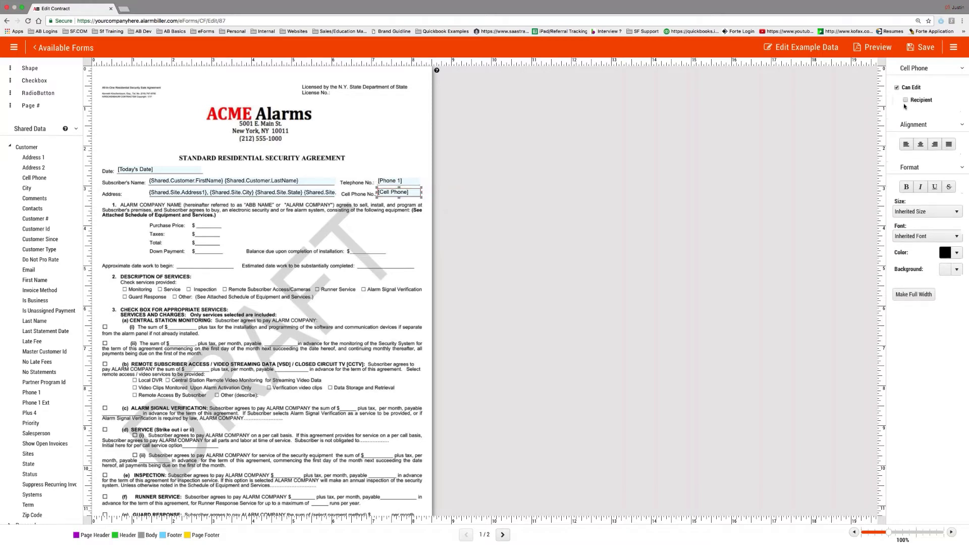
left_click(905, 100)
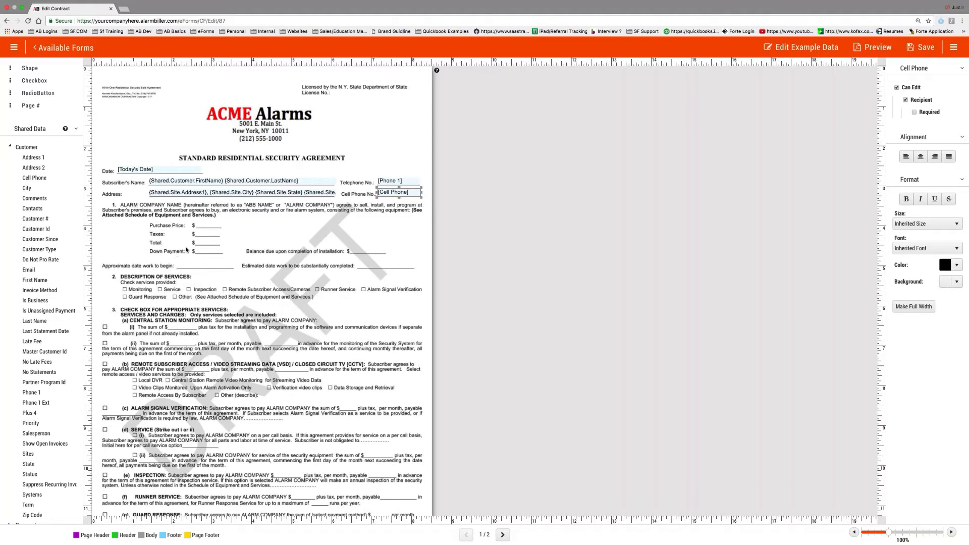
- Place the shared Proposal Net Amount field on the Purchase Price line and fit it to the blank
left_click(9, 146)
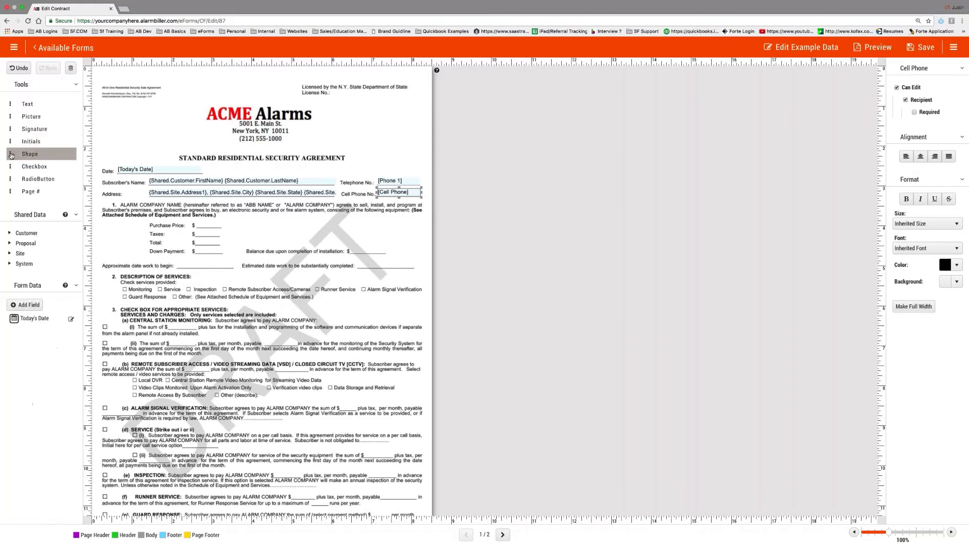
left_click(11, 244)
scroll(27, 292, "down", 1)
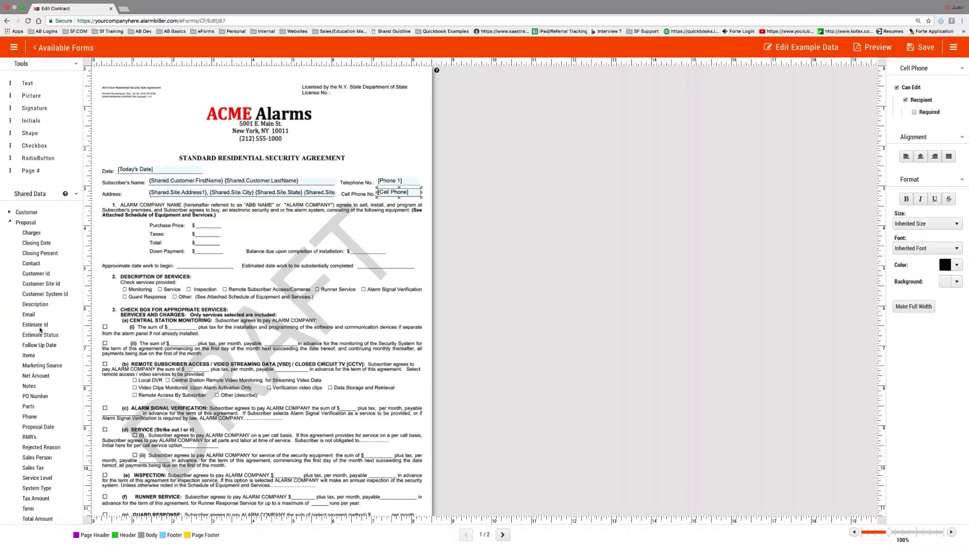
scroll(38, 421, "down", 3)
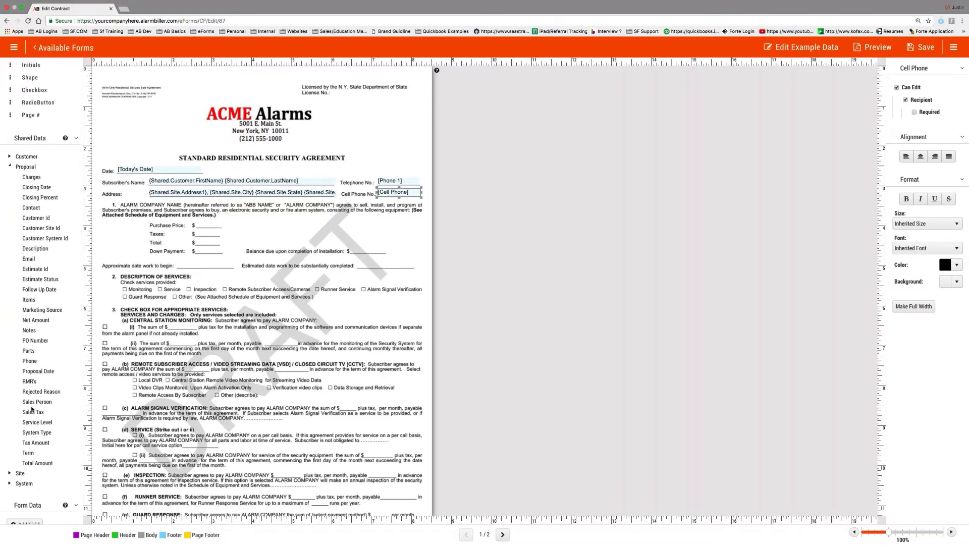
left_click_drag(32, 321, 225, 225)
left_click(236, 225)
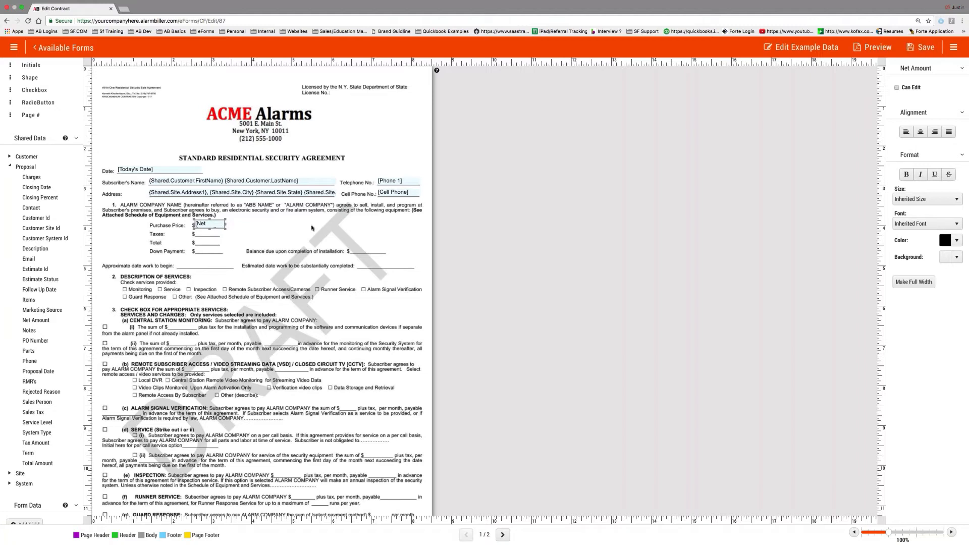
left_click_drag(209, 219, 210, 221)
- Place the shared Proposal Tax Amount and Total Amount fields on the Taxes and Total lines, then collapse the Proposal data list
left_click_drag(35, 443, 227, 233)
left_click_drag(39, 465, 210, 237)
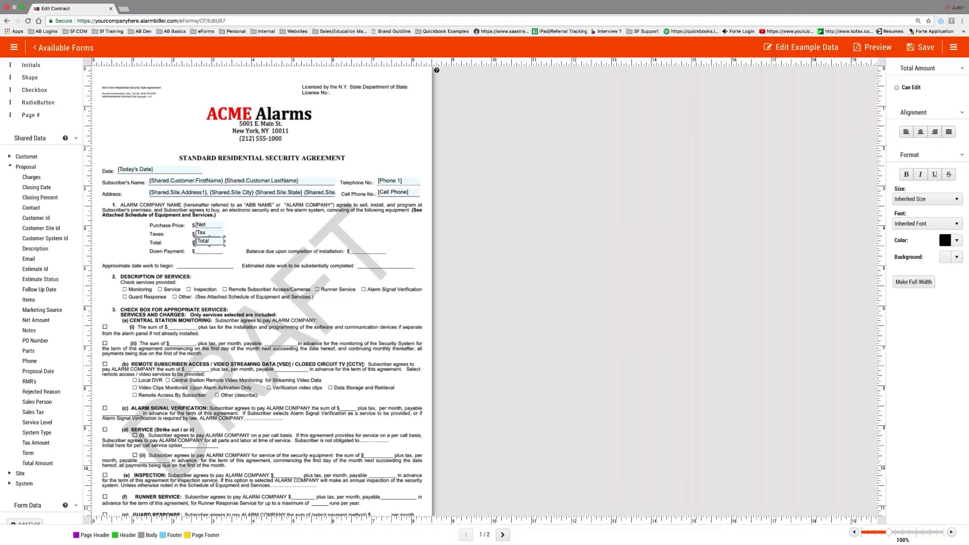
left_click(10, 166)
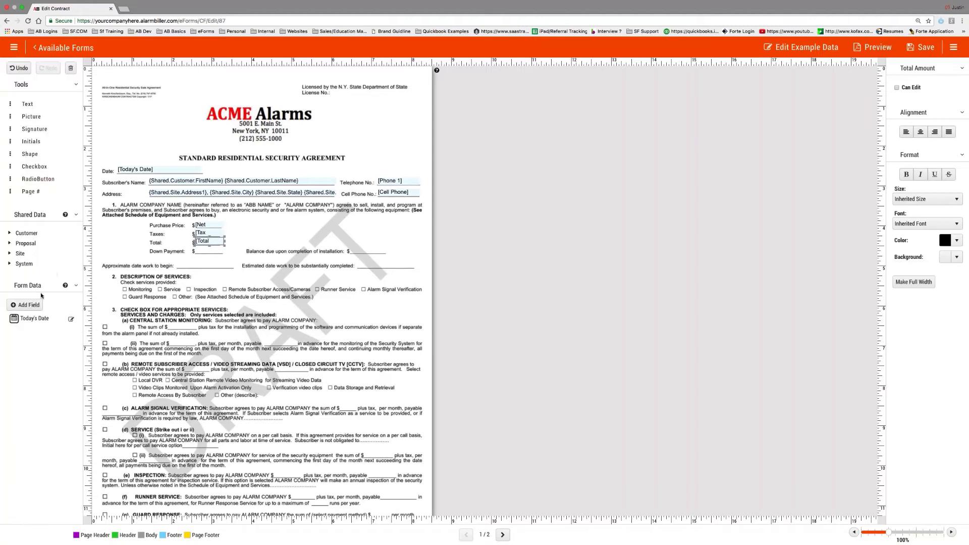
left_click(27, 305)
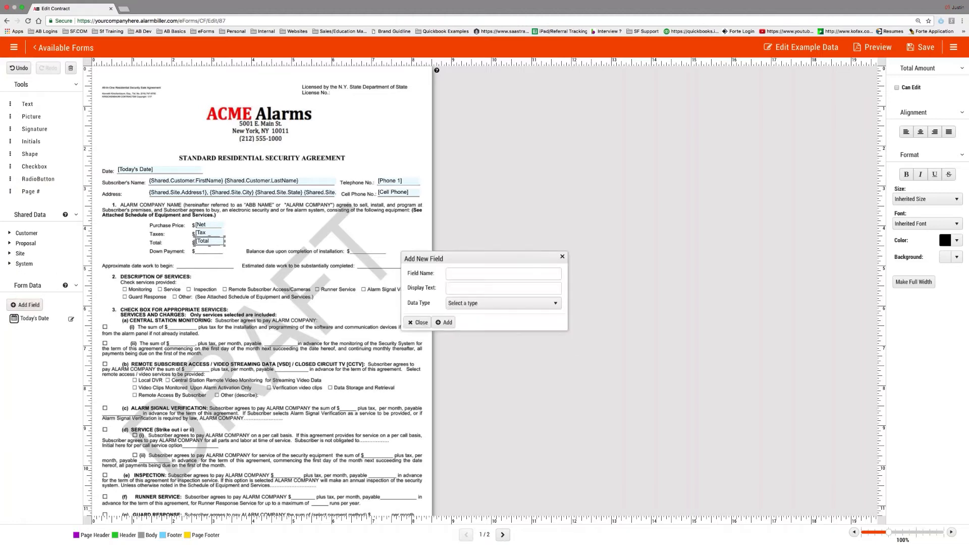
left_click(550, 300)
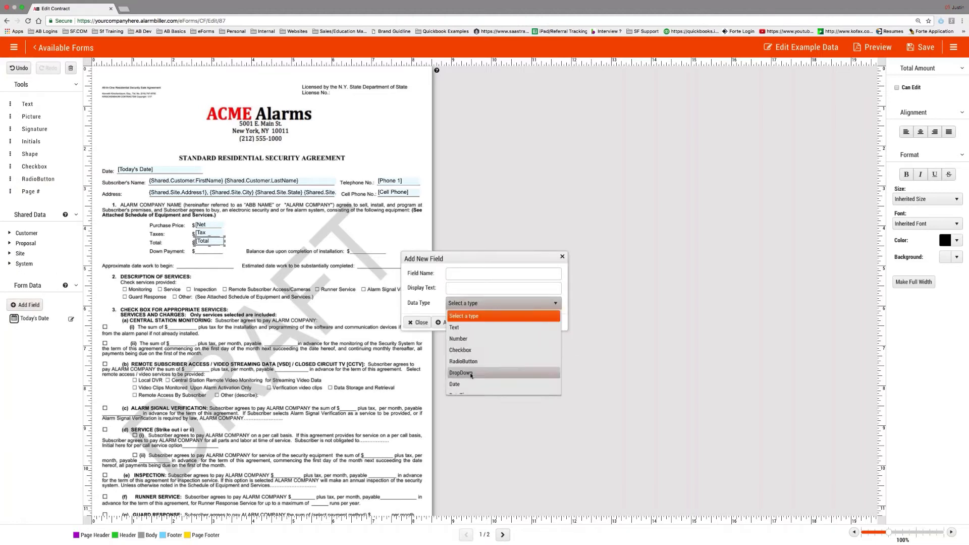
scroll(469, 376, "down", 1)
scroll(470, 363, "up", 1)
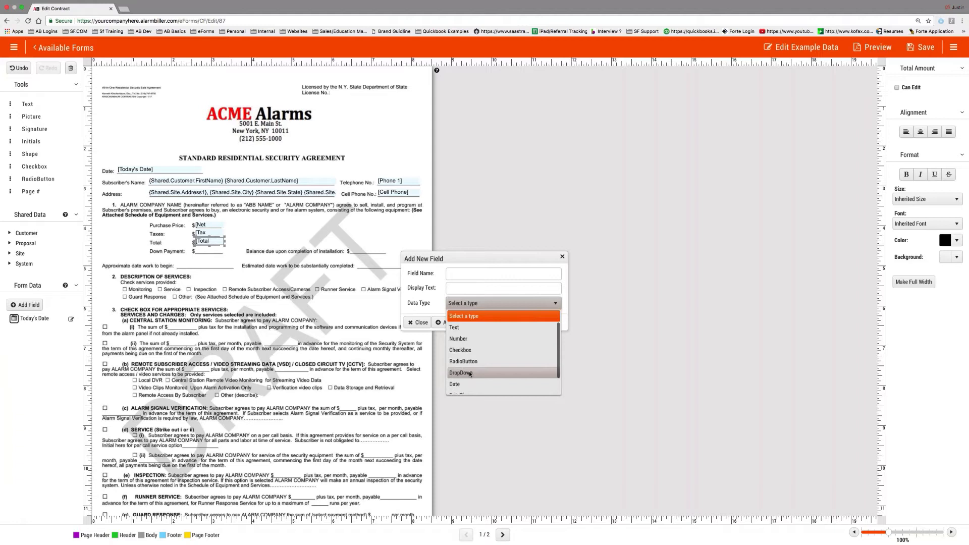
left_click(470, 340)
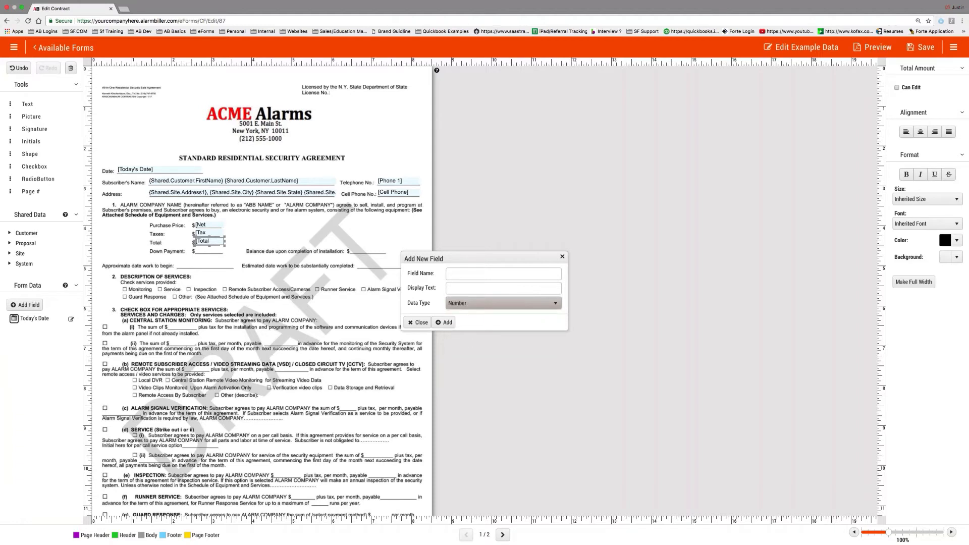
left_click(451, 273)
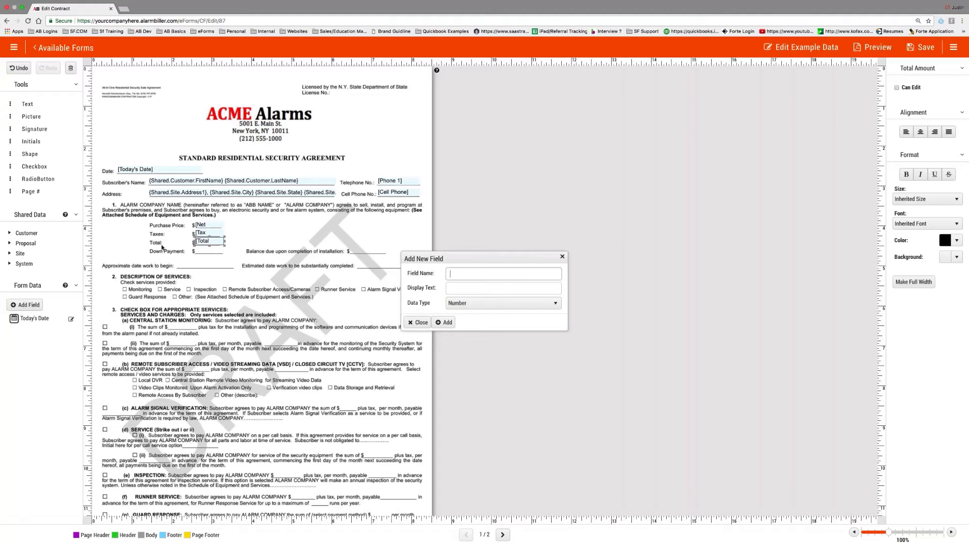
key("Escape")
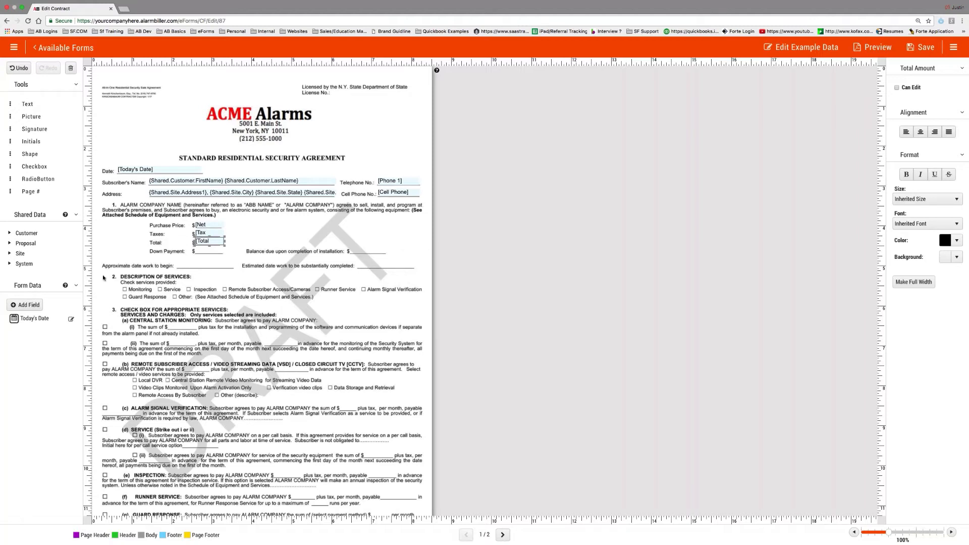
- Create a new form data field named DownPayment with the display text DownPayment and the Number data type
left_click(24, 305)
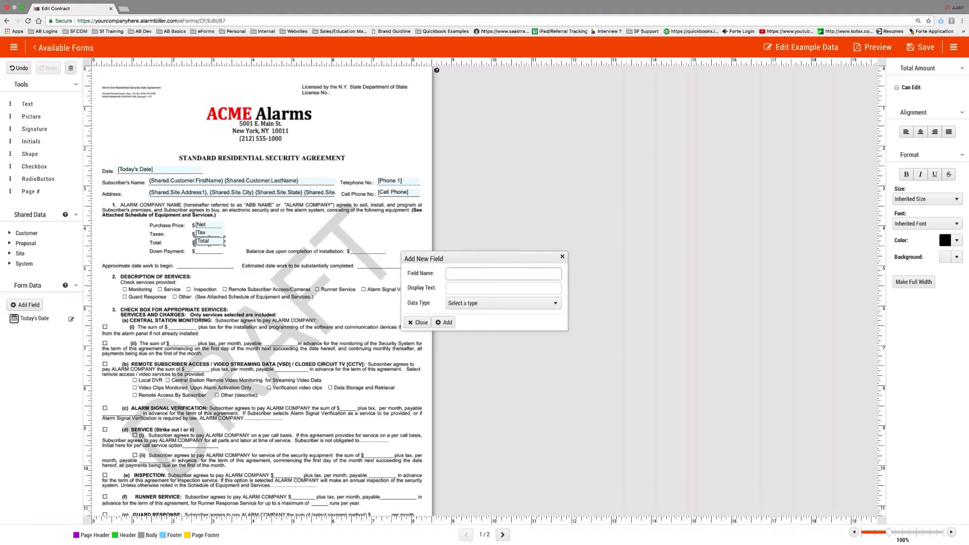
type("DownPayment")
key("Tab")
type("DownPaymen")
left_click(504, 303)
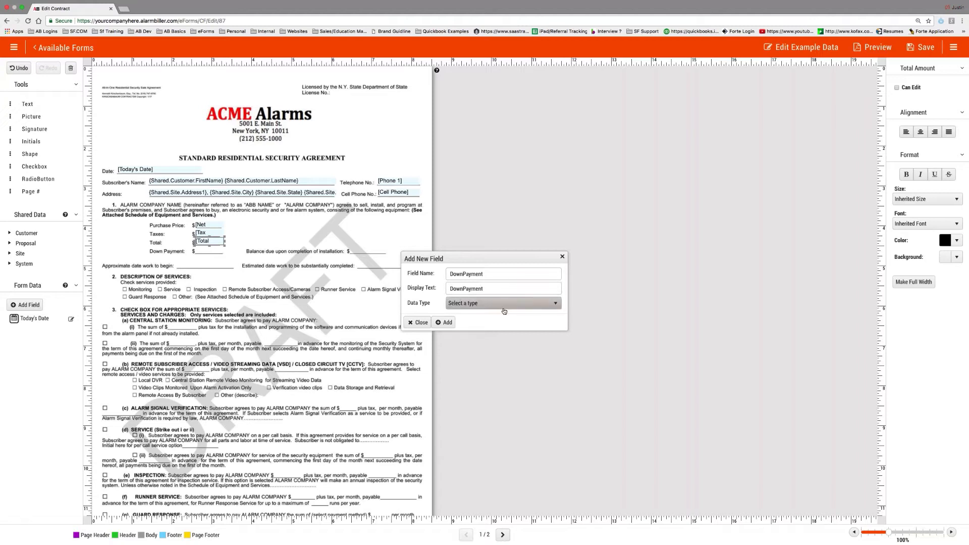
left_click(467, 339)
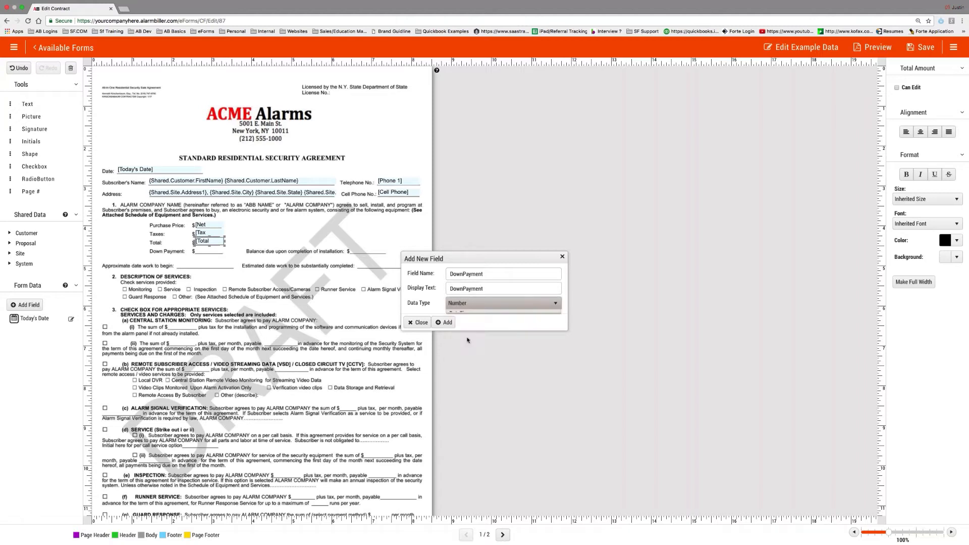
left_click(447, 323)
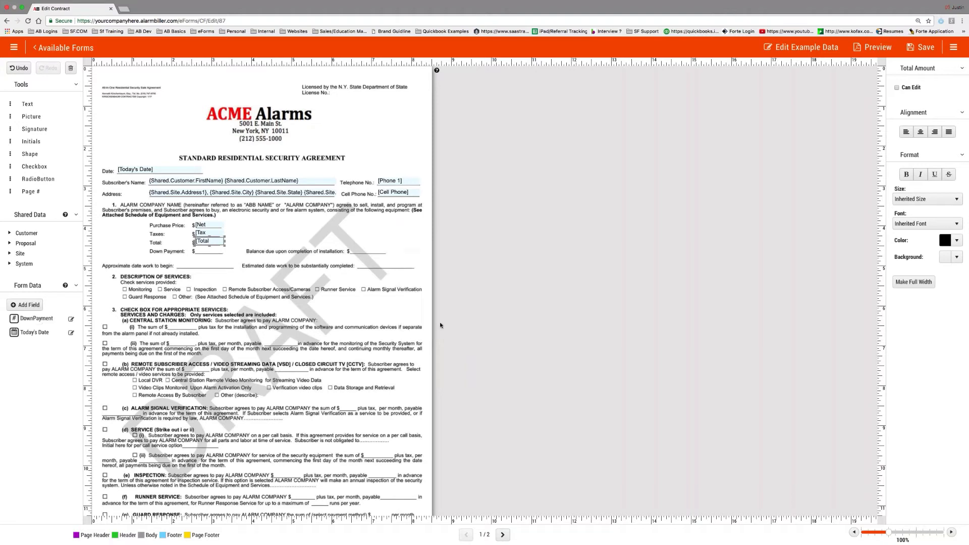
- Place the DownPayment field on the Down Payment line and make it editable and required for the sender
left_click_drag(50, 317, 228, 251)
left_click(238, 251)
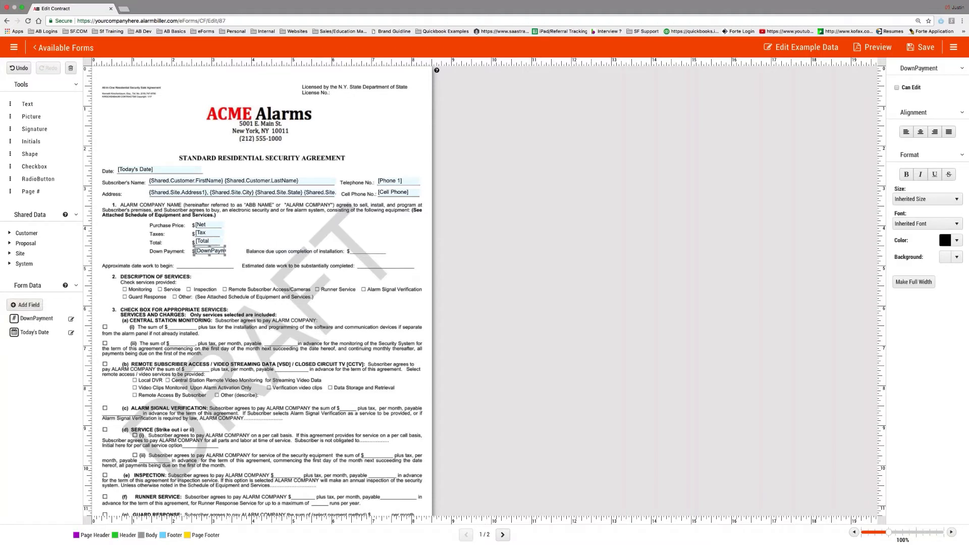
left_click(896, 87)
left_click(905, 100)
left_click(914, 112)
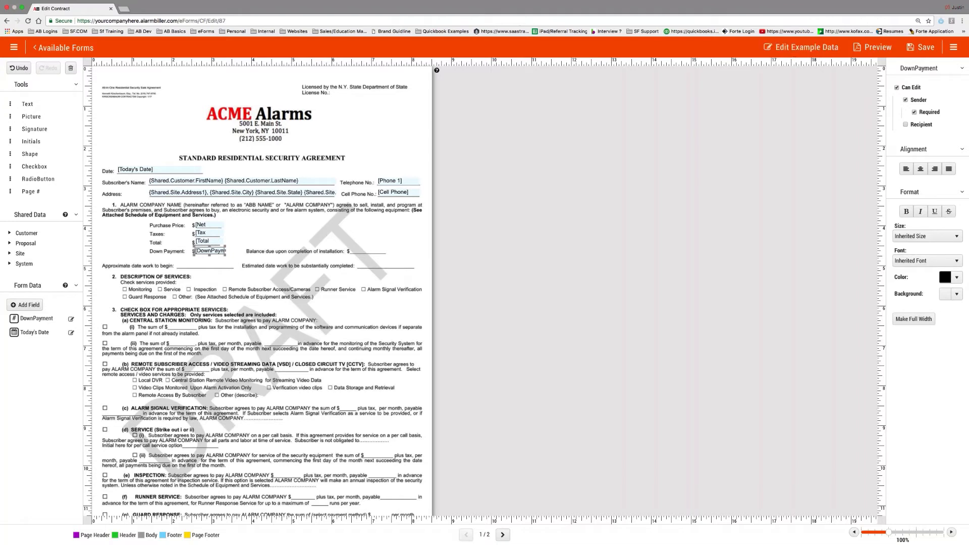
- Set the form's example data to a DownPayment of 500 and a Today's Date of 9/19/2017
left_click(792, 49)
left_click(461, 278)
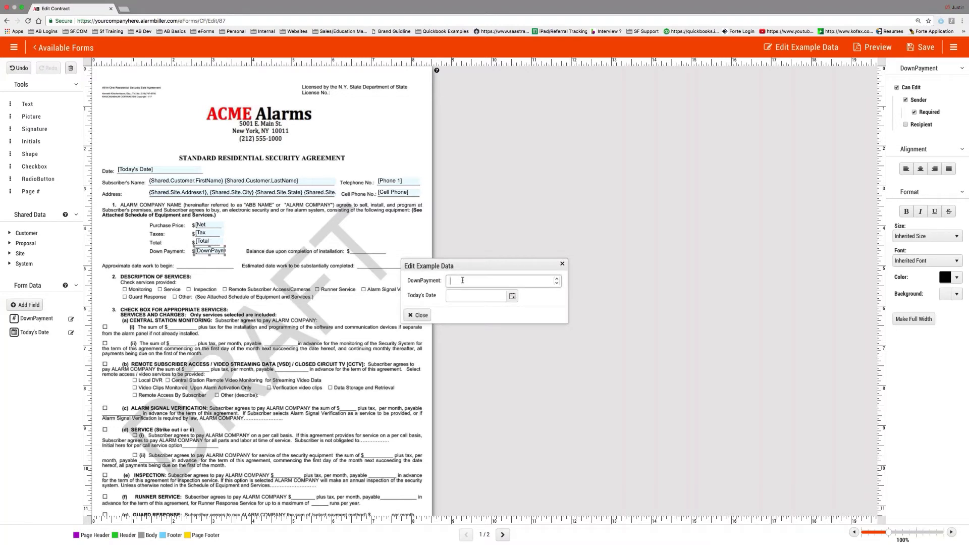
type("500")
key("Tab")
left_click(513, 298)
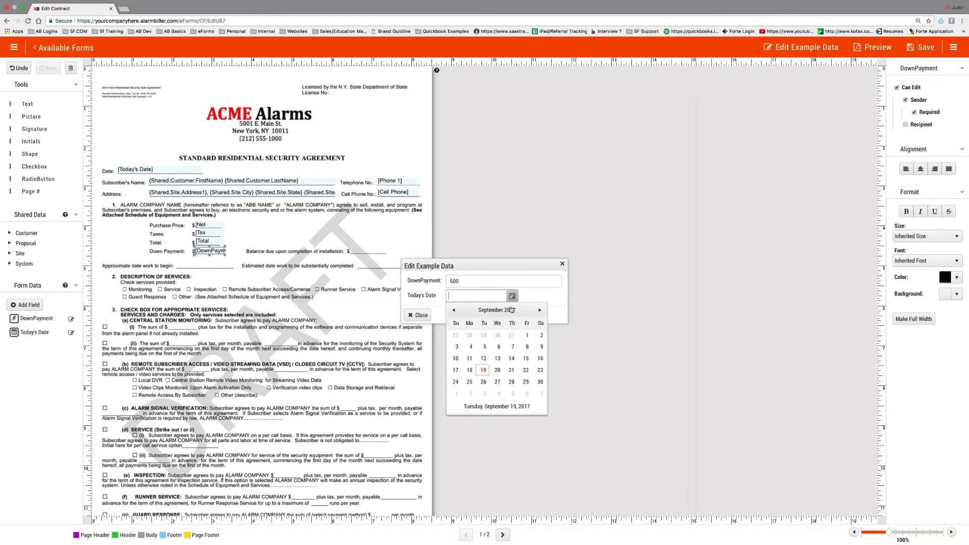
left_click(483, 375)
left_click(418, 314)
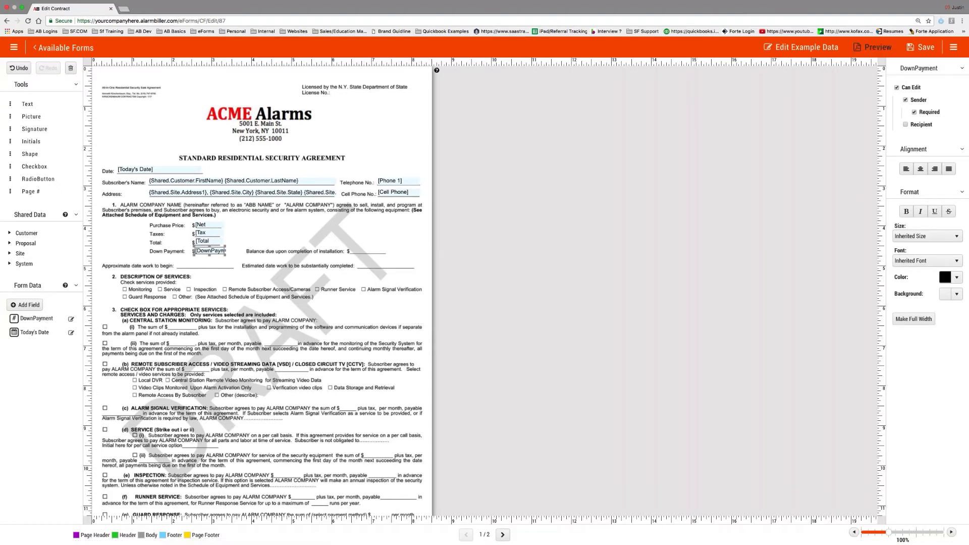
- Generate a preview of the contract using a customer's proposal and check the subscriber's name in the resulting PDF
left_click(872, 47)
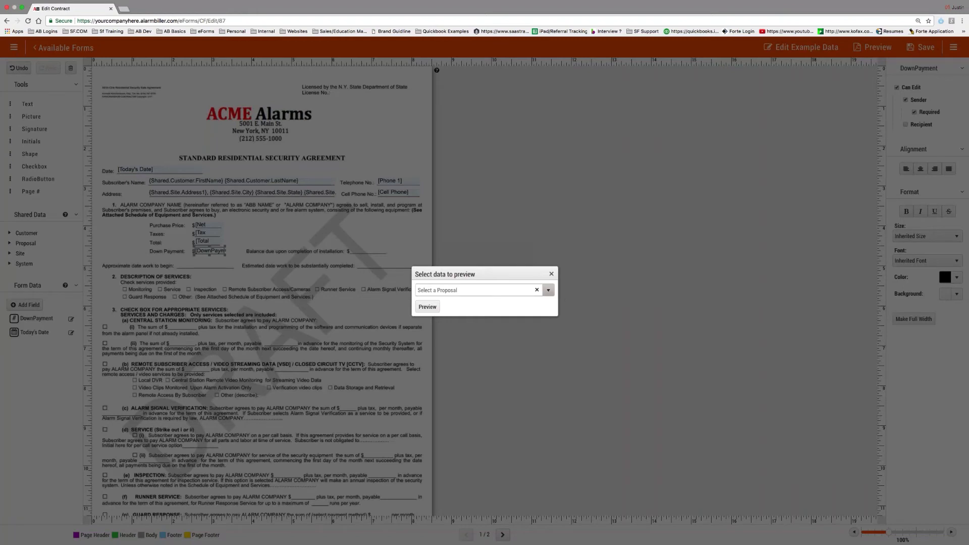
left_click(547, 291)
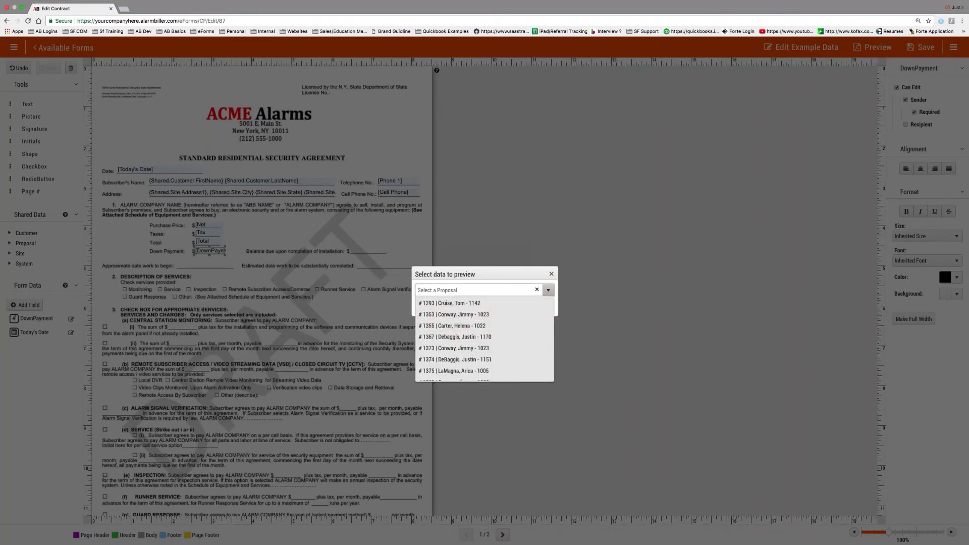
type("ryan")
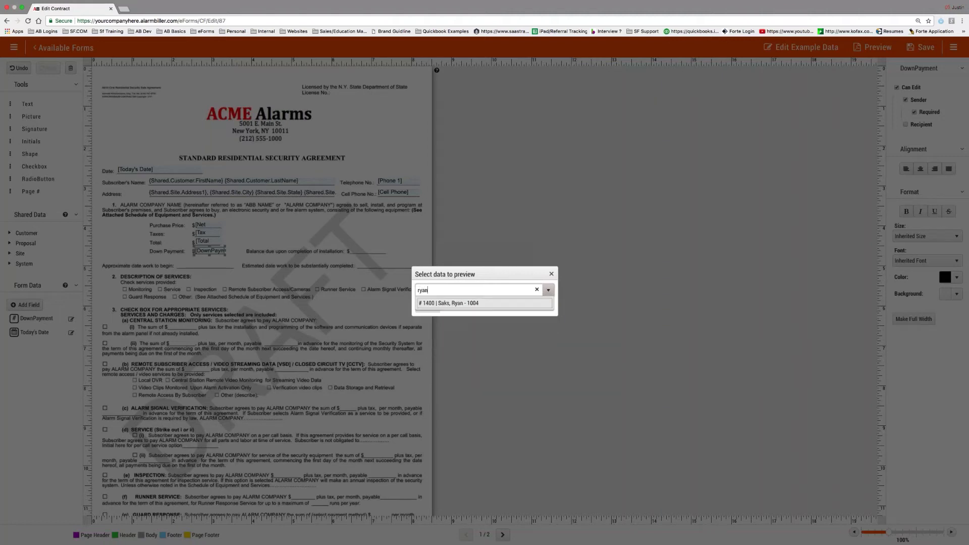
left_click(440, 303)
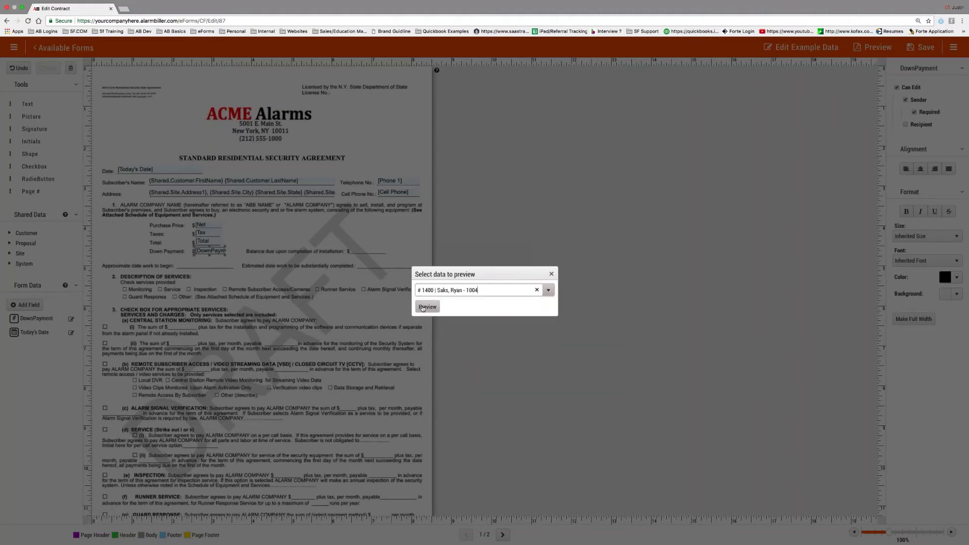
left_click(426, 307)
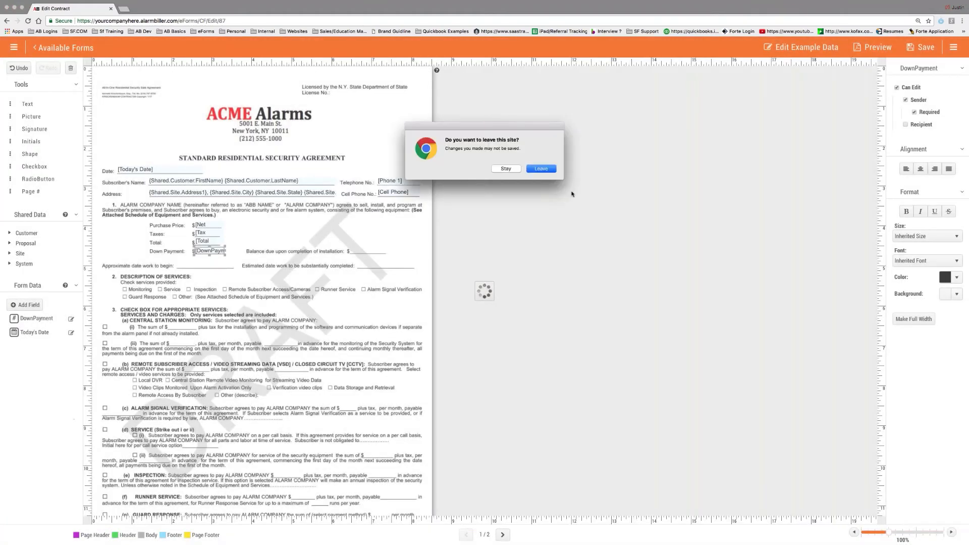
left_click(20, 536)
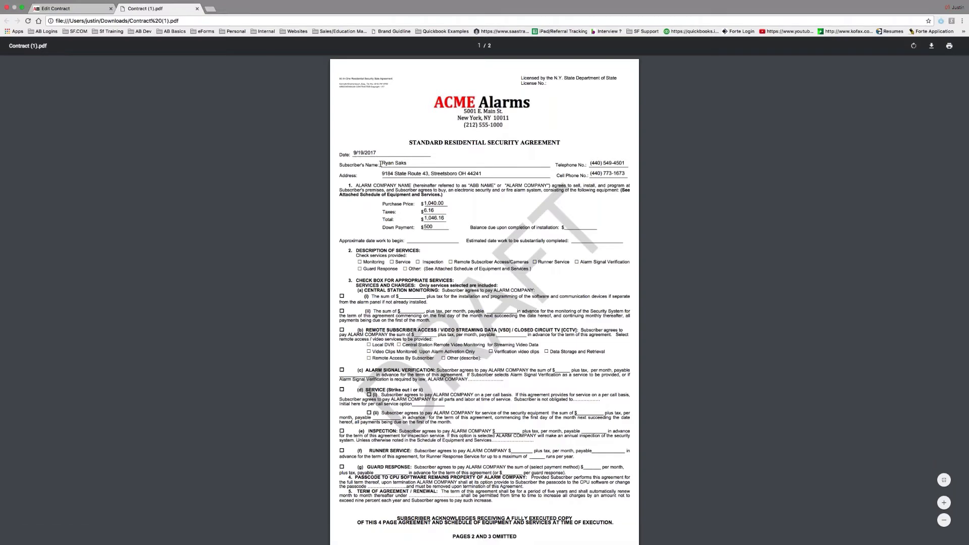
left_click_drag(380, 163, 407, 164)
left_click(409, 164)
- Compare the template's example data and Today's Date field with the preview PDF, and close the PDF
left_click(55, 9)
left_click(803, 47)
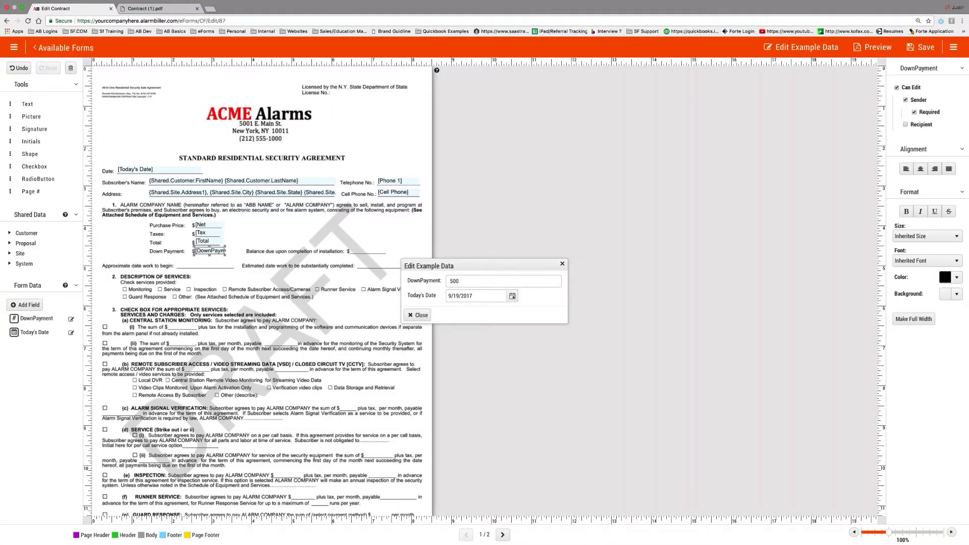
left_click(417, 315)
left_click(146, 9)
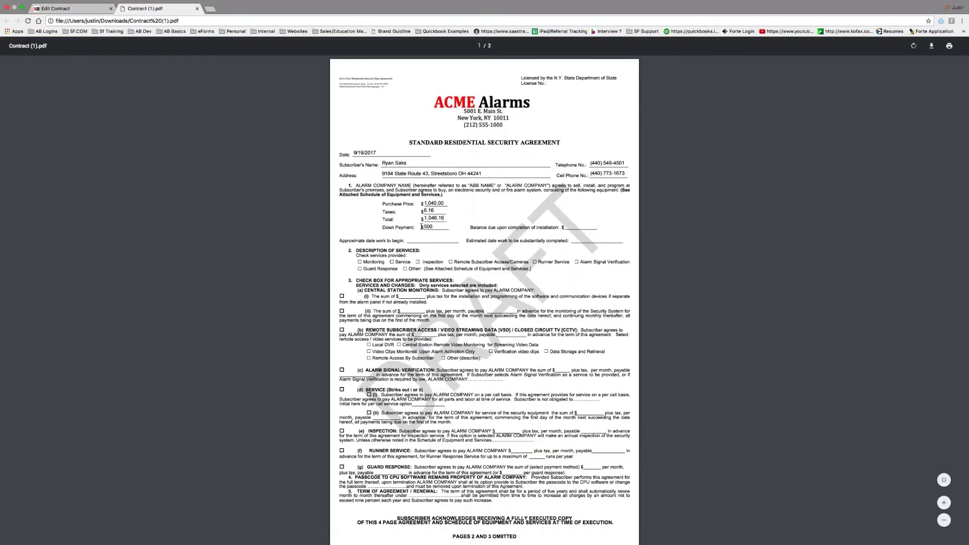
left_click(70, 8)
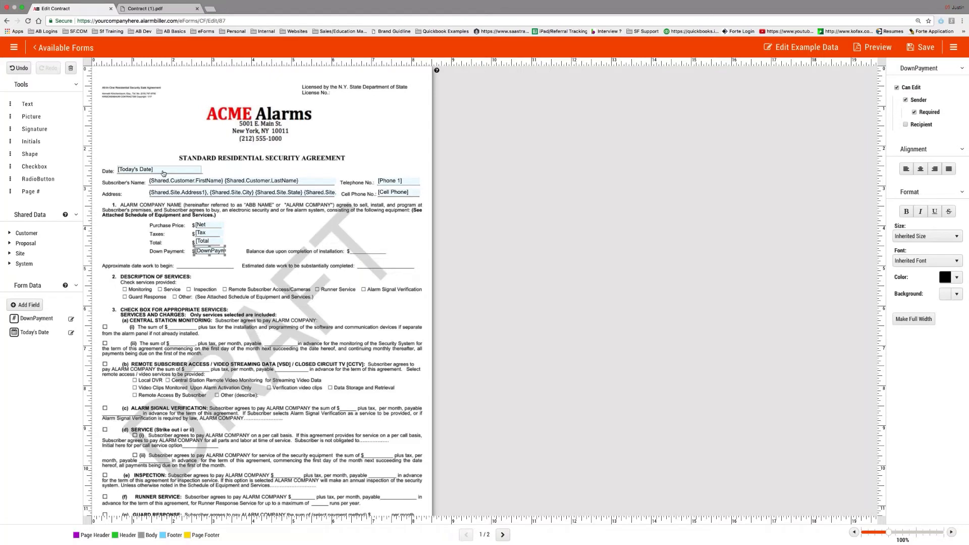
left_click_drag(158, 169, 159, 166)
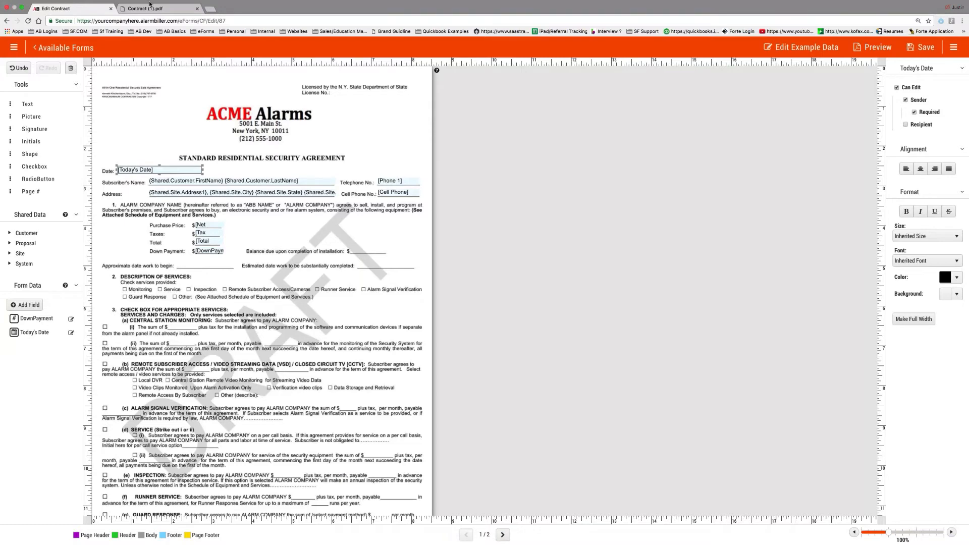
left_click(152, 8)
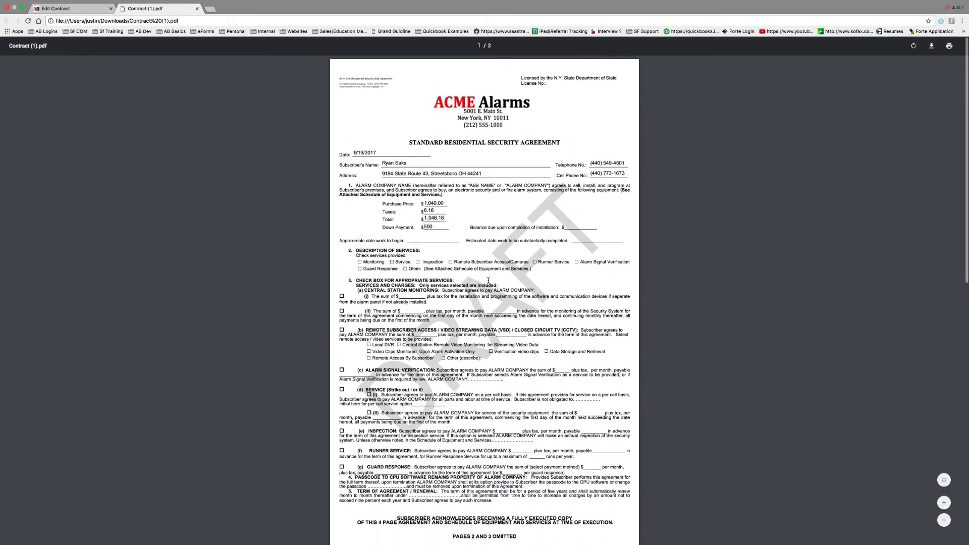
left_click(197, 9)
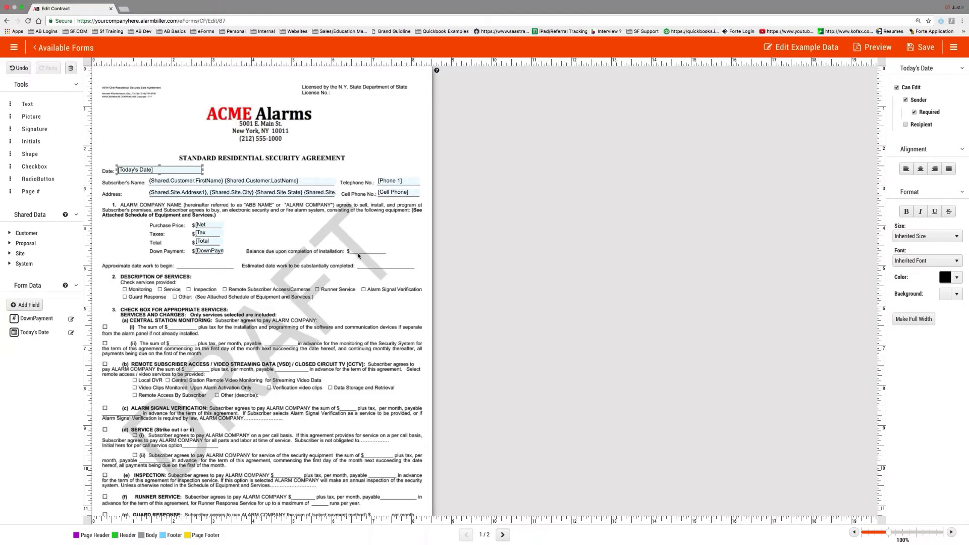
left_click(217, 254)
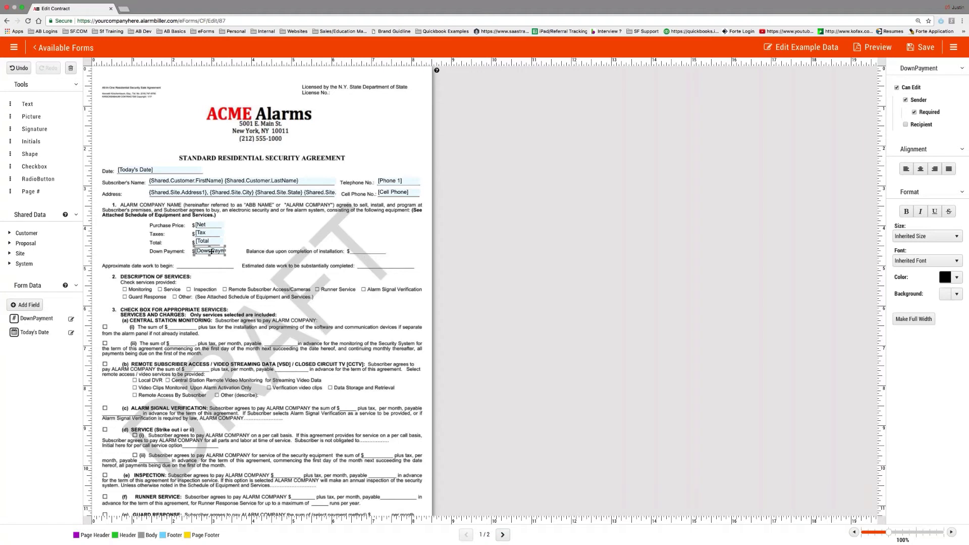
left_click(25, 304)
left_click(482, 305)
- Try reusing the Today's Date field on the work begin and work completion date lines, and delete both copies
mouse_move(35, 332)
left_mouse_down()
mouse_move(171, 282)
mouse_move(34, 328)
left_mouse_up()
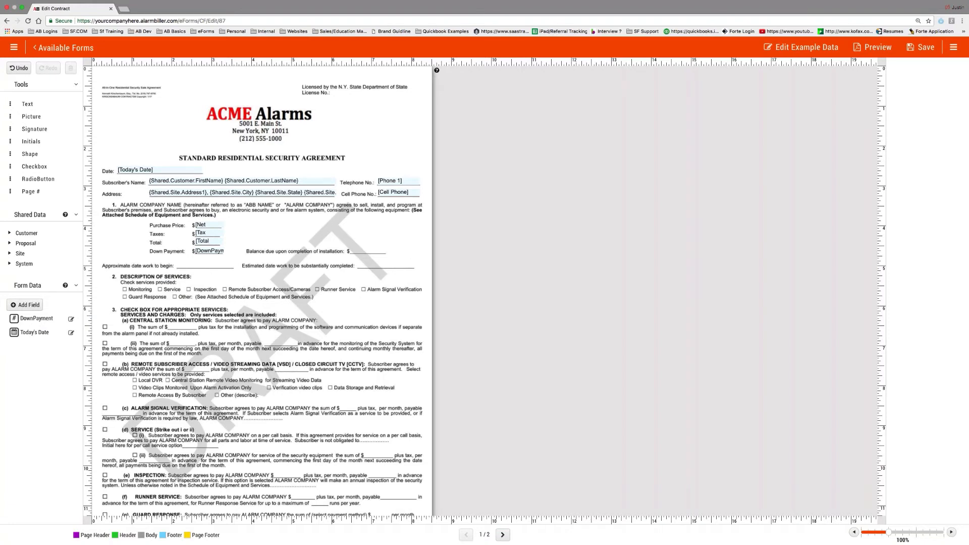
left_click_drag(34, 332, 390, 265)
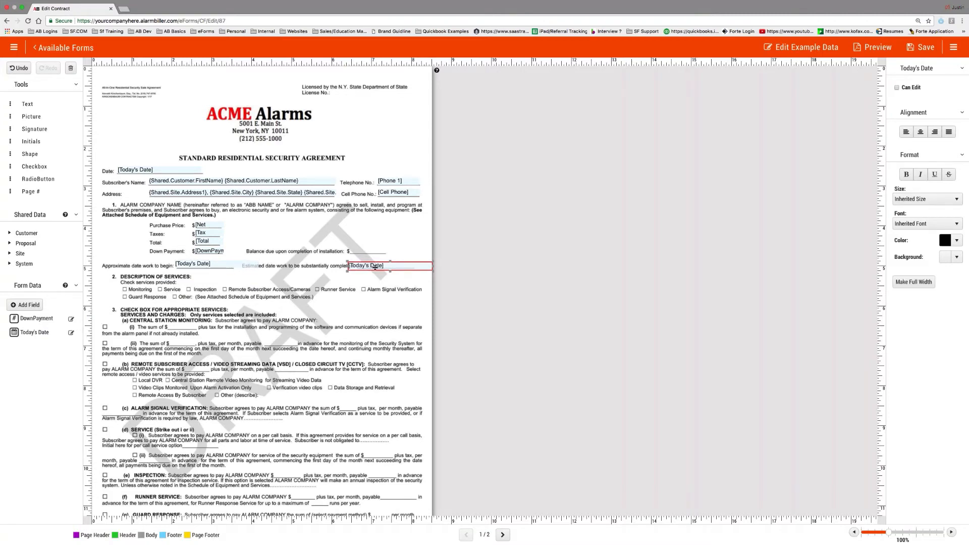
mouse_move(375, 266)
key("Delete")
left_click(213, 264)
key("Delete")
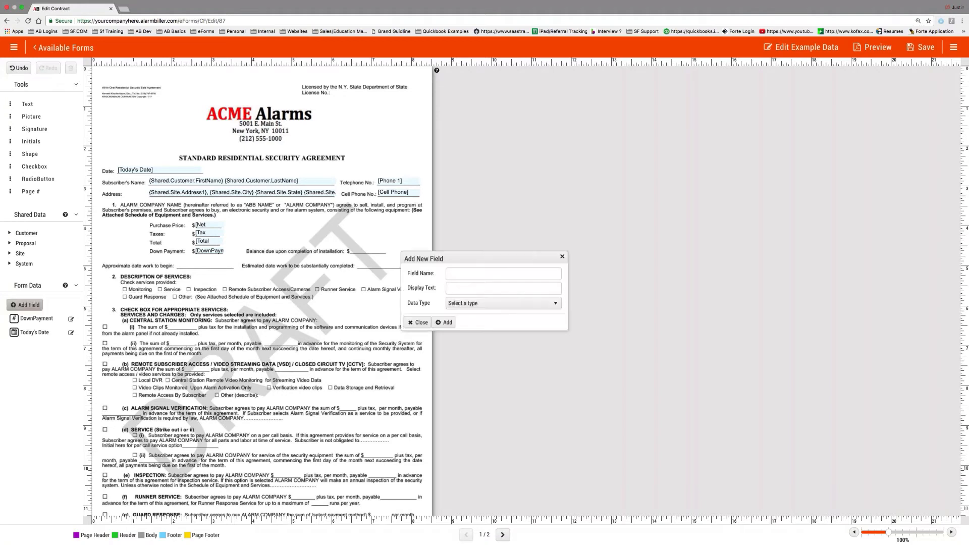
- Create a new form data field named AppDateofWork with the same display text and the Date data type
left_click(25, 304)
type("Ap")
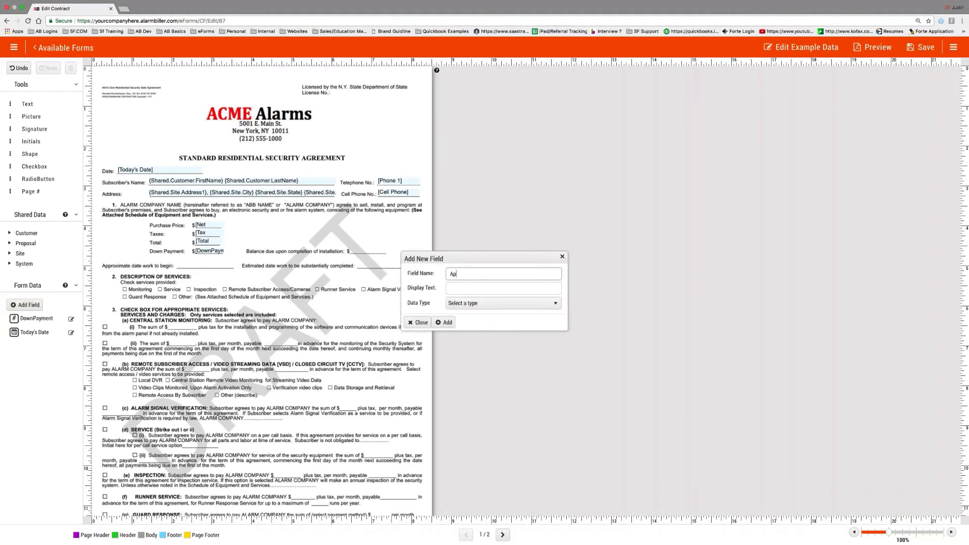
type("pDateofWork")
double_click(477, 275)
key("ctrl+c")
left_click(476, 288)
key("ctrl+v")
left_click(477, 303)
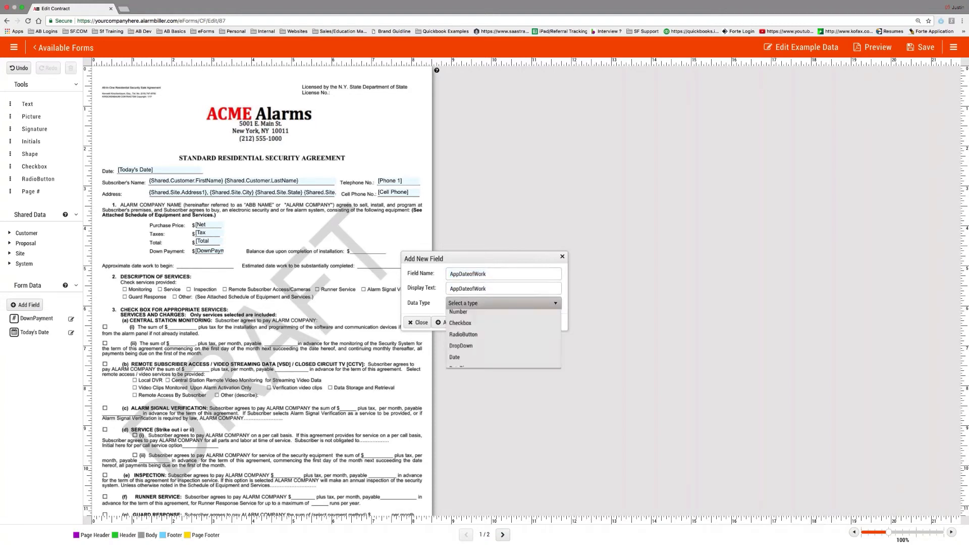
left_click(472, 384)
left_click(443, 322)
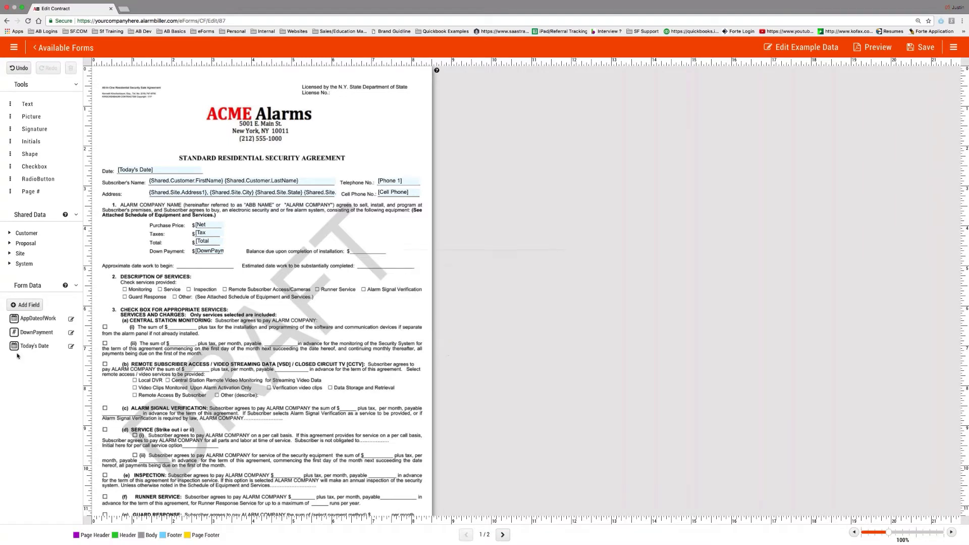
- Place the AppDateofWork field on the approximate work begin line, fit it to the blank, and make it editable and required for the sender
left_click_drag(36, 318, 217, 264)
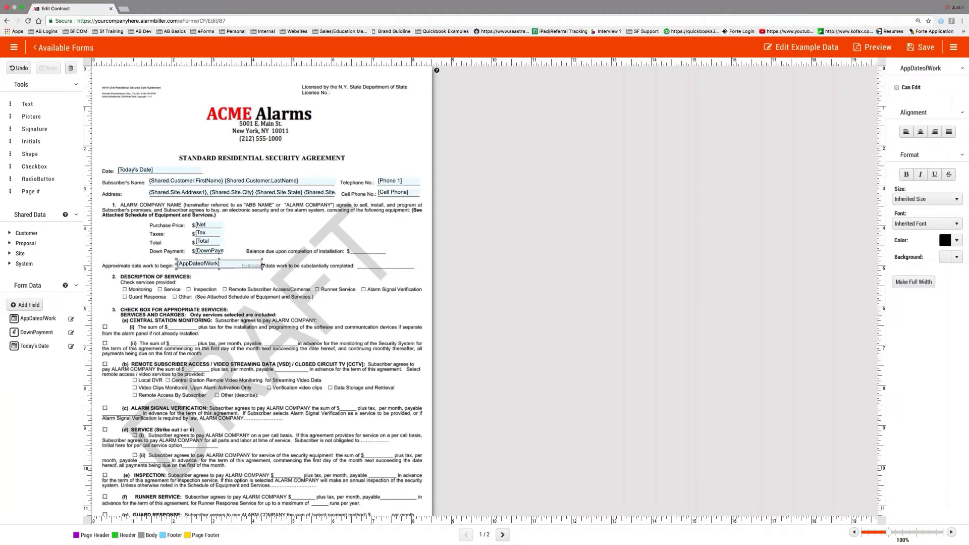
left_click(896, 87)
left_click(906, 100)
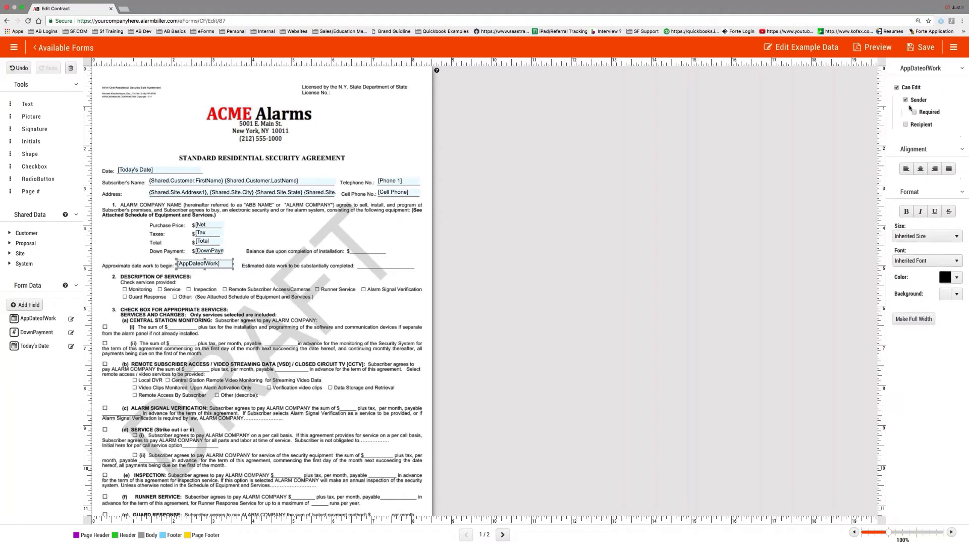
left_click(915, 113)
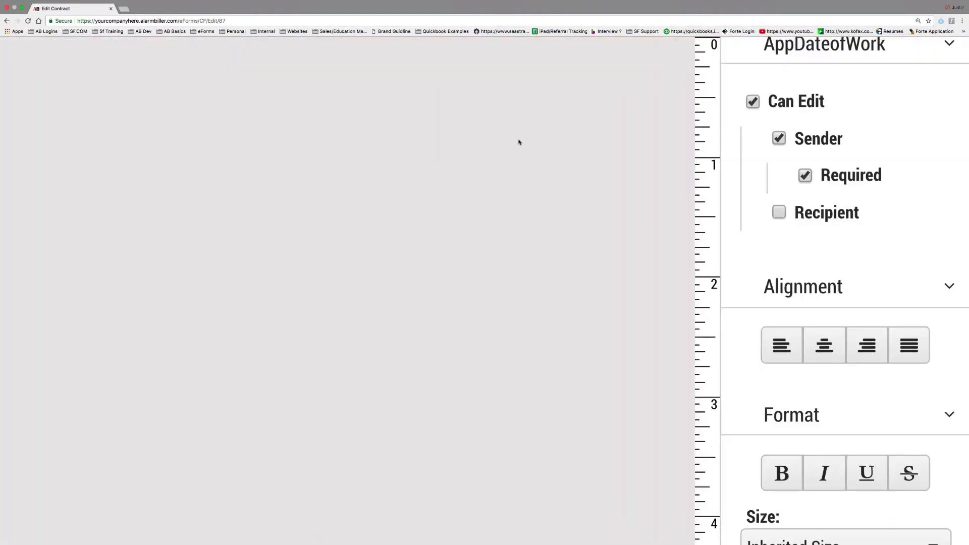
scroll(519, 142, "down", 5)
scroll(536, 145, "down", 2)
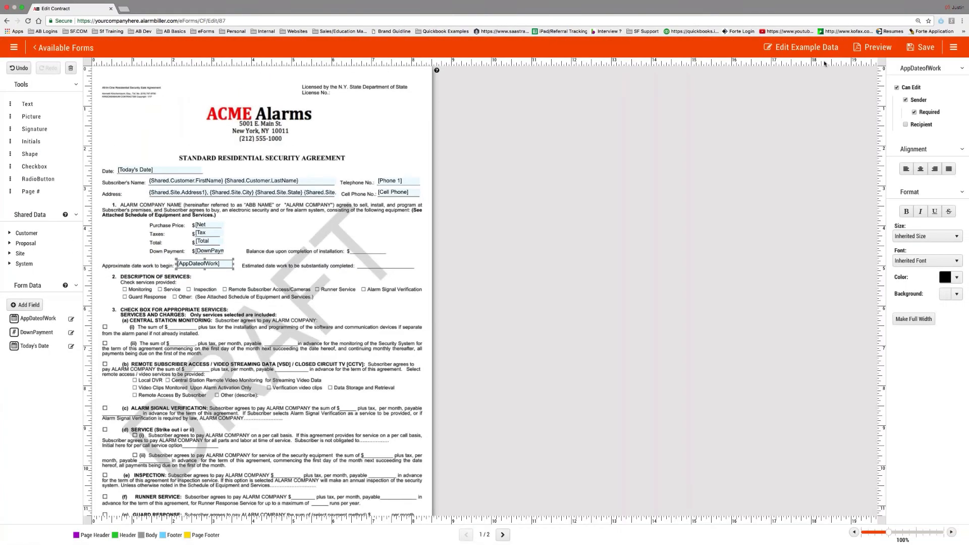
- Save the form, and try centre alignment on the AppDateofWork field before returning it to left alignment
left_click(920, 47)
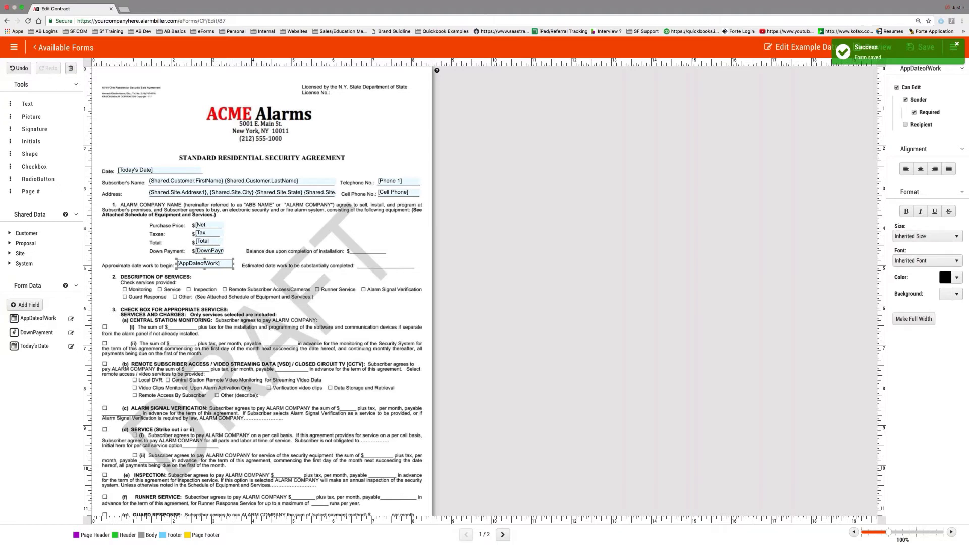
left_click(921, 170)
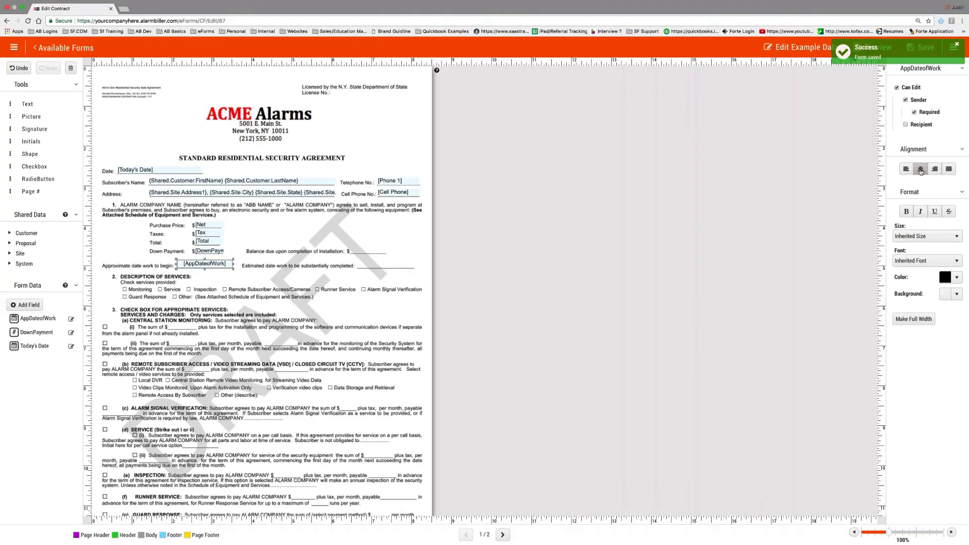
left_click(908, 170)
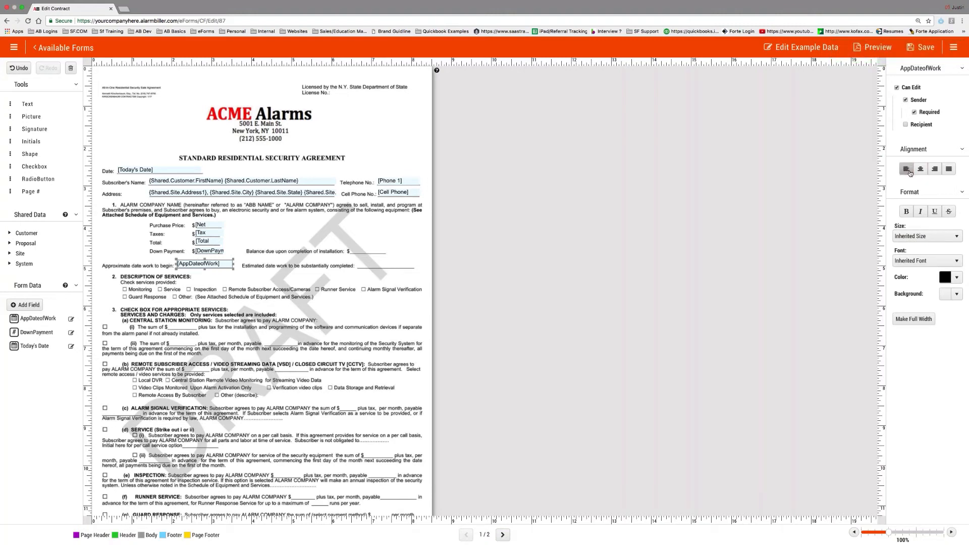
- Centre the AppDateofWork field's text, try making the field full width, and resize it back over the work begin blank
left_click(916, 172)
left_click(917, 238)
left_click(849, 266)
left_click(930, 323)
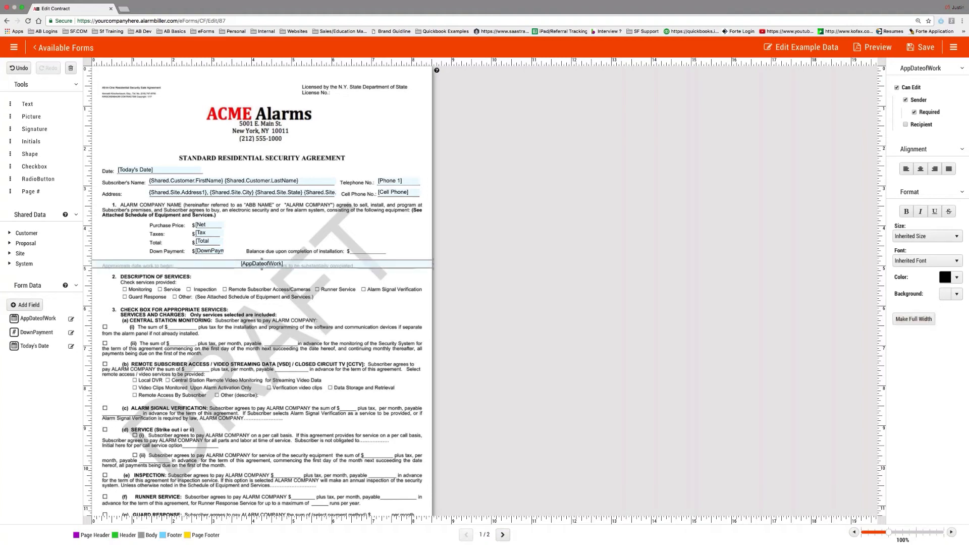
left_click_drag(262, 266, 266, 272)
left_click_drag(436, 269, 205, 260)
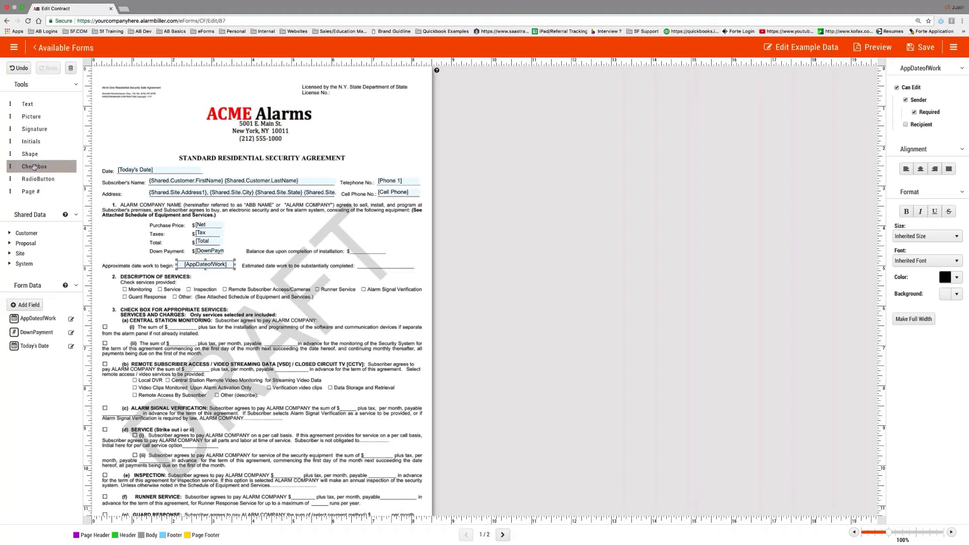
- Place a checkbox over the Monitoring service box and change its field name and display text to Mon
left_click_drag(34, 166, 148, 290)
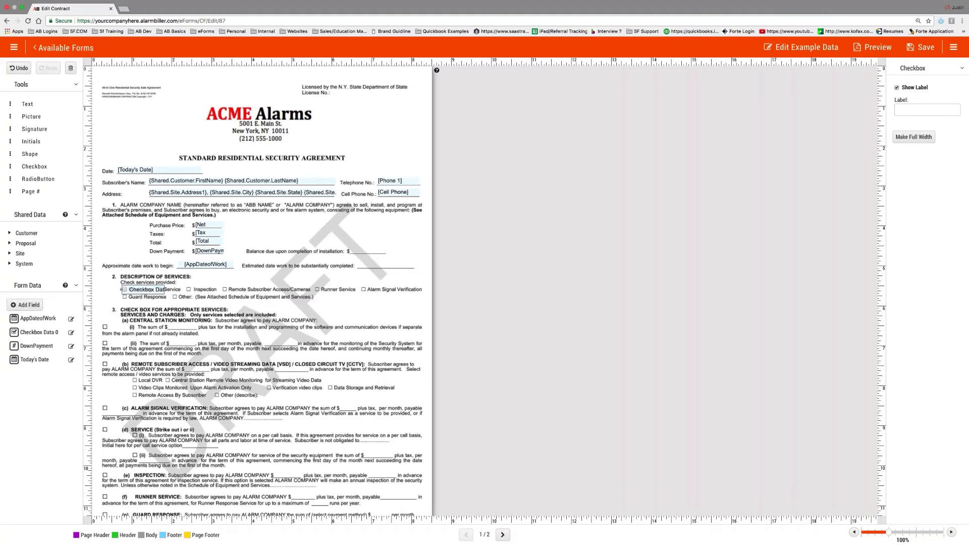
left_click(71, 333)
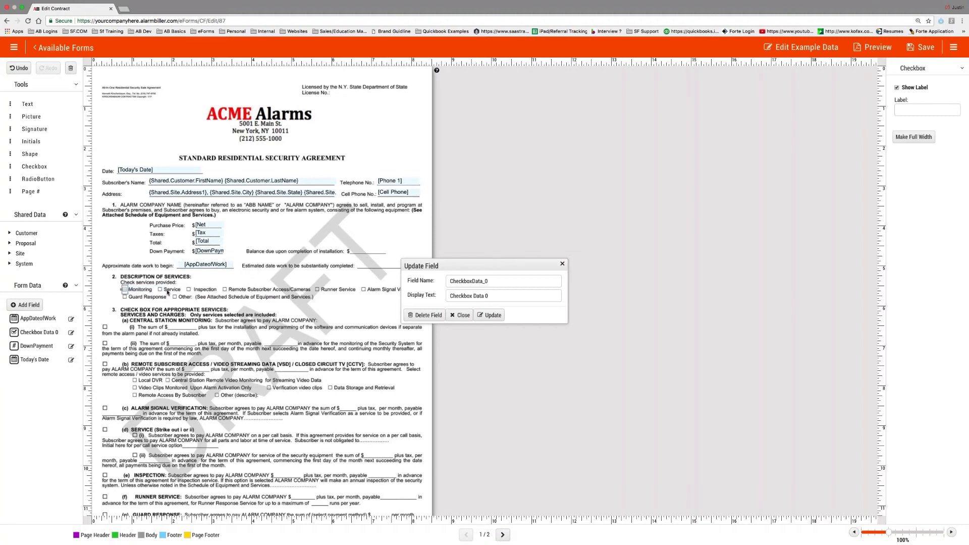
double_click(469, 281)
type("Mon")
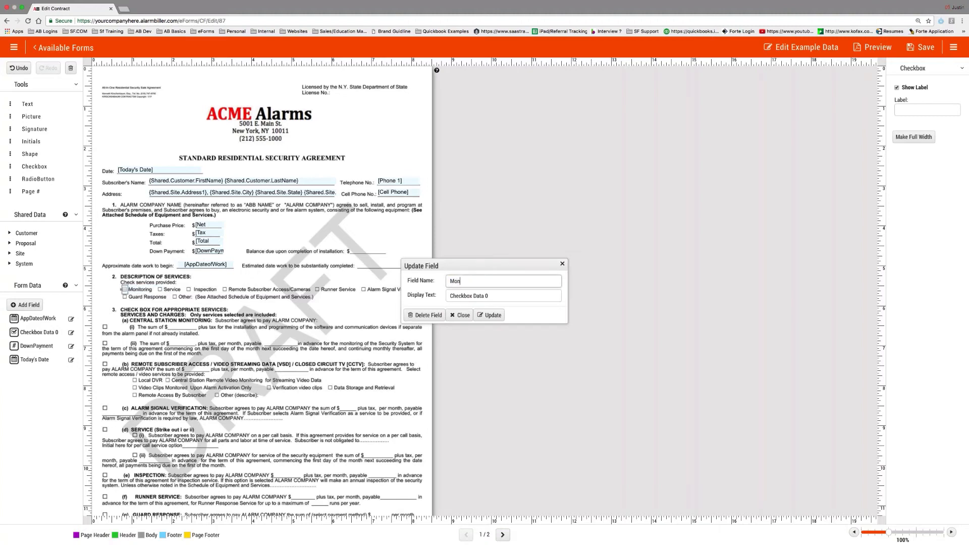
key("Tab")
type("Mon")
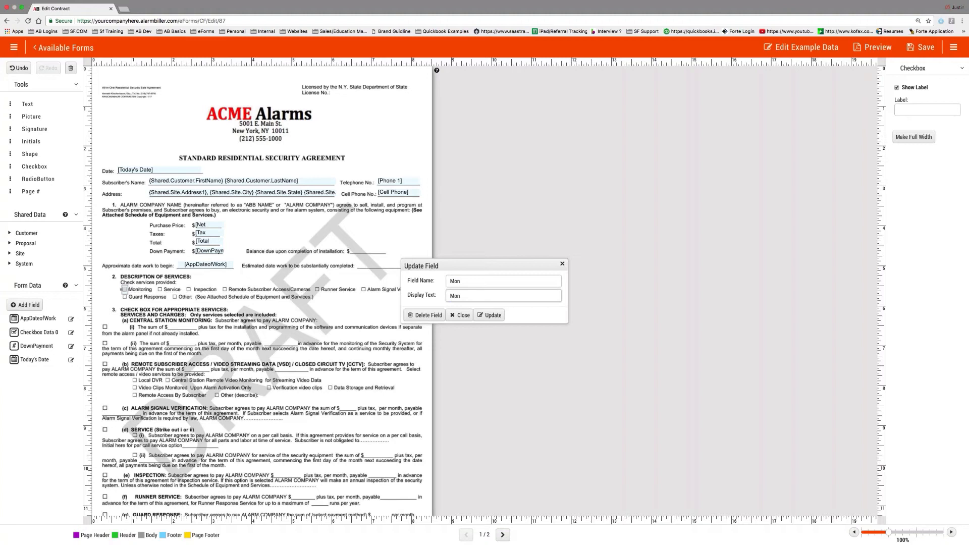
left_click(489, 315)
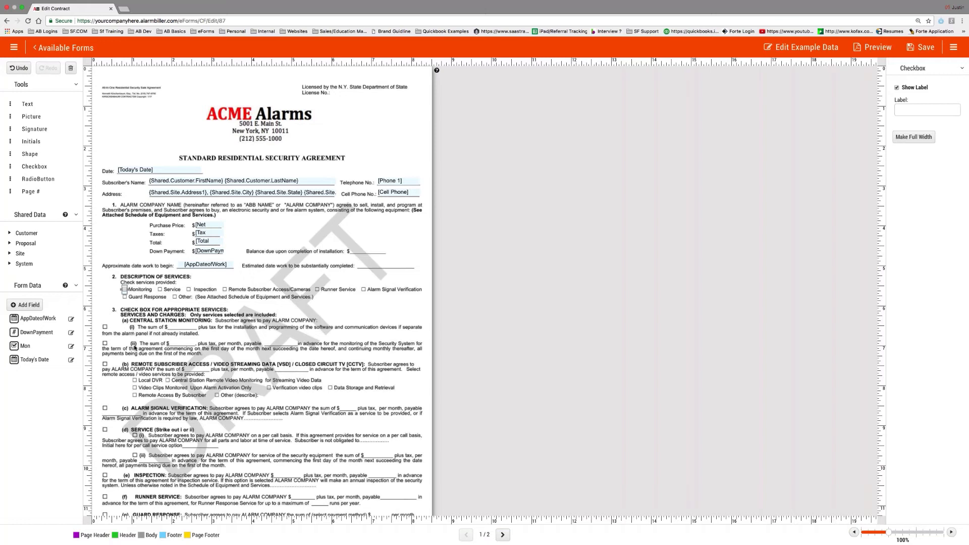
- Start a new form data field named Monitoring with the display text Monitoring and the RadioButton data type
left_click(22, 305)
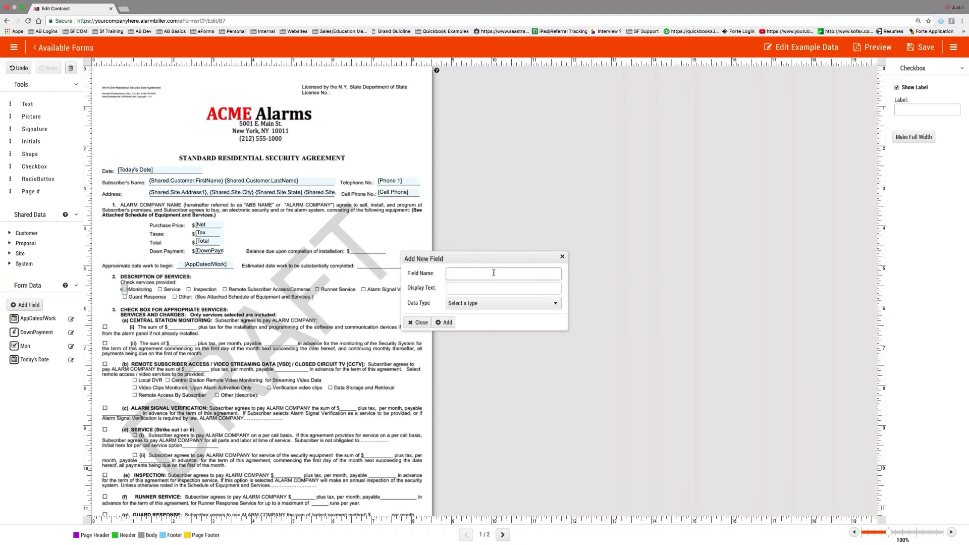
type("Radio")
key("BackSpace")
key("BackSpace")
key("BackSpace")
key("BackSpace")
type("Monitoring")
left_click(488, 288)
type("Moni")
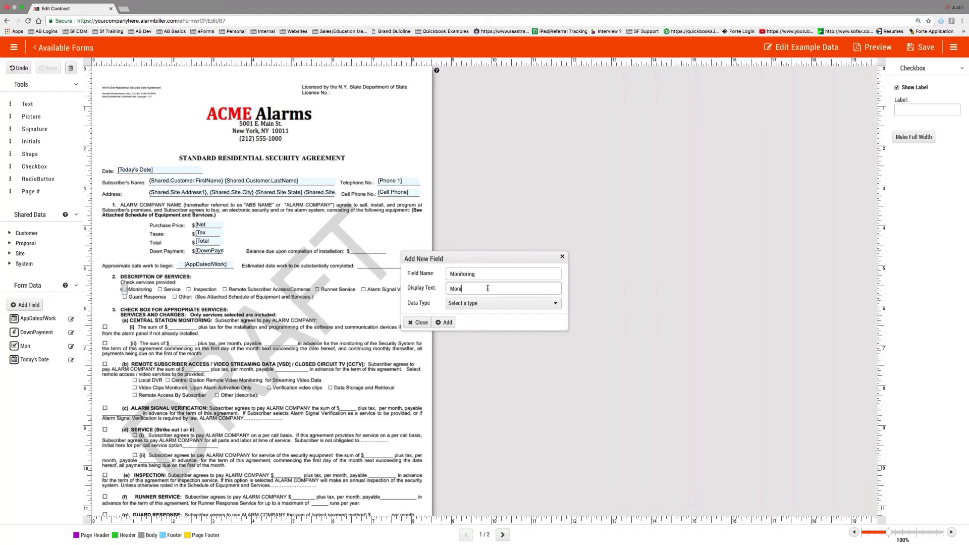
type("toring")
left_click(502, 303)
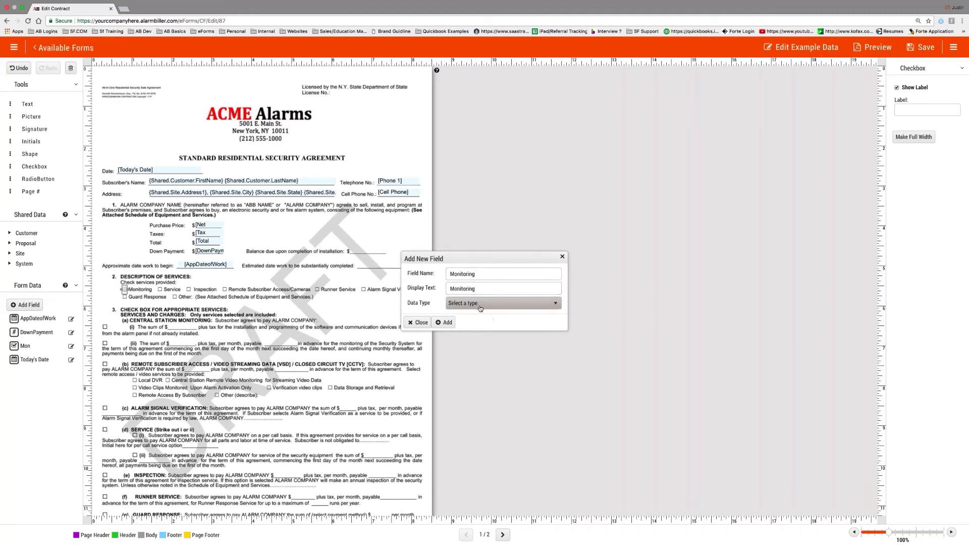
left_click(474, 355)
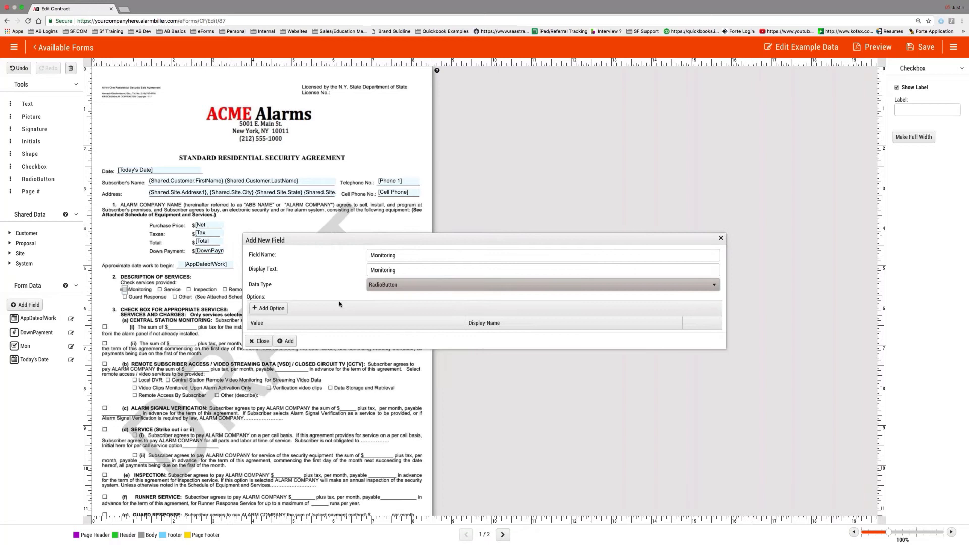
- Give the Monitoring field option 1 displayed as (i) and option 2 displayed as (ii), and add the field to the form data
left_click(269, 308)
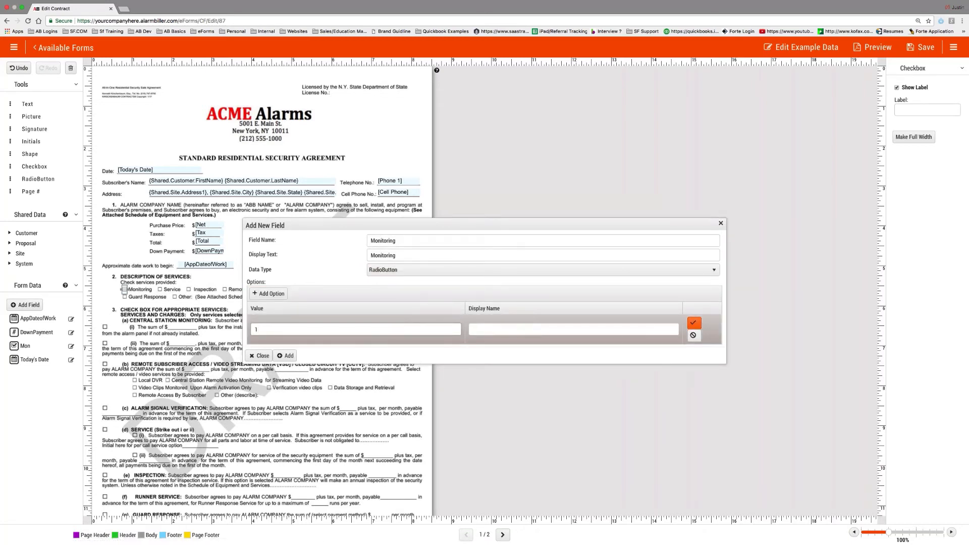
key("Tab")
left_click(693, 323)
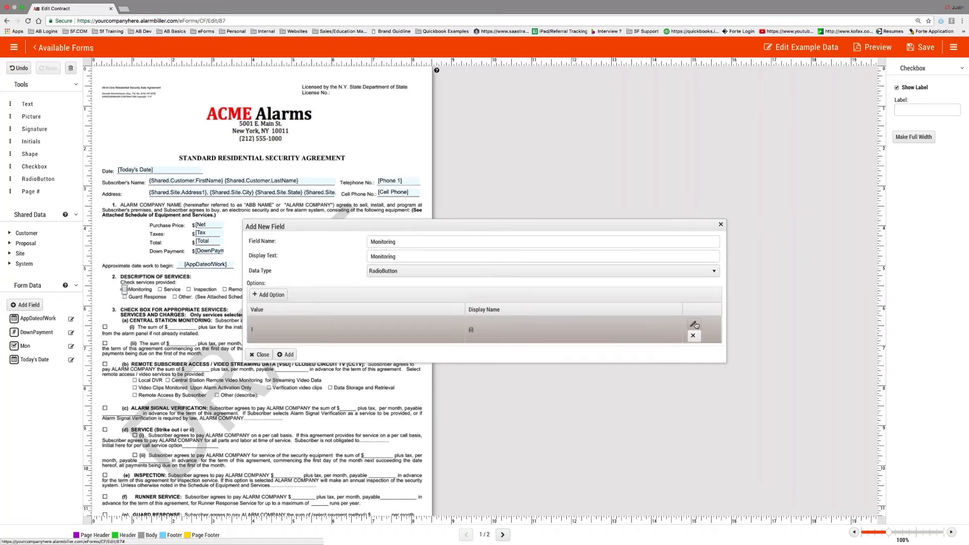
left_click(268, 294)
type("2")
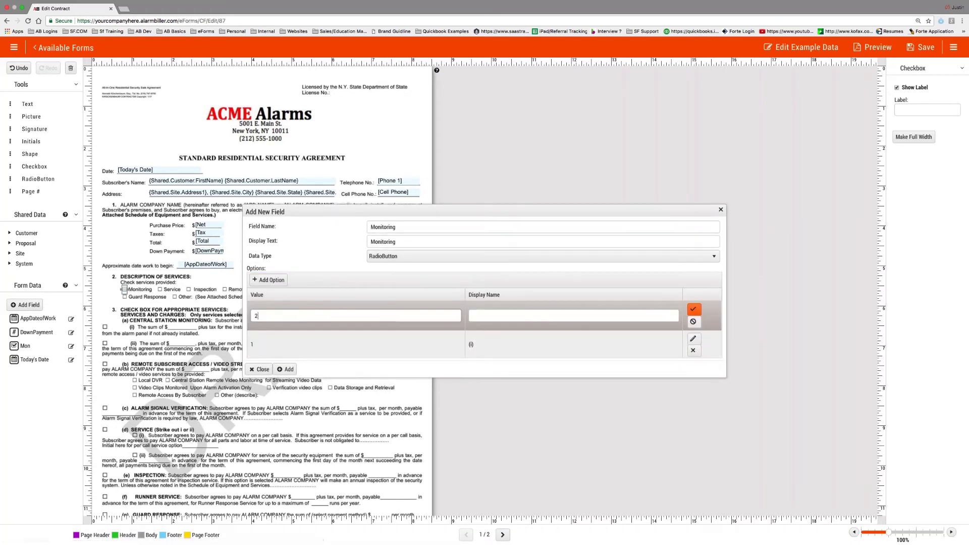
key("Tab")
left_click(693, 308)
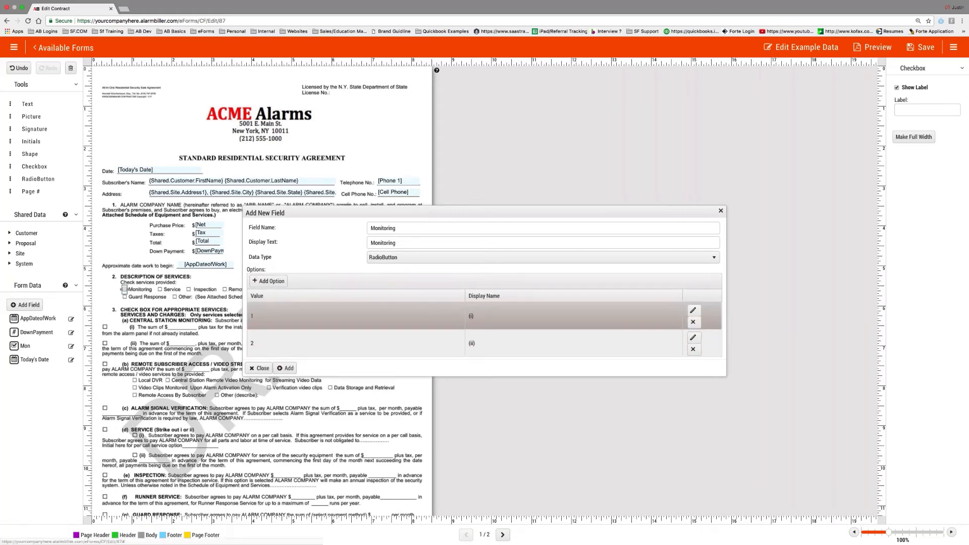
left_click(285, 368)
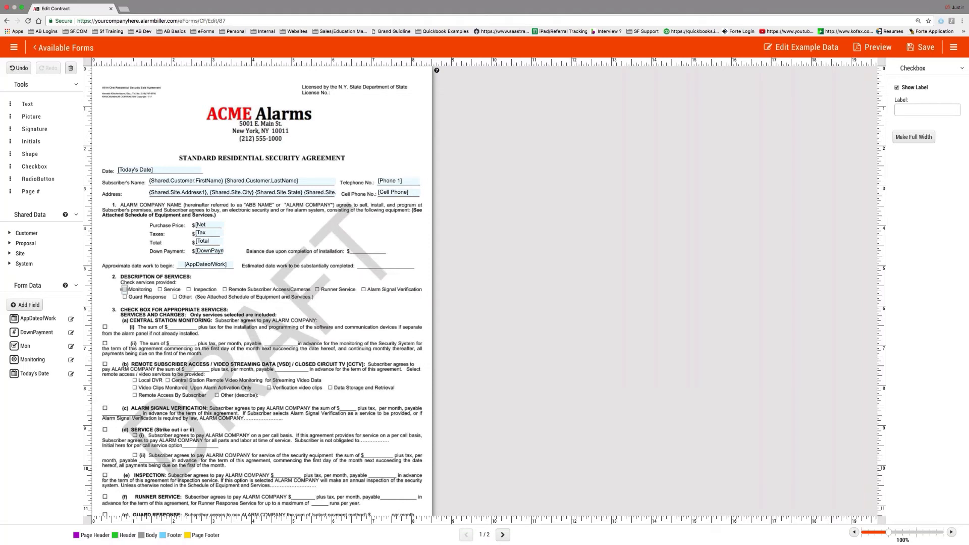
- Place the Monitoring radio buttons beside items (i) and (ii) under Central Station Monitoring and hide both option labels
left_click_drag(29, 360, 119, 342)
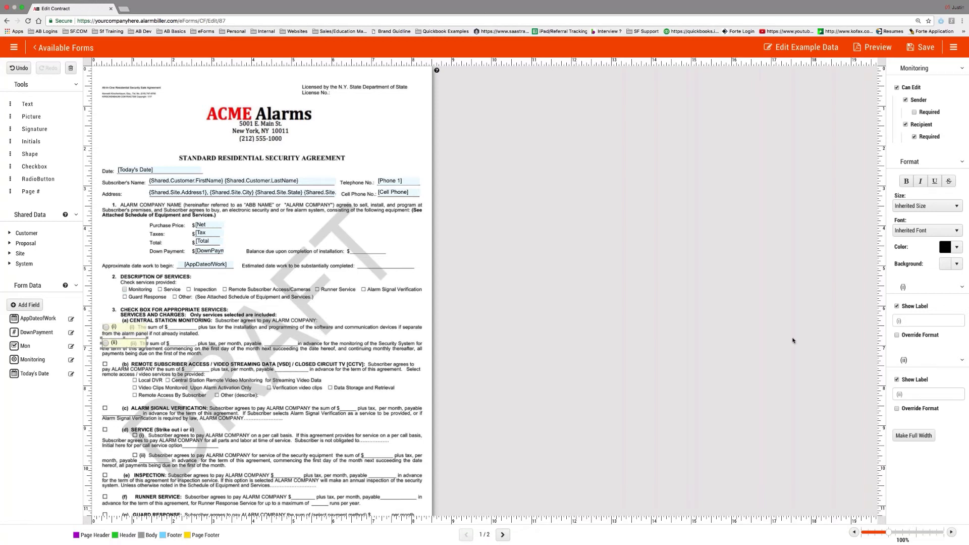
left_click(897, 306)
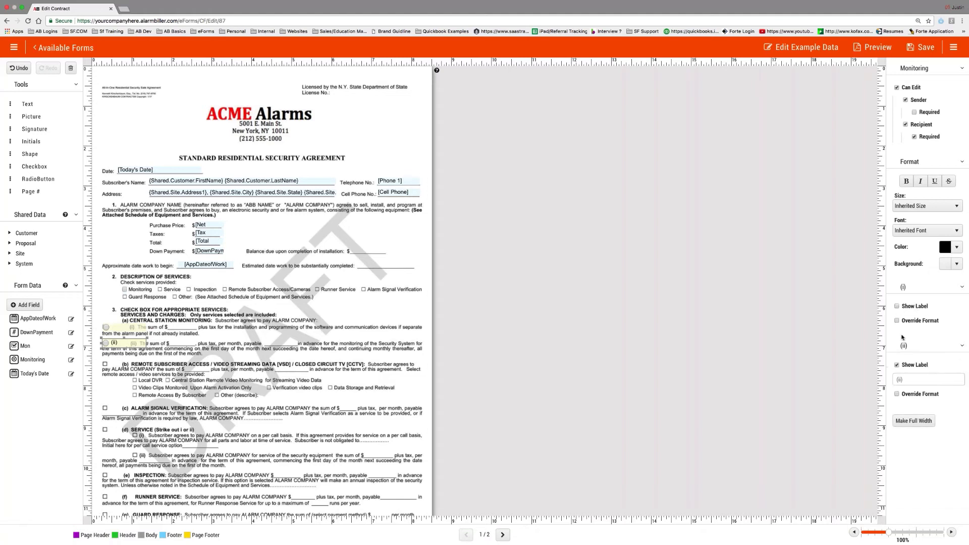
left_click(896, 364)
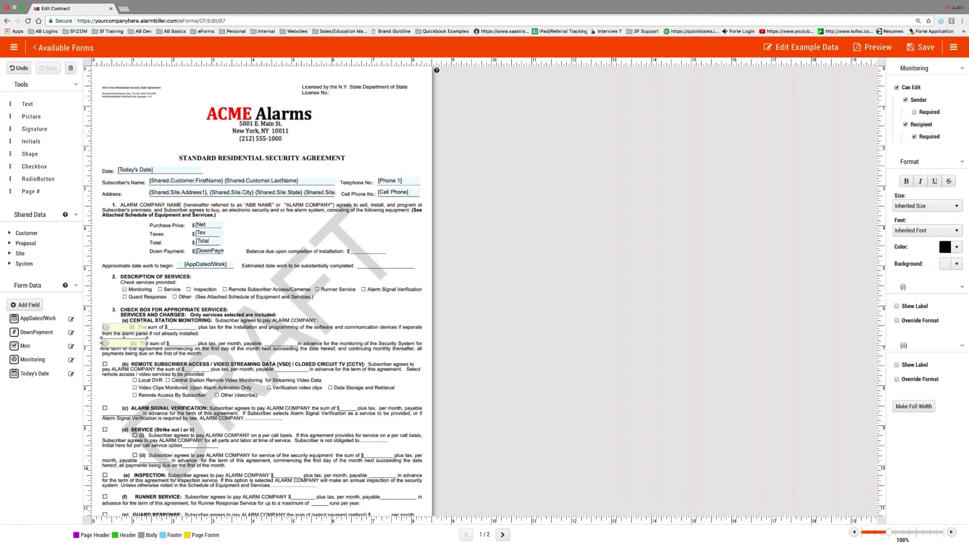
- Shrink both Monitoring radio buttons to fit their printed boxes, and make the field editable and required for the sender only
left_click(123, 331)
left_click_drag(147, 328, 111, 327)
left_click(145, 344)
left_click_drag(135, 344, 110, 343)
left_click(105, 326)
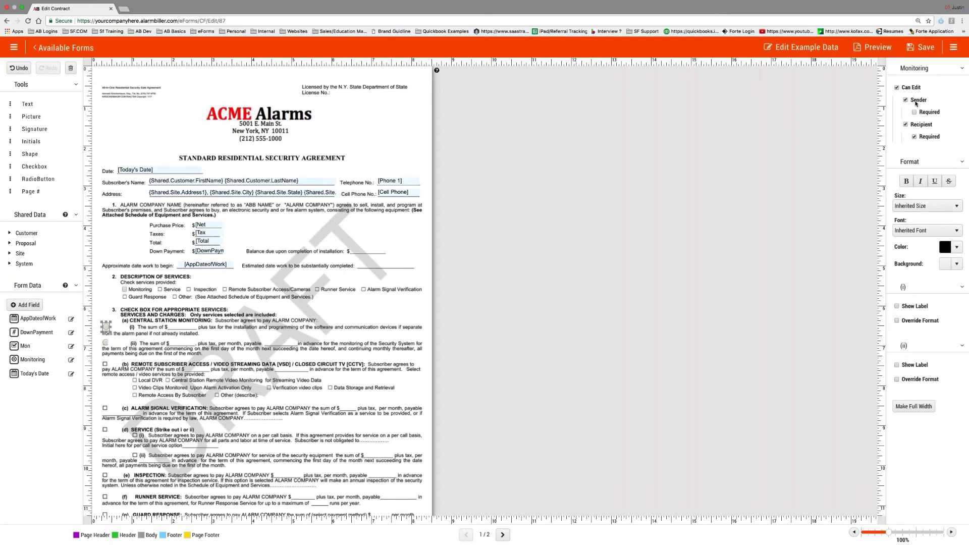
left_click(919, 125)
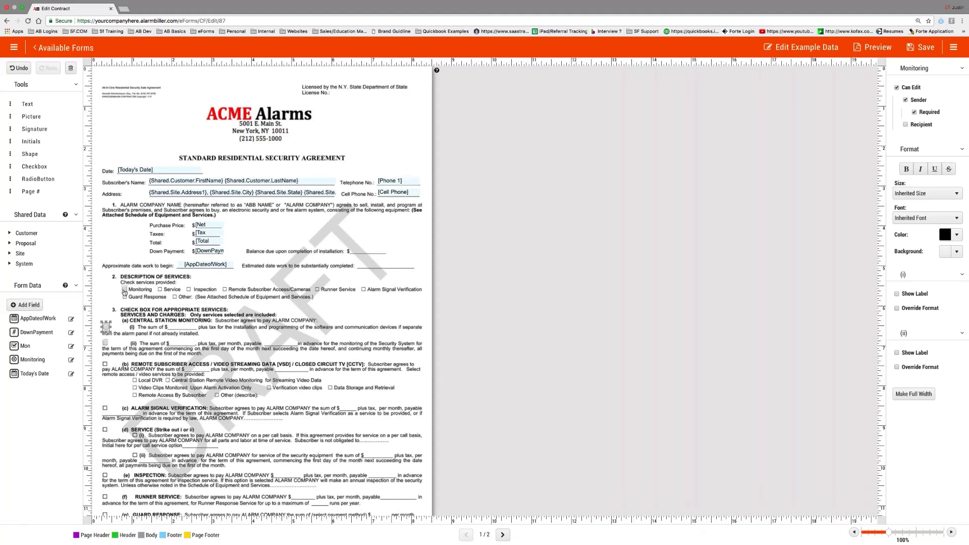
- Place another checkbox over the Service box in the services list and hide its label
left_click(125, 291)
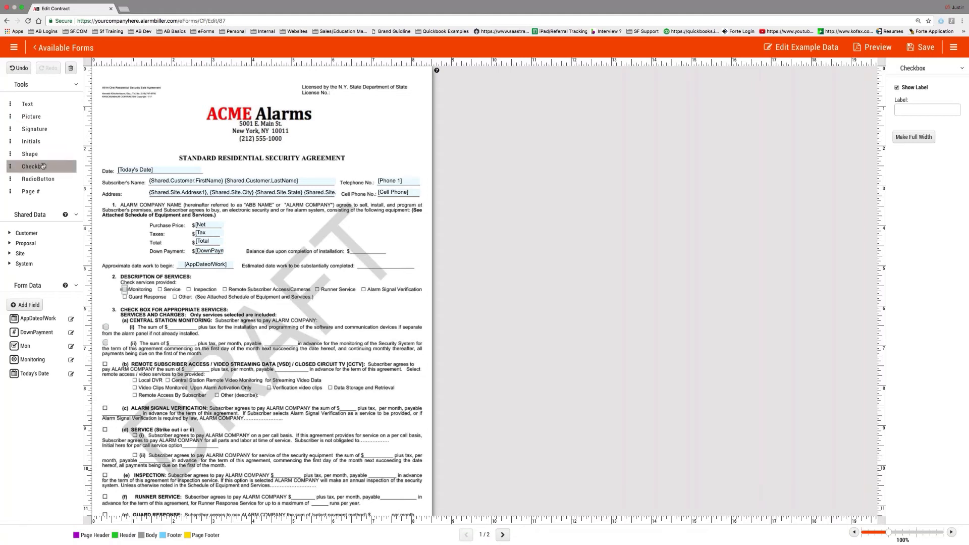
left_click_drag(34, 166, 177, 290)
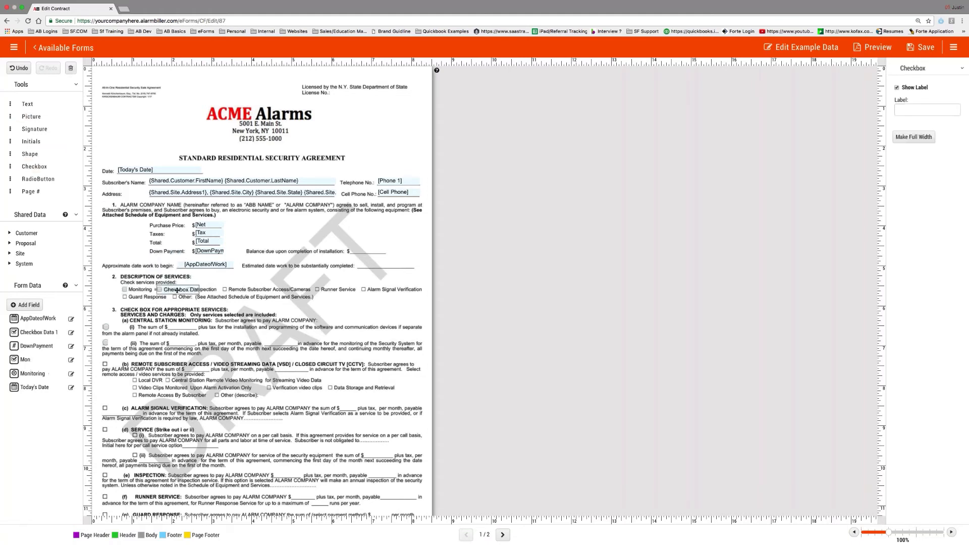
left_click(897, 88)
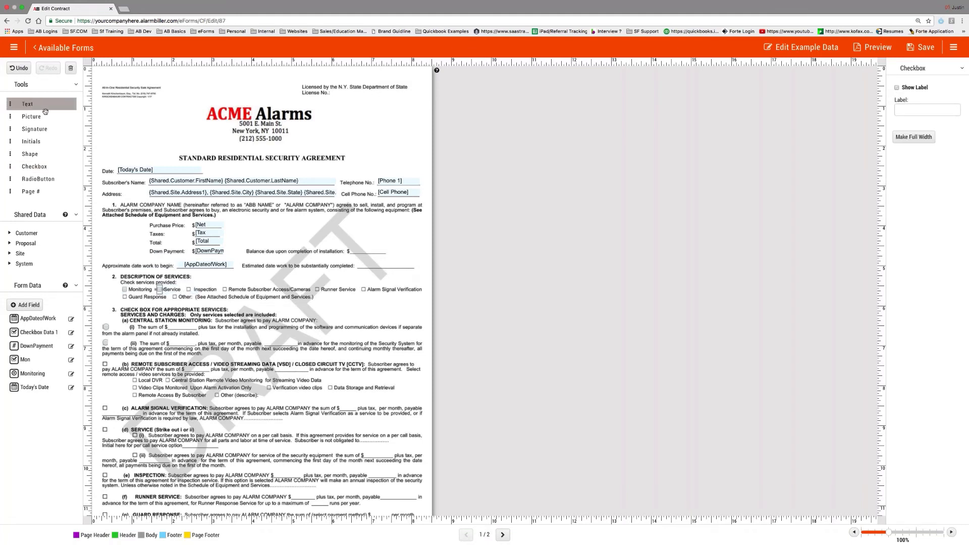
left_click_drag(41, 105, 50, 125)
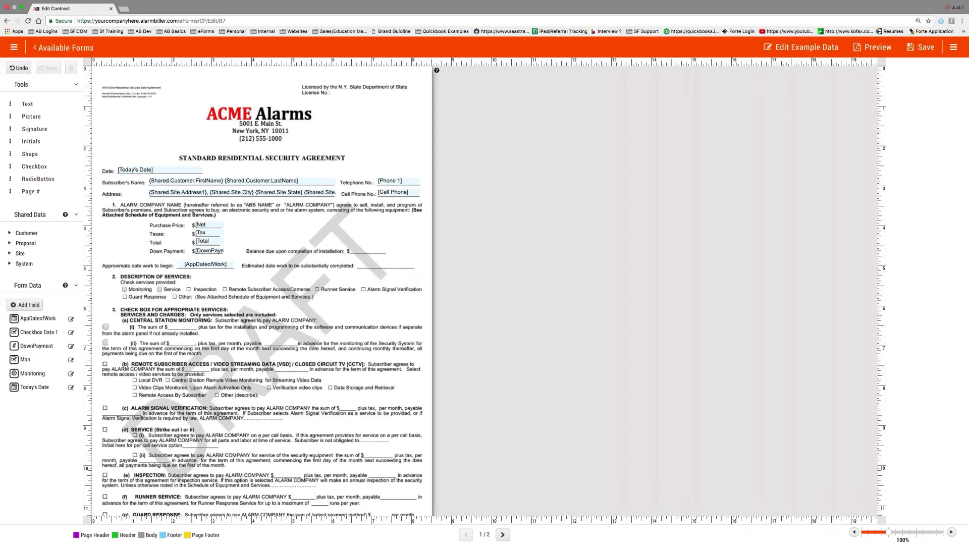
- Start a new form data field with the DropDown data type and add option 1 displayed as 39.99
left_click(28, 304)
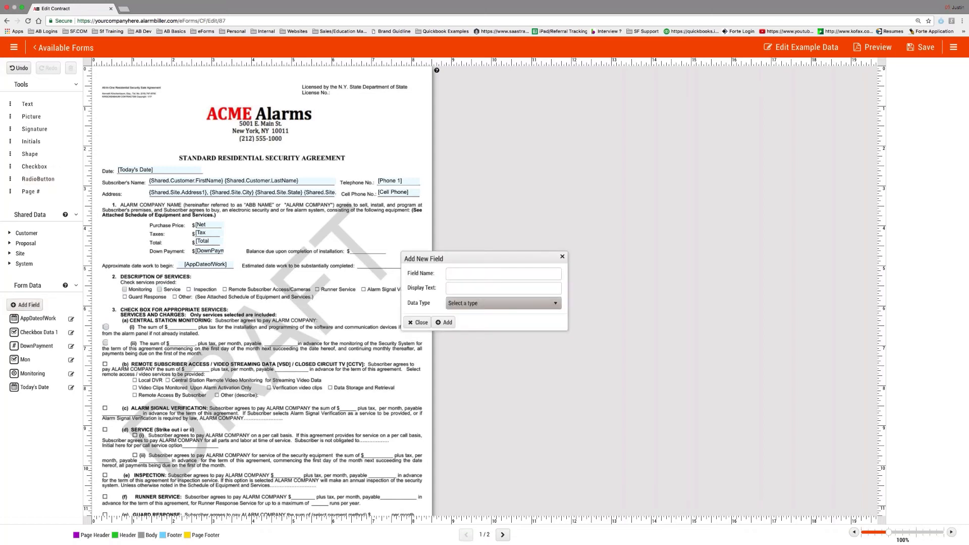
left_click(477, 304)
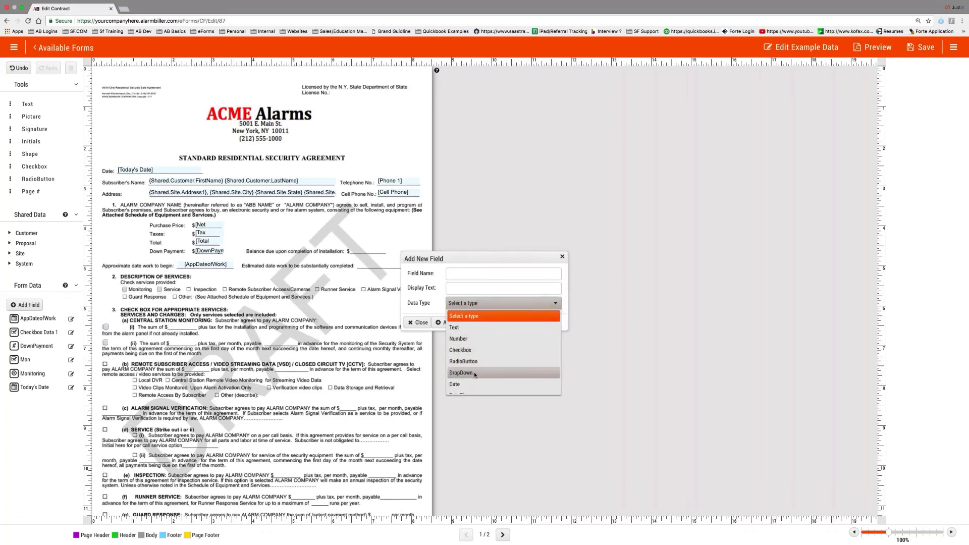
left_click(474, 373)
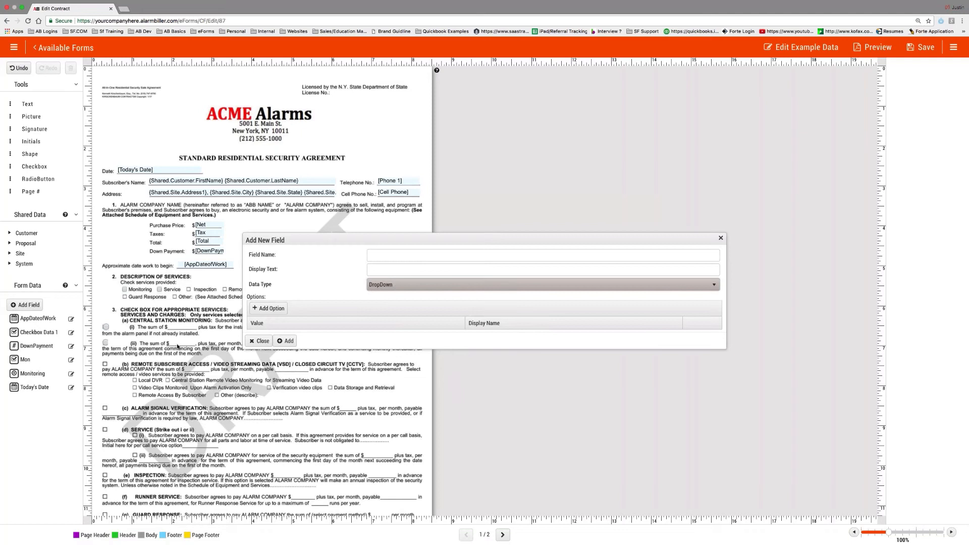
left_click(269, 308)
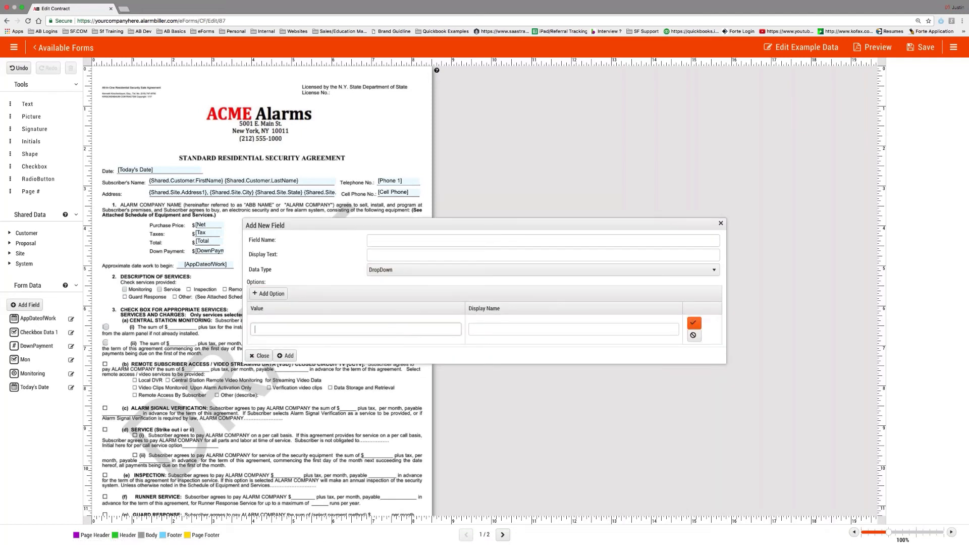
left_click(301, 328)
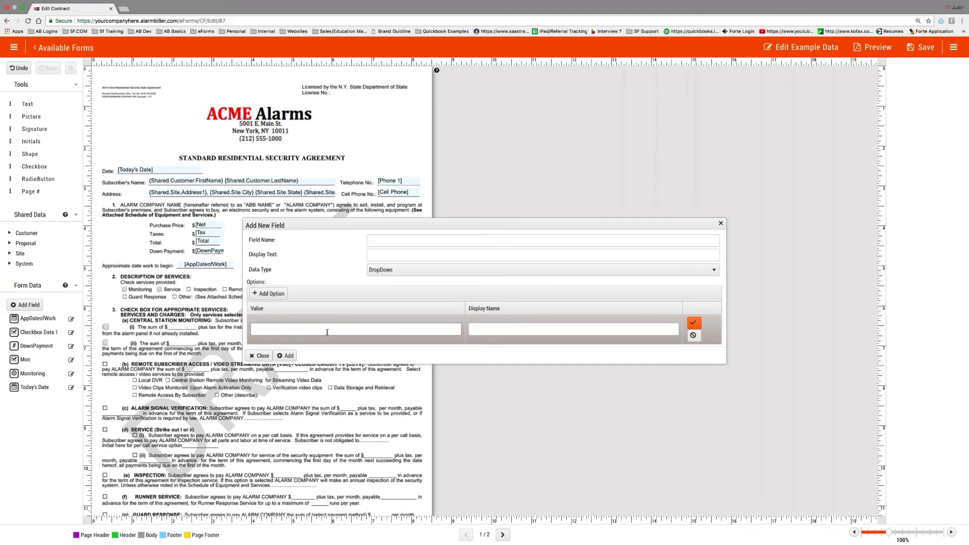
type("1")
key("Tab")
type("590")
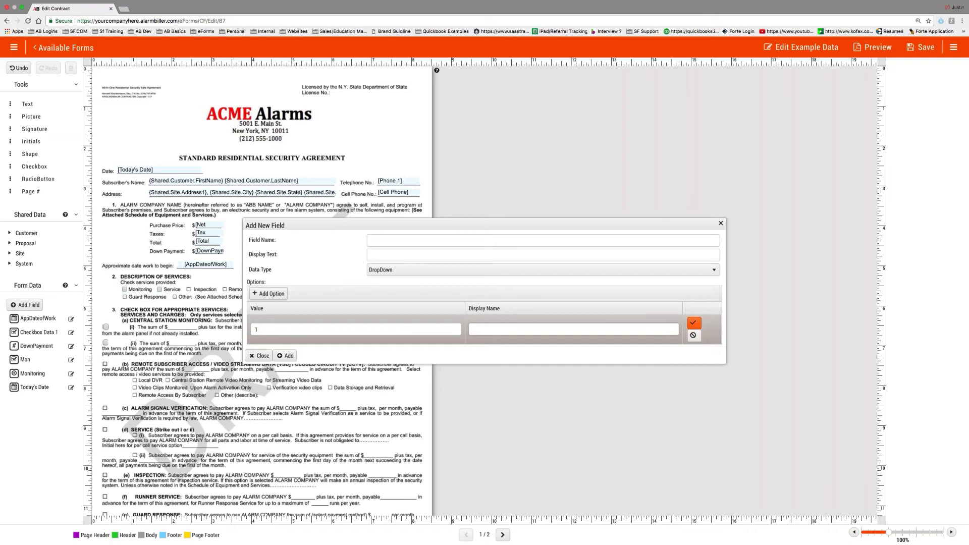
type("9")
left_click(693, 322)
- Add dropdown option 2 displayed as 49.99, and close the new field dialog without adding the field
left_click(268, 293)
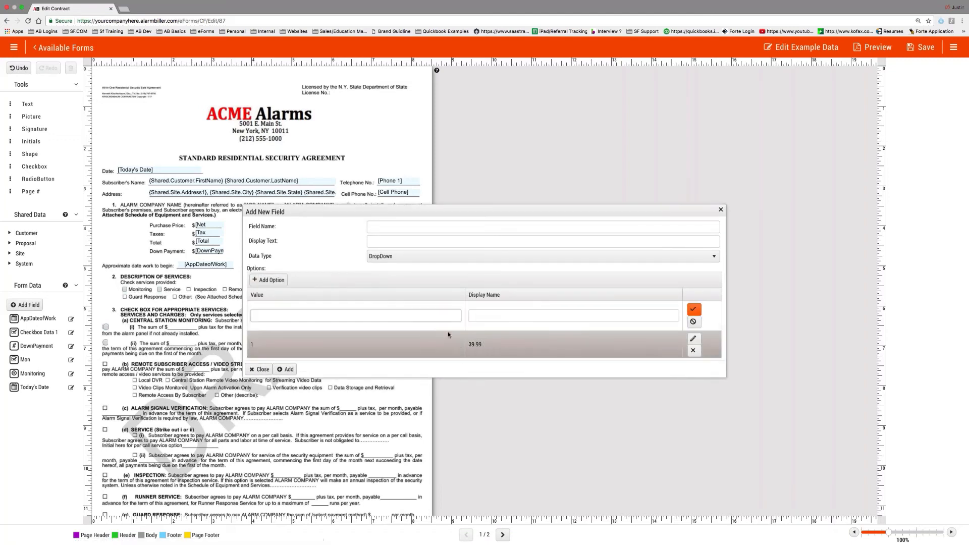
type("2")
key("Tab")
type("49.99")
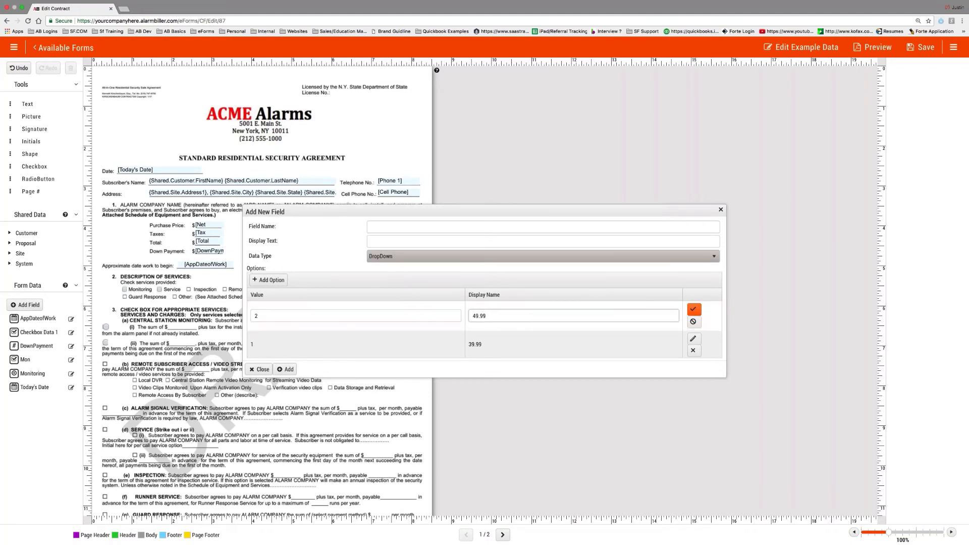
left_click(416, 257)
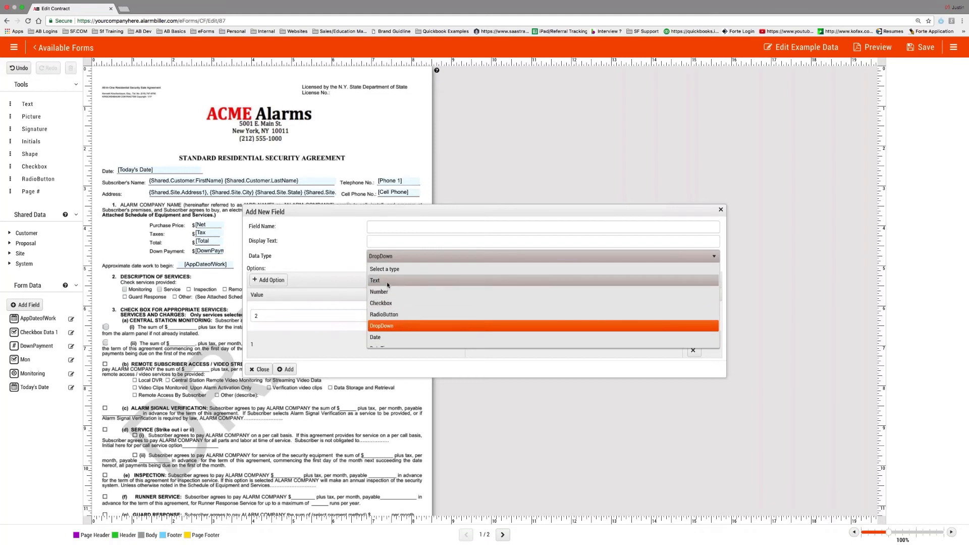
scroll(387, 287, "down", 1)
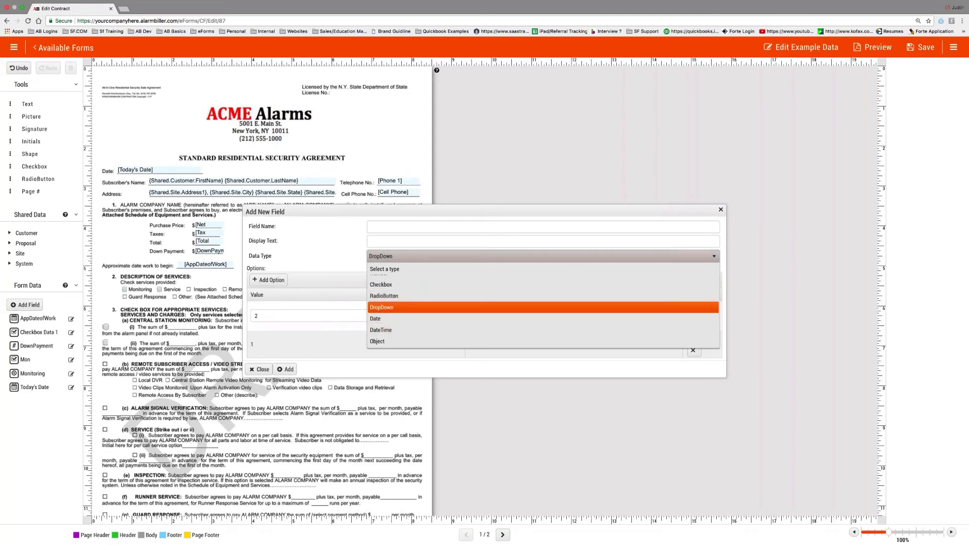
left_click(259, 369)
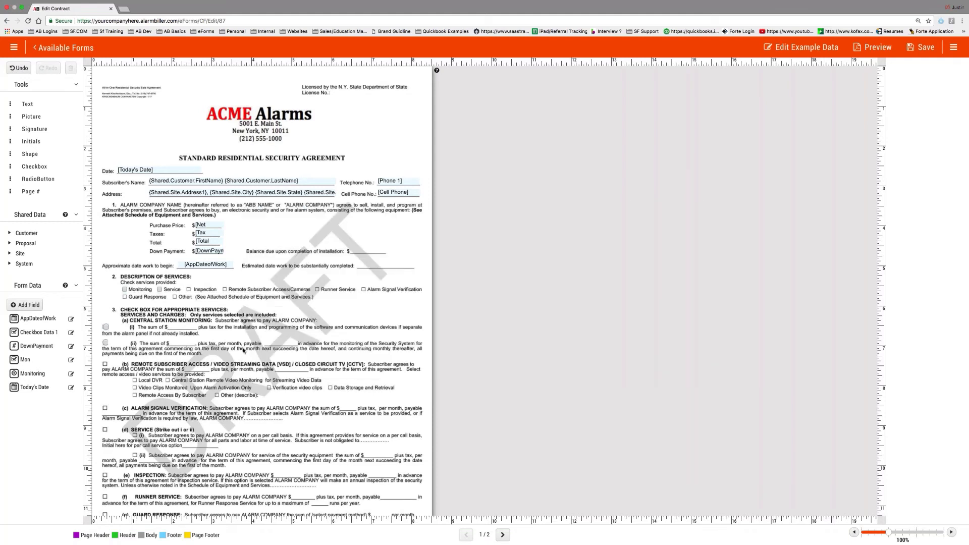
scroll(102, 404, "down", 5)
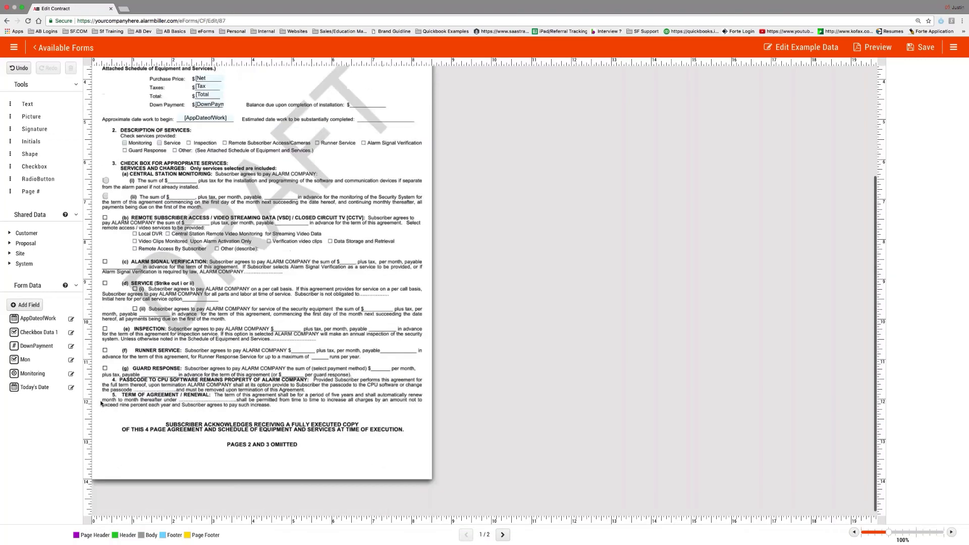
scroll(285, 365, "up", 5)
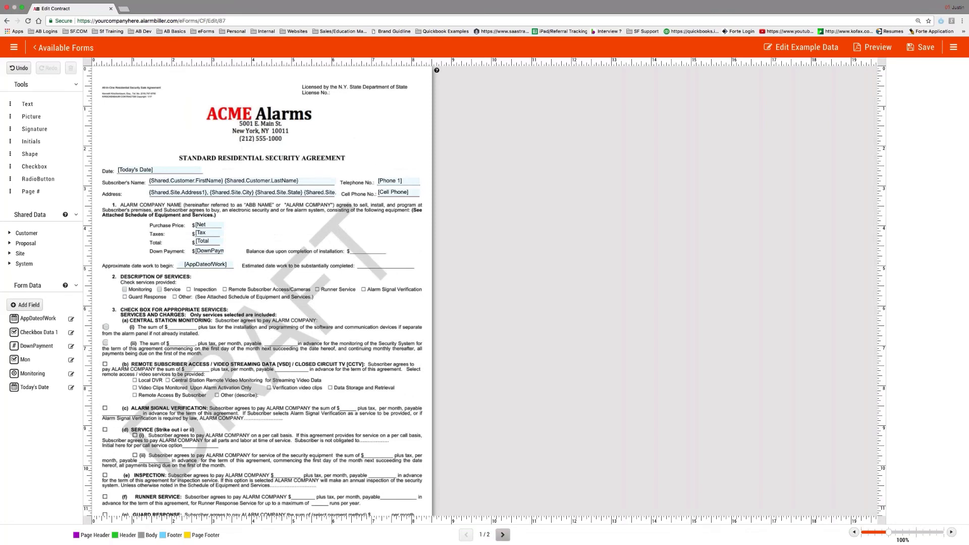
left_click(502, 535)
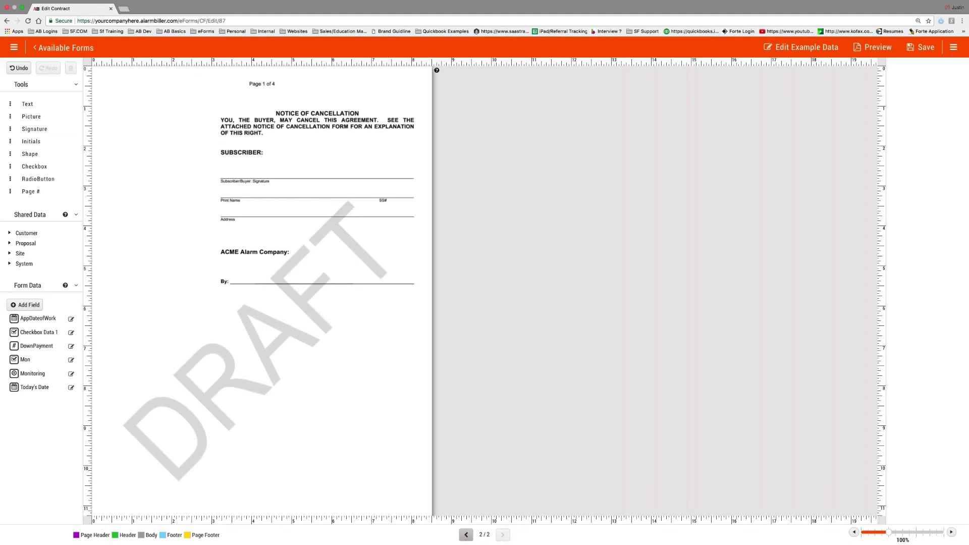
left_click(466, 535)
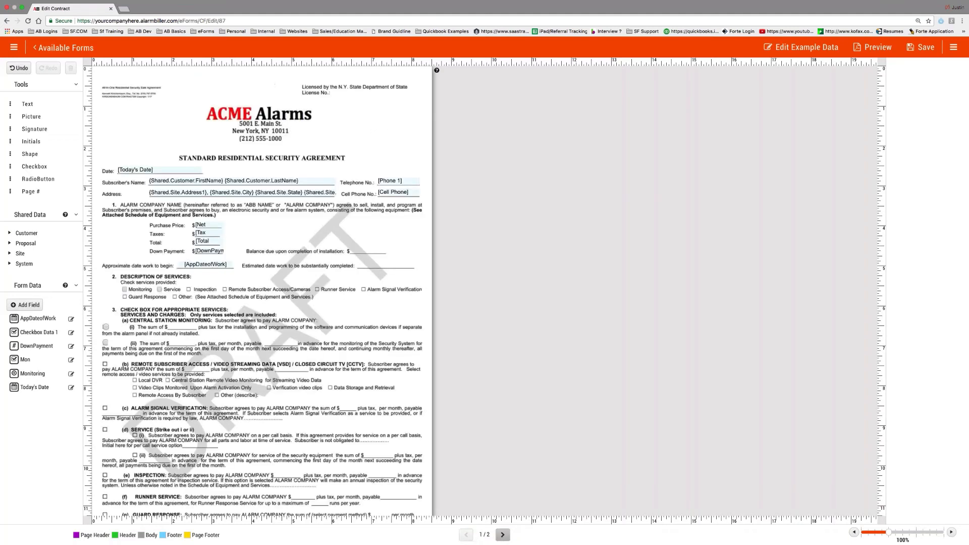
- Place a signature field without a label on page 2's Subscriber/Buyer Signature line and resize it to fit between SUBSCRIBER and the line
left_click(502, 535)
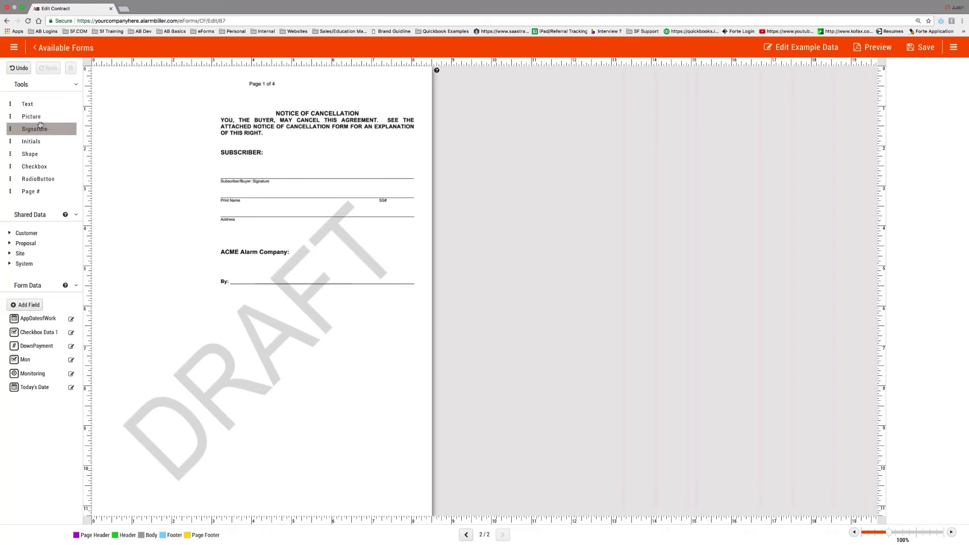
mouse_move(34, 129)
left_mouse_down()
mouse_move(331, 181)
mouse_move(331, 169)
mouse_move(262, 167)
mouse_move(267, 197)
mouse_move(264, 162)
mouse_move(264, 173)
left_mouse_up()
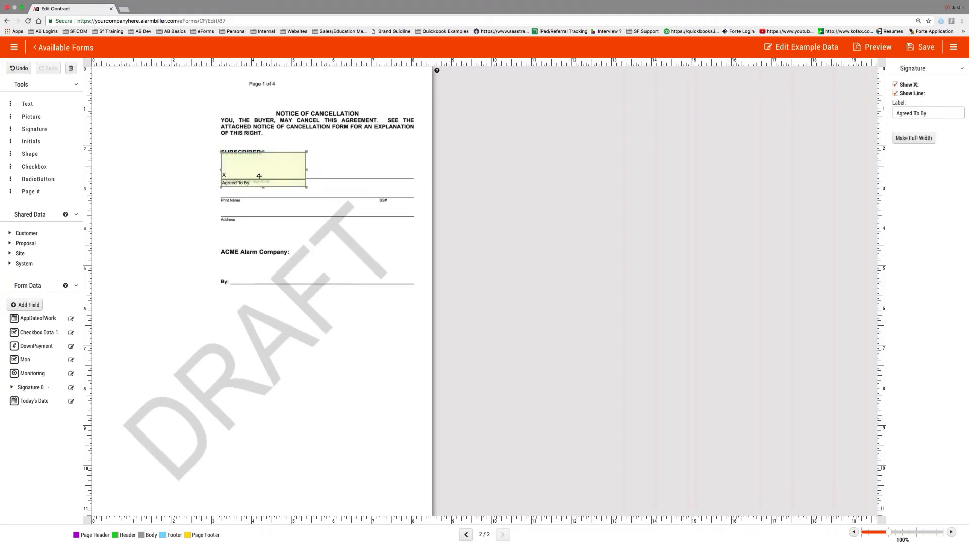
triple_click(911, 113)
key("BackSpace")
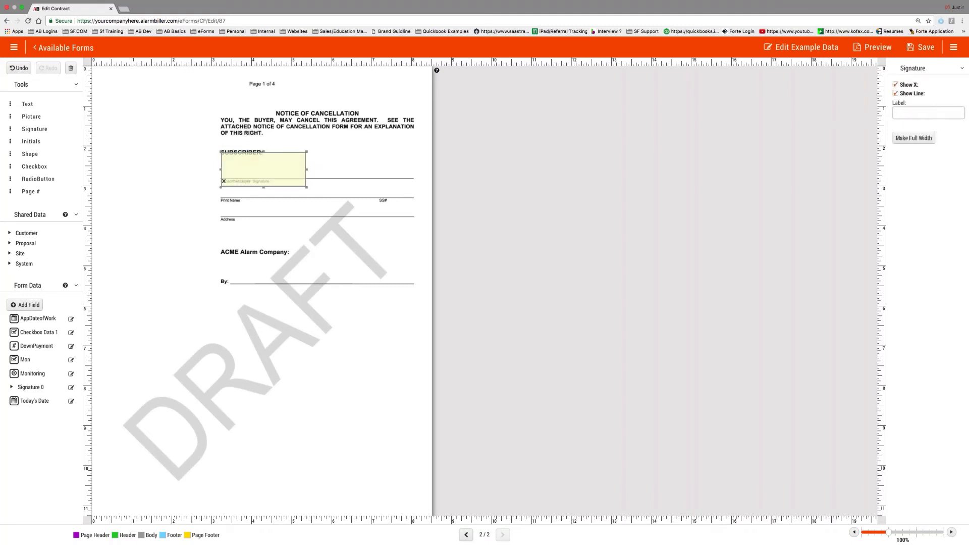
left_click_drag(264, 187, 263, 179)
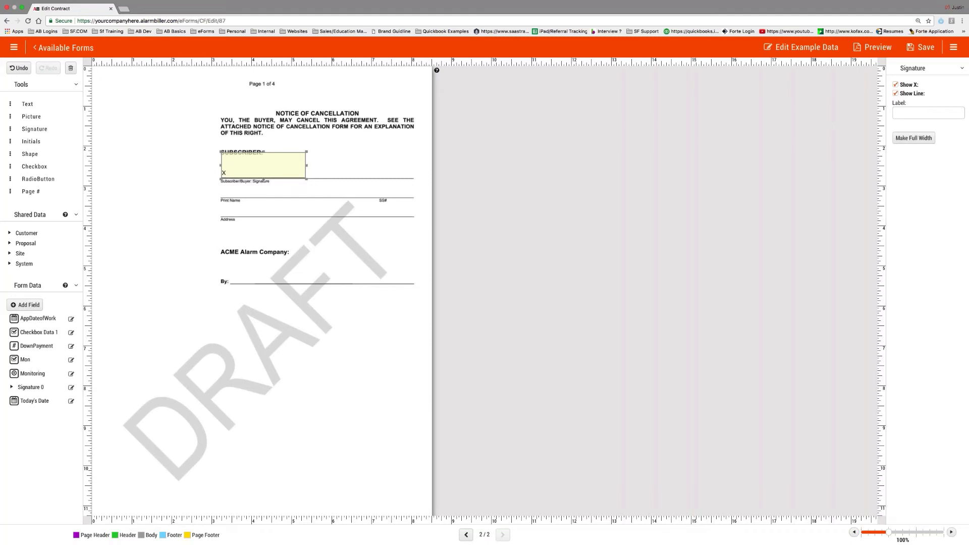
left_click_drag(307, 152, 375, 155)
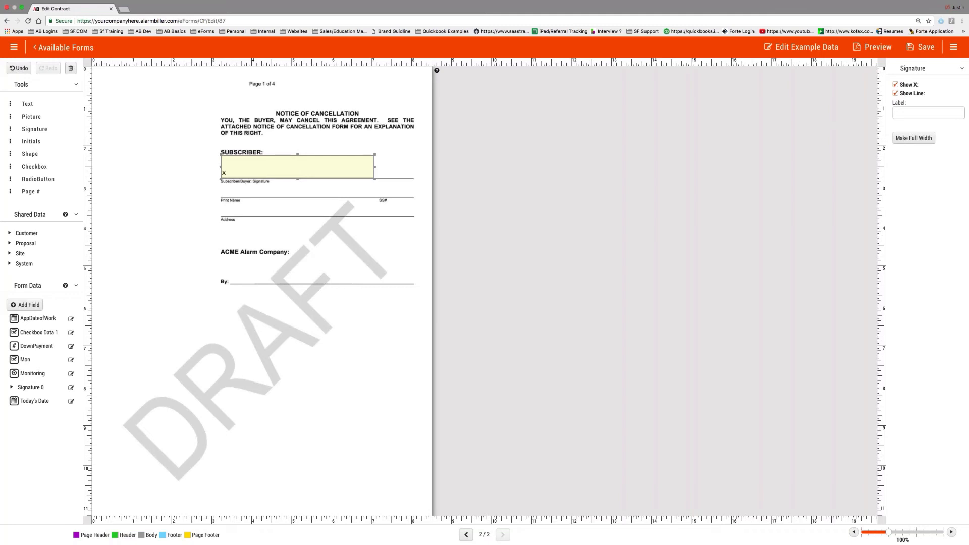
- Place the signature's IP Address field beside the SUBSCRIBER heading and its Name field on the Print Name line
left_click(12, 388)
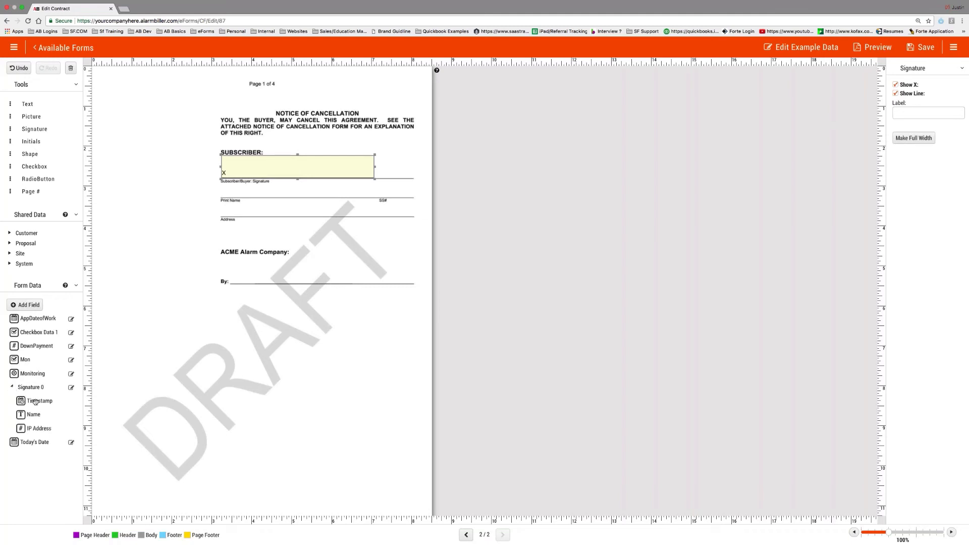
left_click_drag(33, 428, 373, 151)
left_click(308, 152)
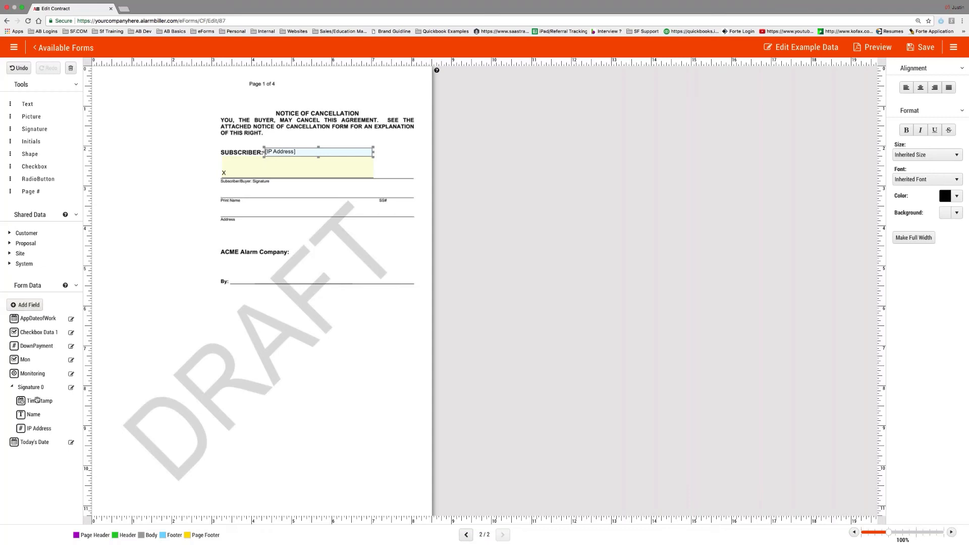
left_click_drag(33, 415, 358, 192)
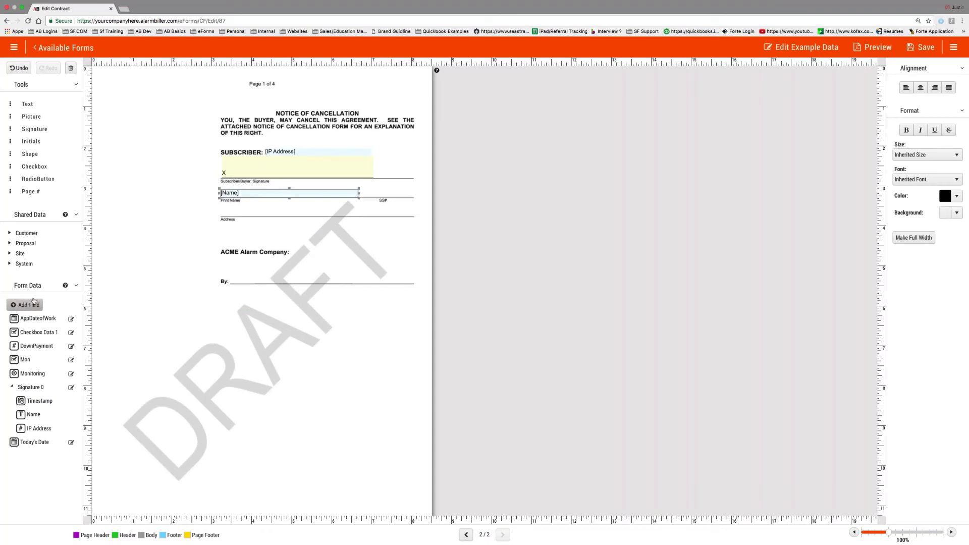
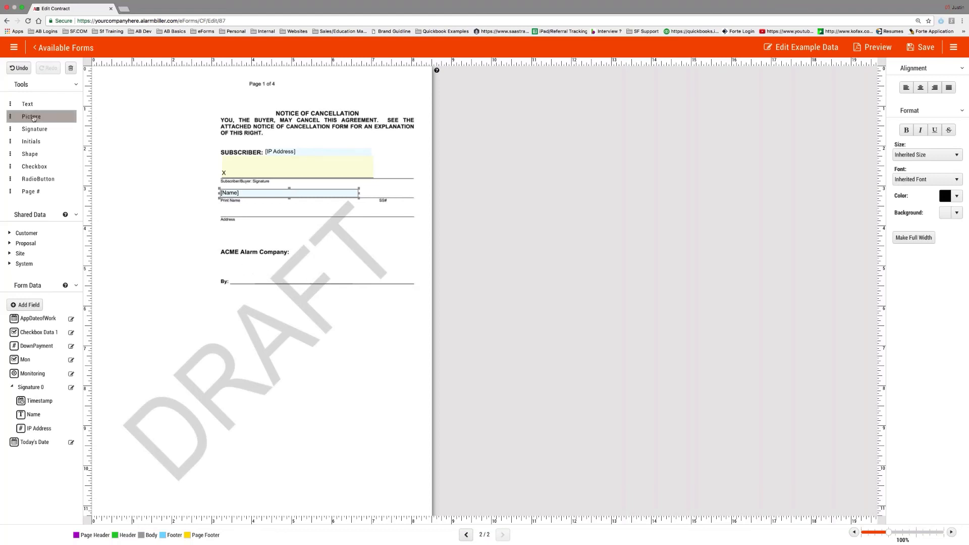
left_click_drag(32, 117, 253, 268)
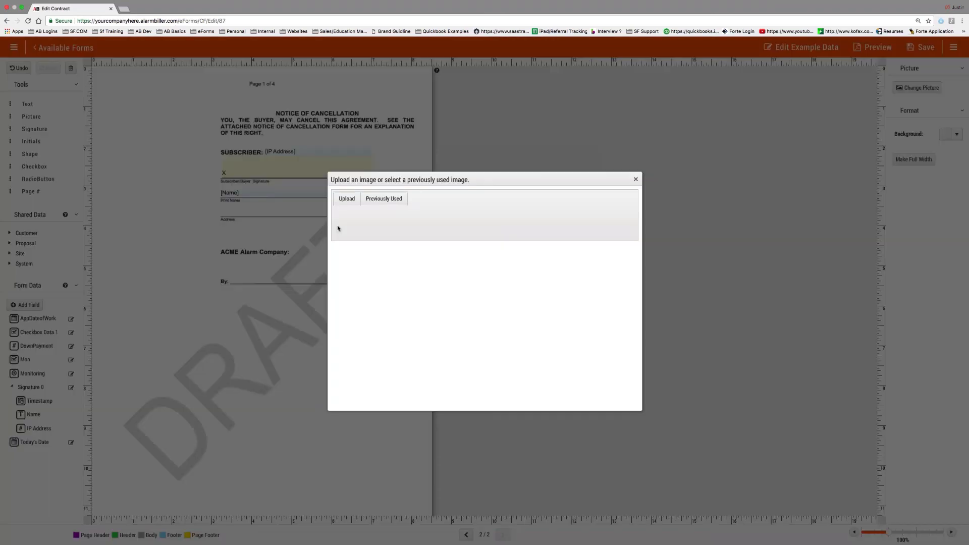
left_click(384, 200)
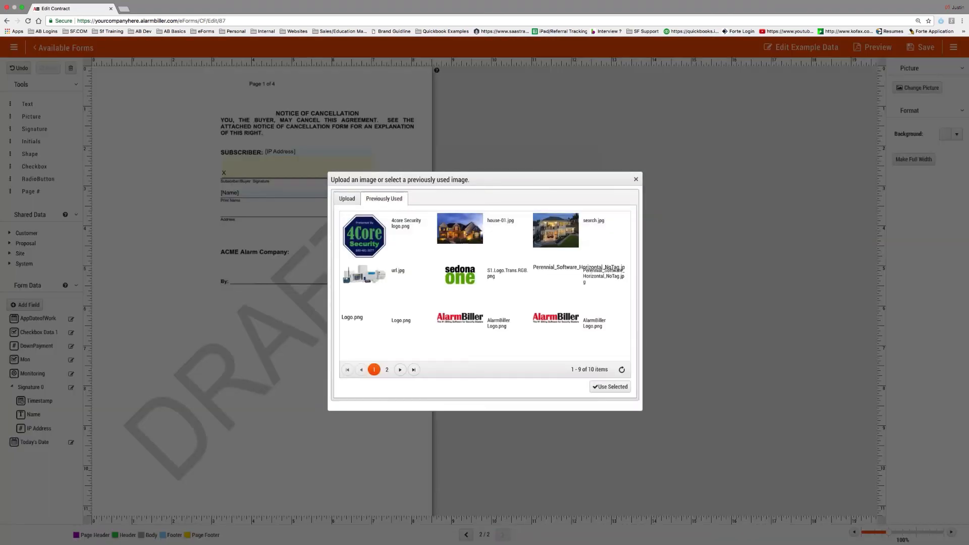
left_click(636, 179)
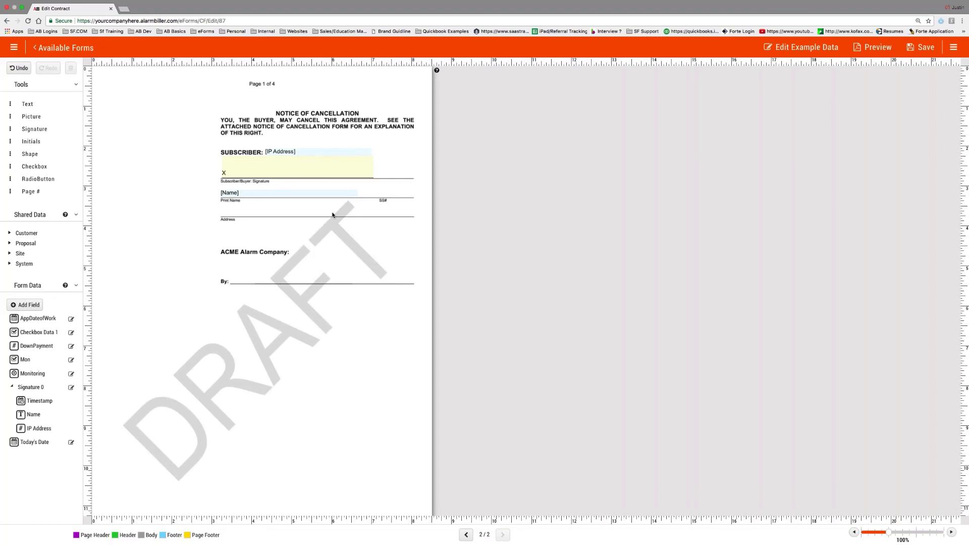
- Save the contract form and return to the list of available templates
left_click(924, 48)
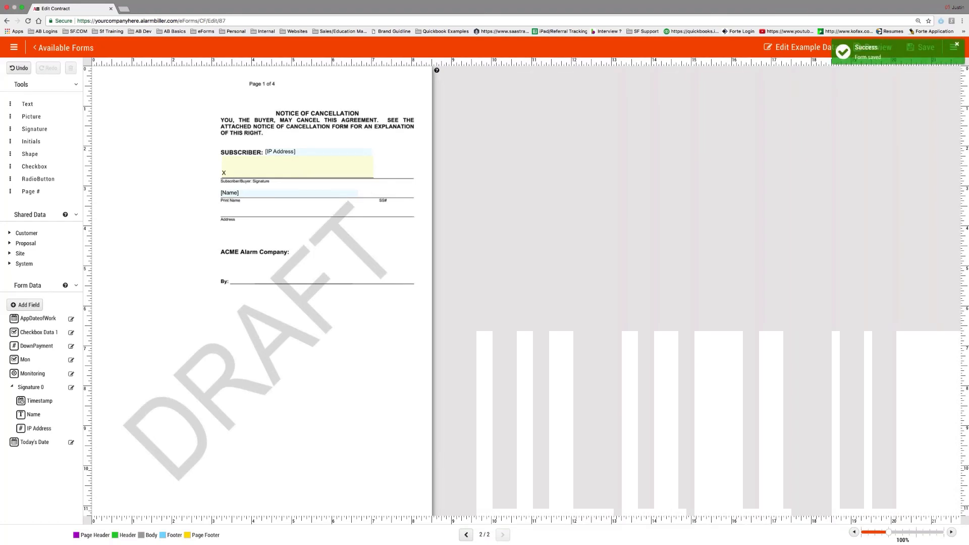
left_click(61, 49)
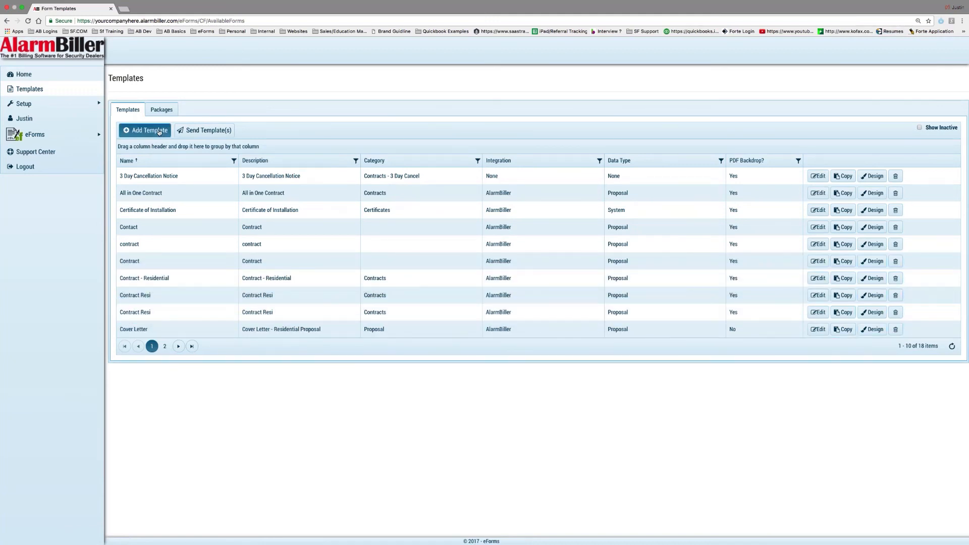
- Create a template with name and description Wysiwig, AlarmBiller integration and no PDF, and open it in the designer
left_click(159, 131)
left_click(445, 240)
type("Wy")
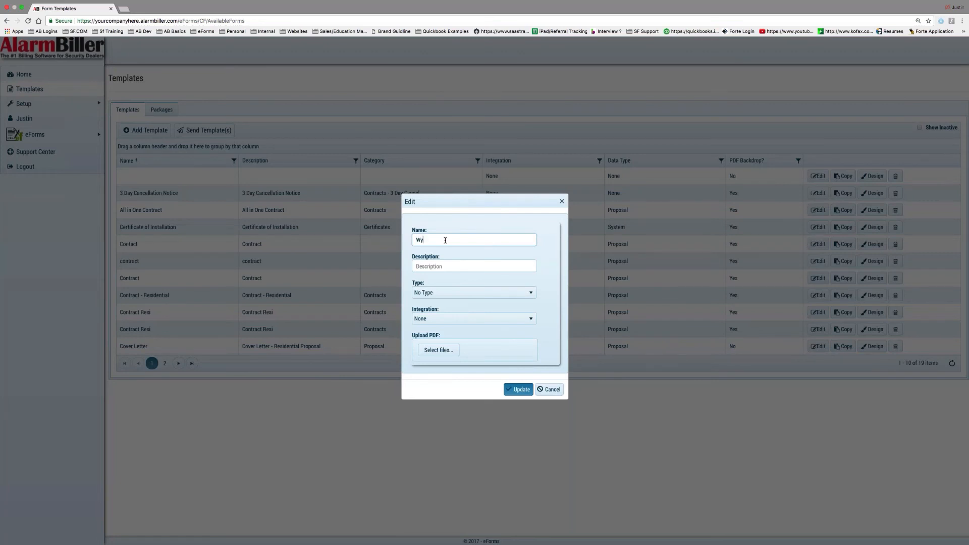
type("siwig")
left_click(449, 266)
type("Wysiwig")
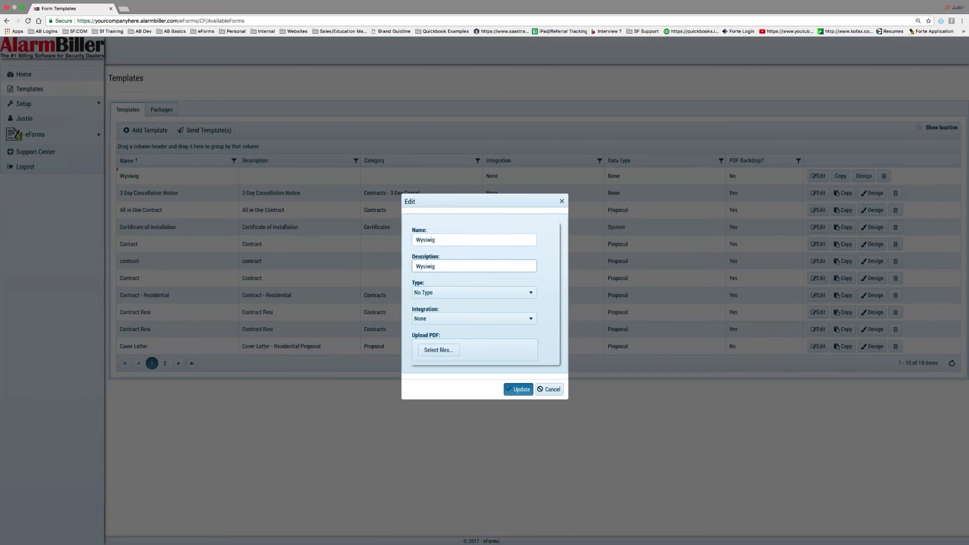
left_click(444, 318)
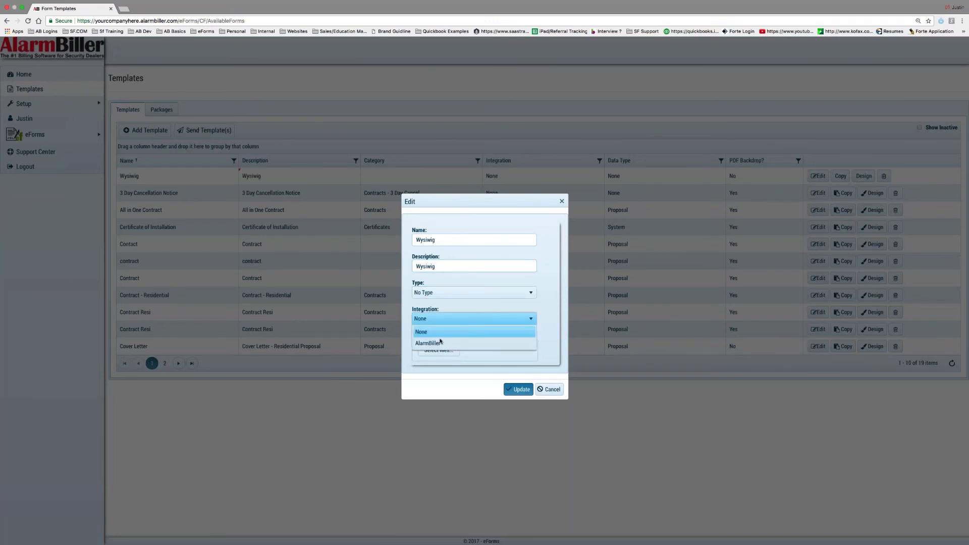
left_click(439, 342)
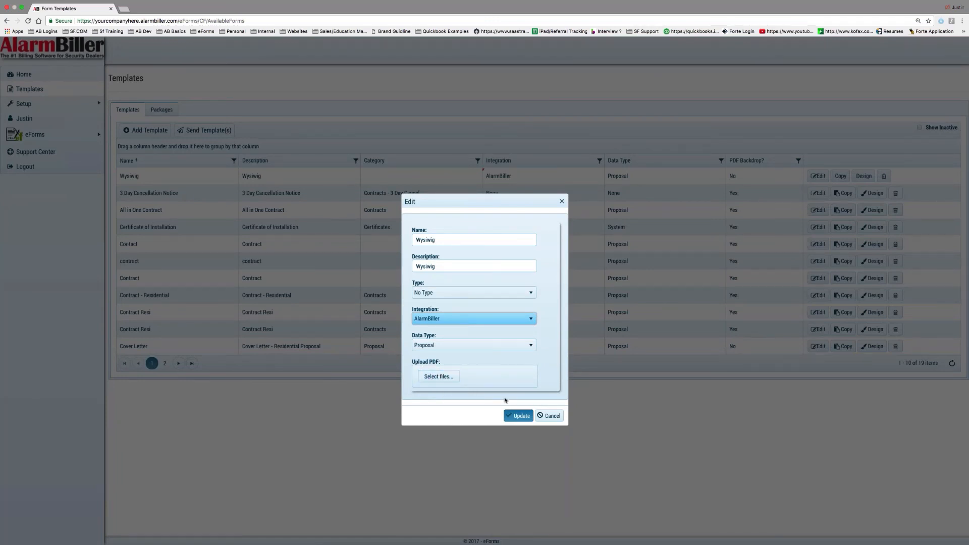
left_click(517, 417)
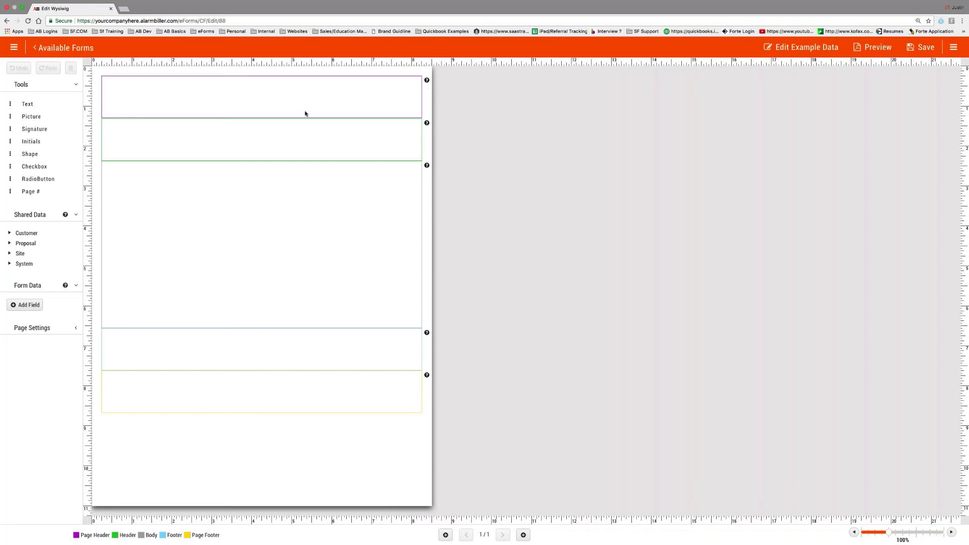
- Extend the page header section down to just above the 2-inch ruler mark and insert the previously used AlarmBiller Logo.png in it
left_click_drag(305, 117, 305, 143)
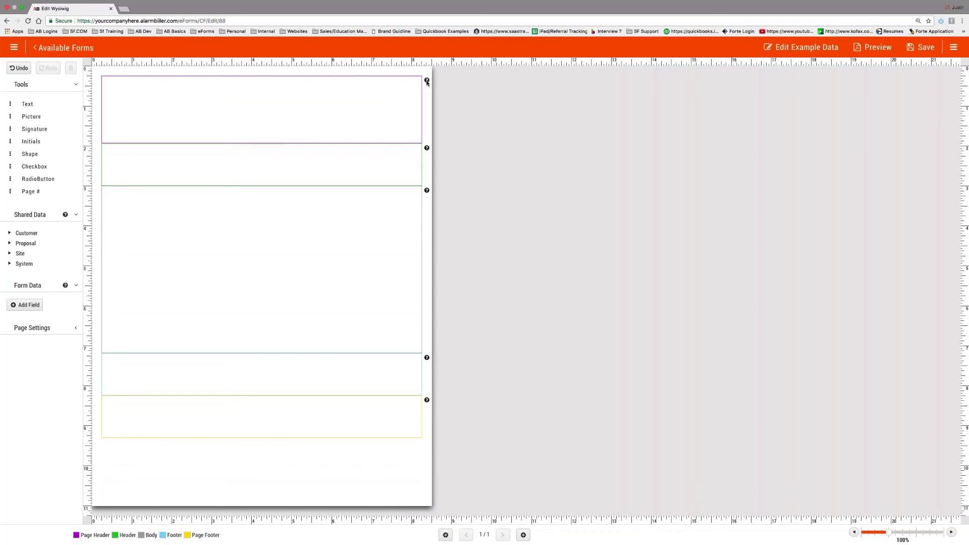
mouse_move(427, 83)
left_click_drag(30, 116, 142, 109)
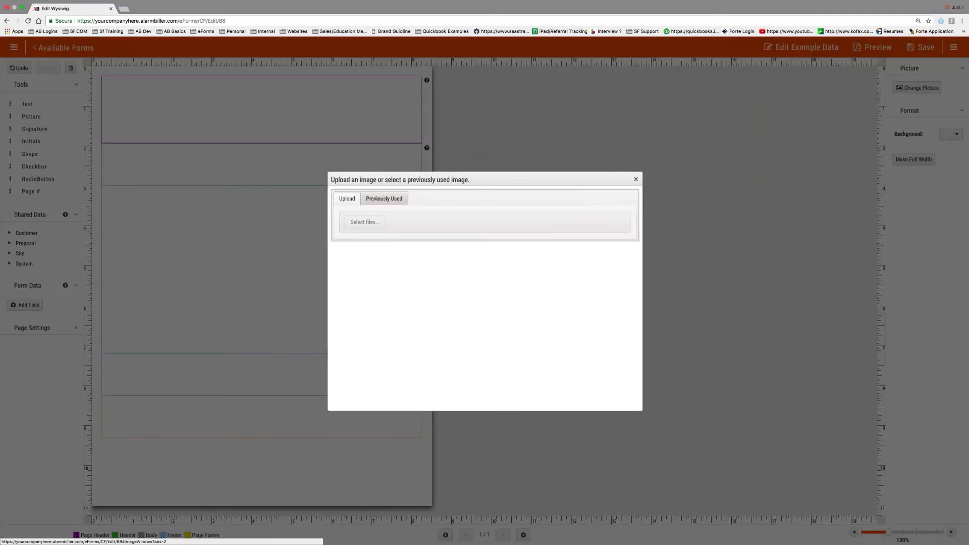
left_click(391, 198)
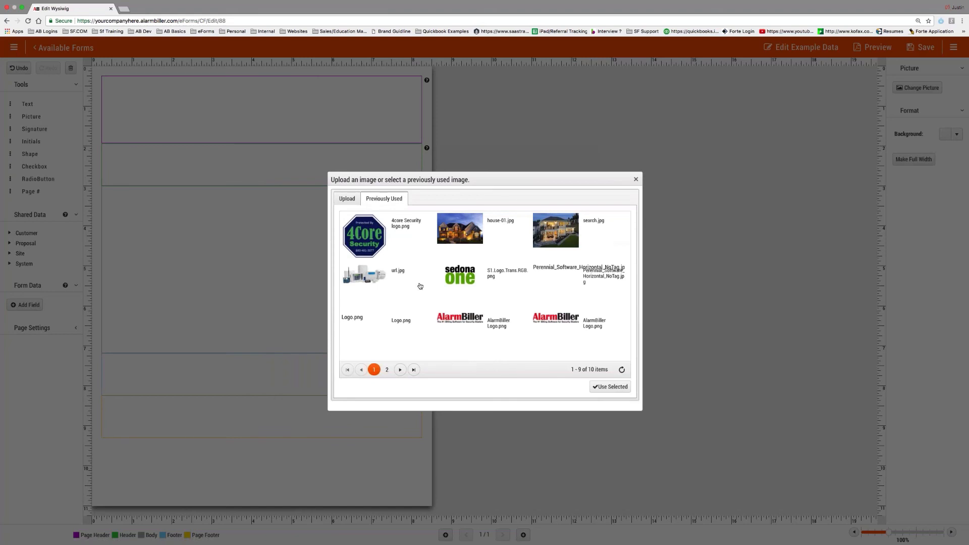
left_click(459, 330)
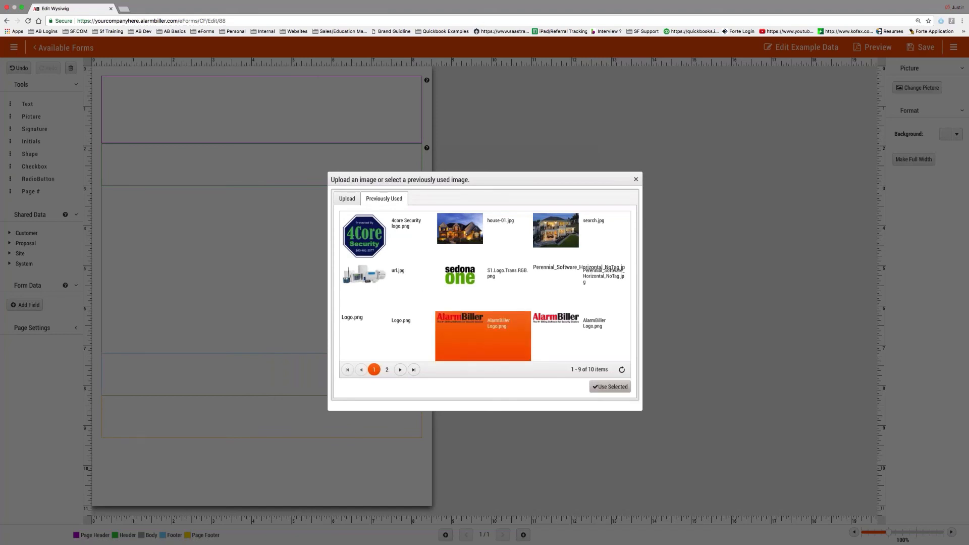
left_click(610, 387)
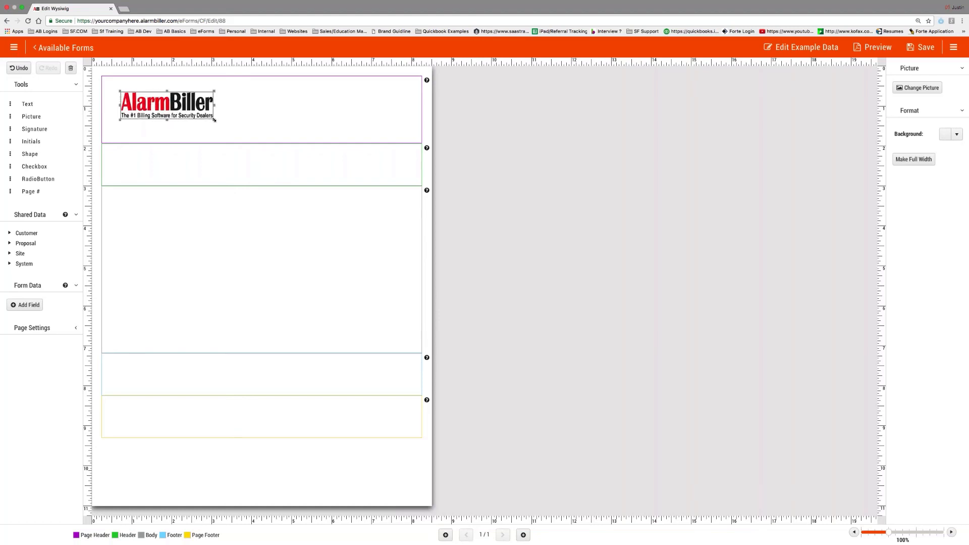
left_click_drag(34, 116, 255, 113)
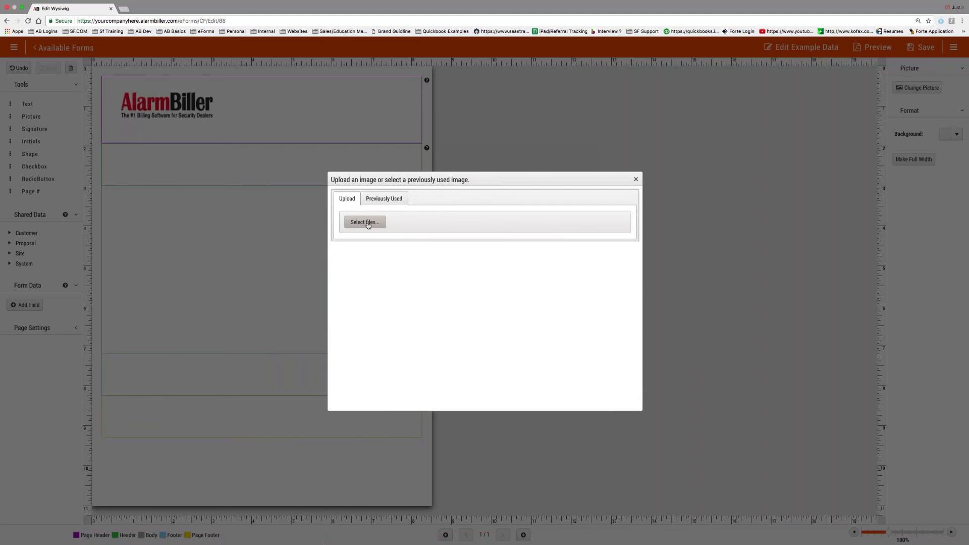
left_click(367, 224)
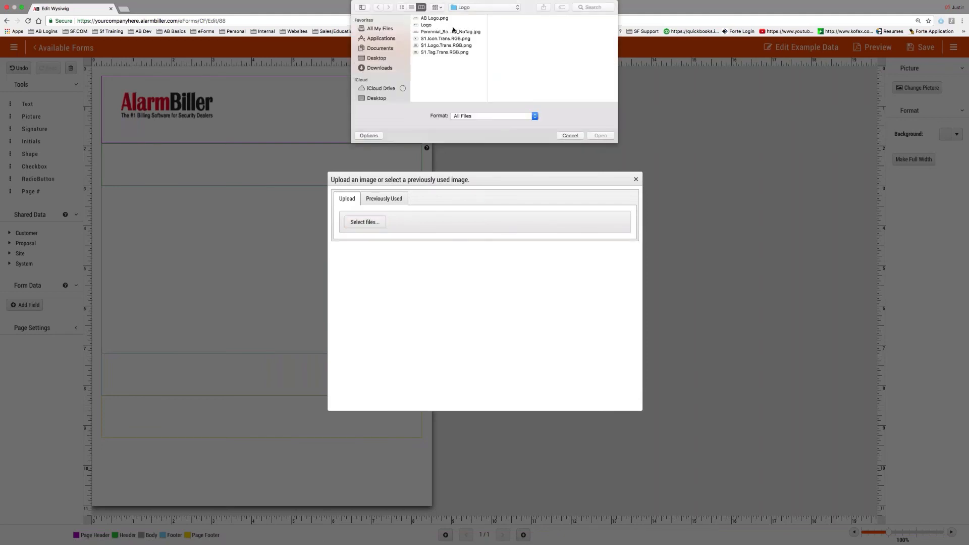
left_click(569, 135)
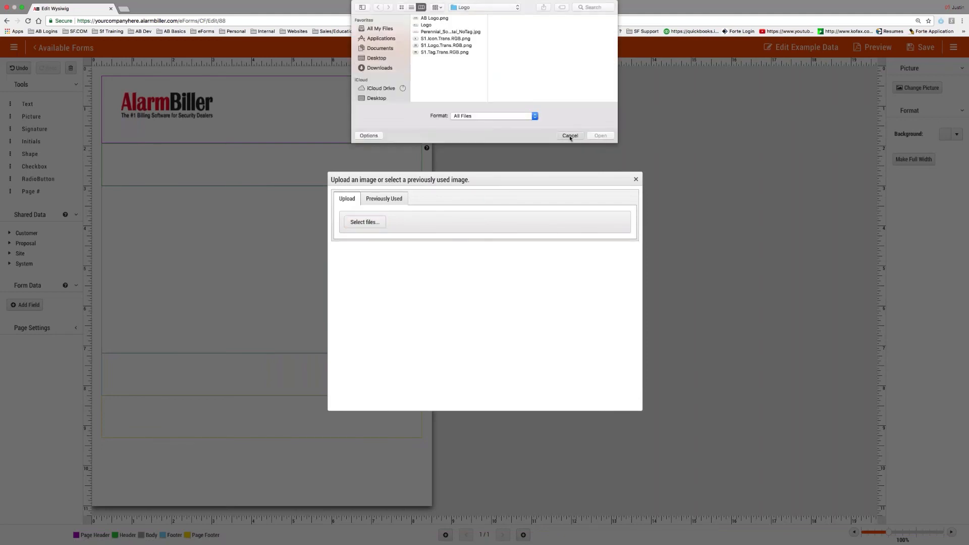
left_click(386, 202)
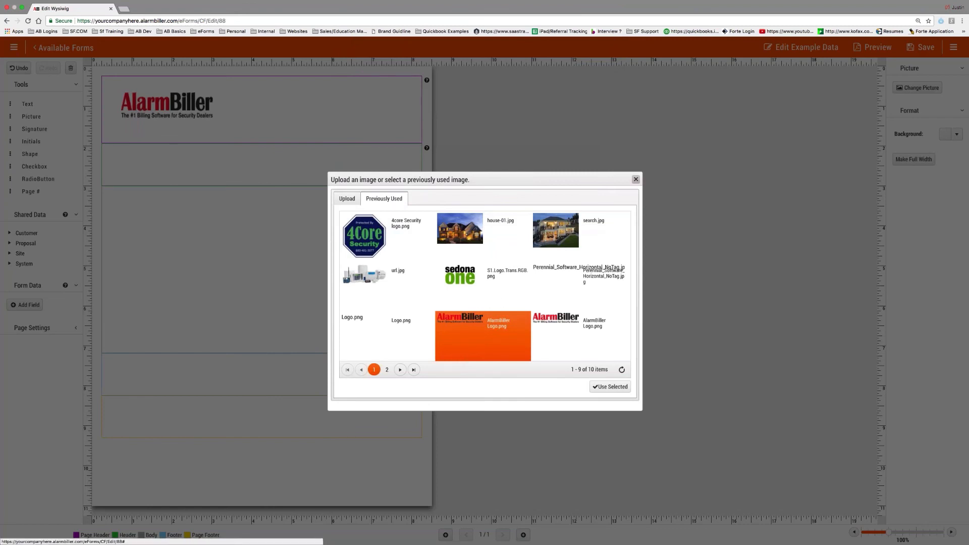
left_click(636, 179)
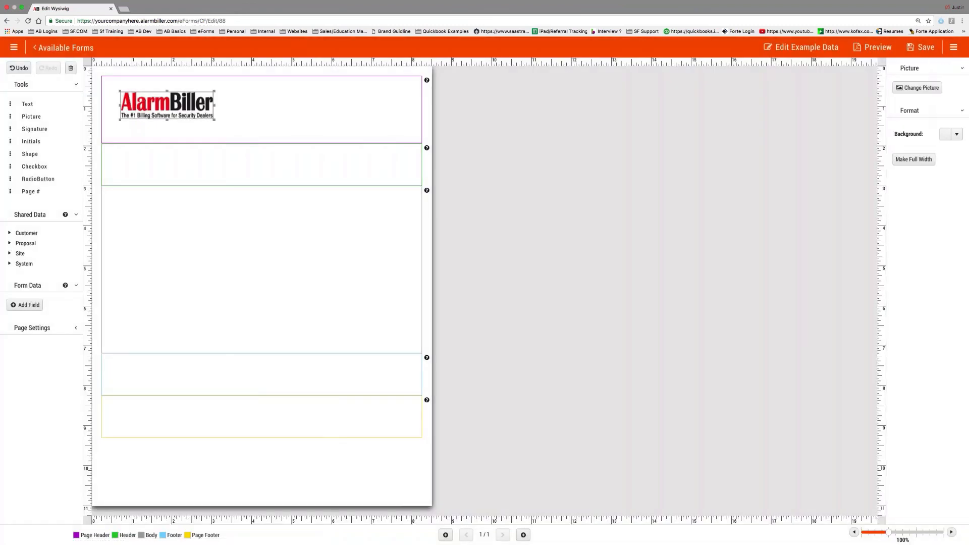
- Shrink the AlarmBiller logo slightly and pull the page header's lower edge up to about 1.8 inches
left_click_drag(214, 120, 177, 106)
mouse_move(221, 144)
left_mouse_down()
mouse_move(222, 126)
mouse_move(223, 141)
left_mouse_up()
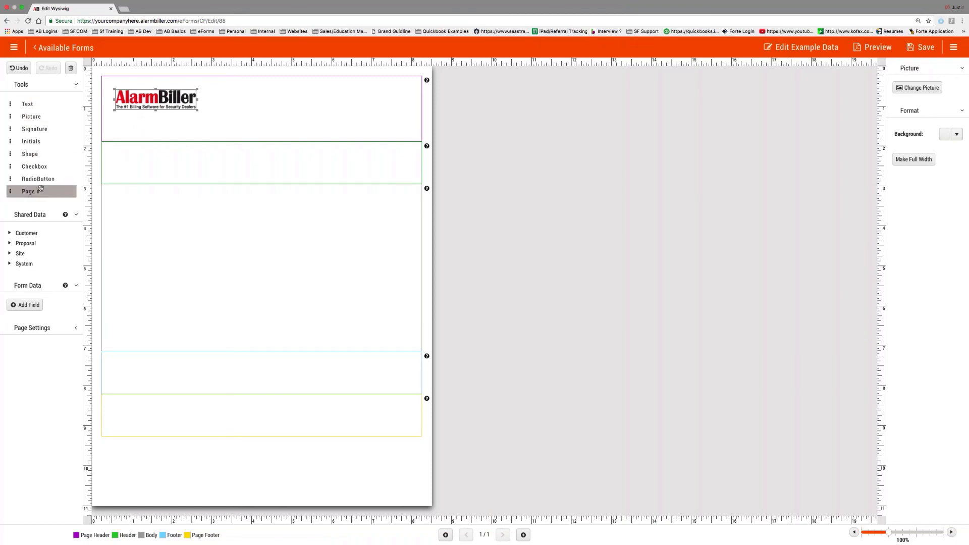
- Place a Page # field in the page header's upper-right corner and shorten the page header to about the 1.5-inch mark
left_click_drag(30, 191, 407, 81)
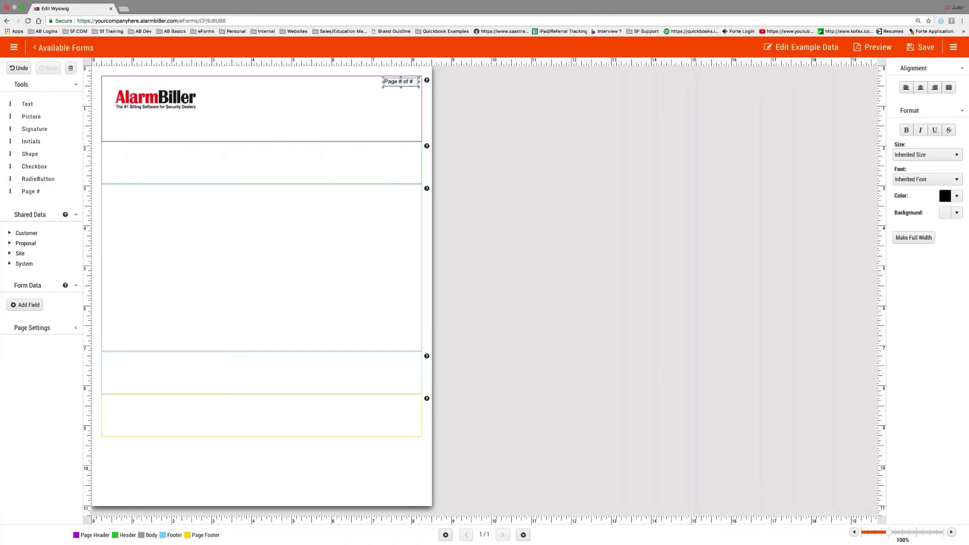
left_click_drag(375, 142, 331, 129)
- Add a text block to the right half of the page header and replace its placeholder with Estimate
left_click_drag(27, 103, 339, 104)
left_click(904, 88)
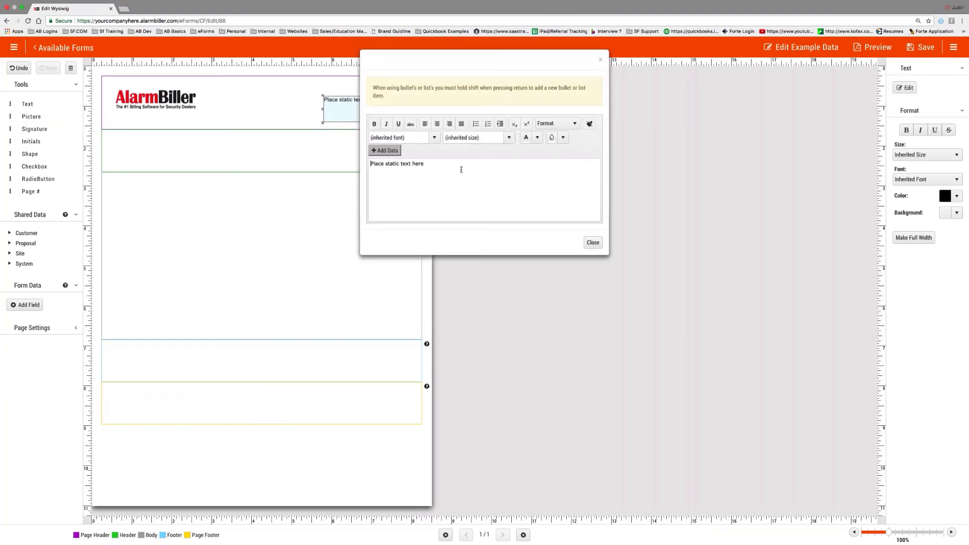
triple_click(461, 170)
type("Estimate")
- Format the Estimate text in Times New Roman at 24pt and shift its block further right, under the page number
key("super+a")
left_click(429, 137)
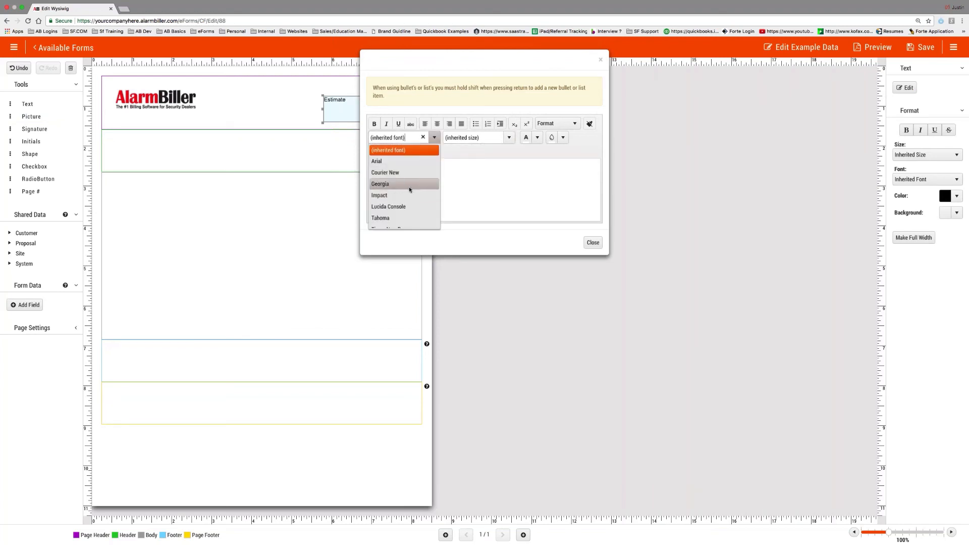
scroll(404, 191, "down", 3)
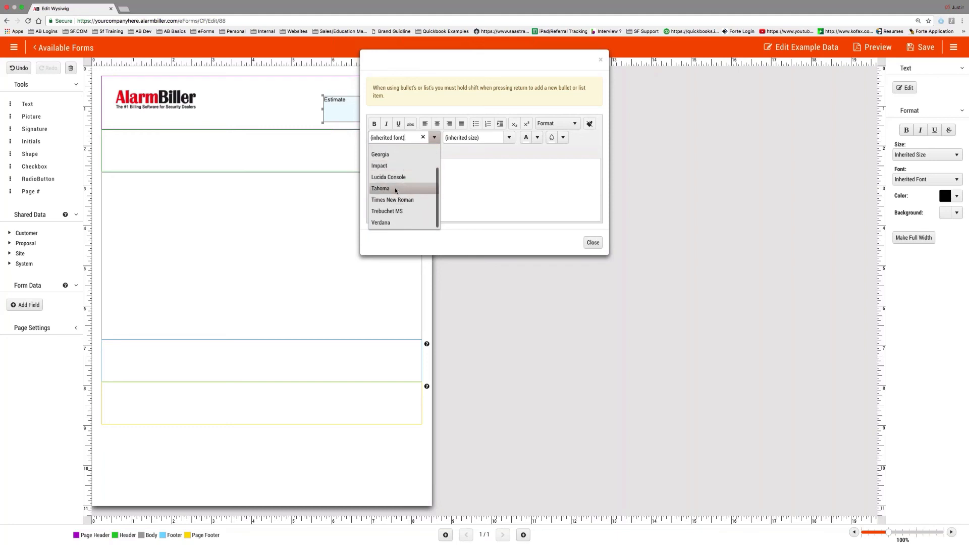
scroll(396, 190, "up", 1)
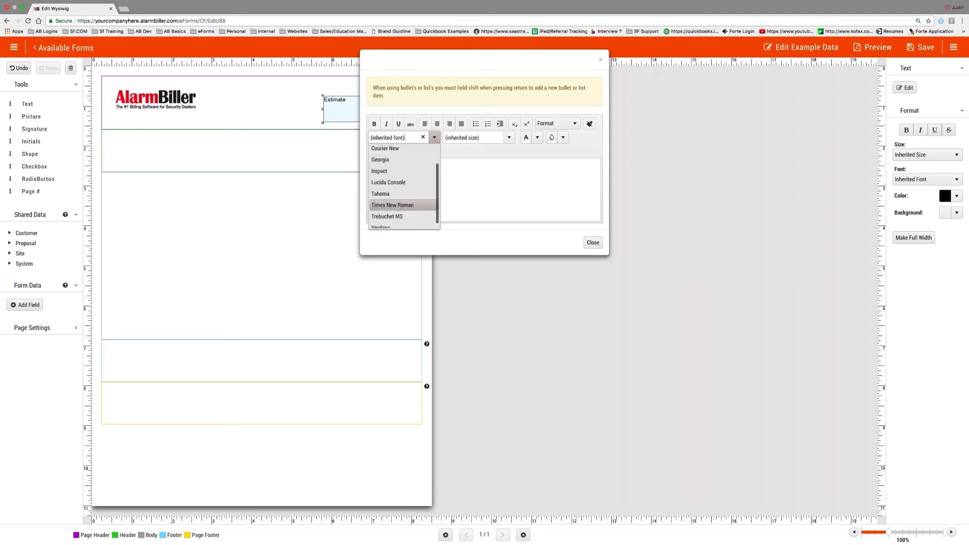
left_click(399, 205)
left_click(509, 137)
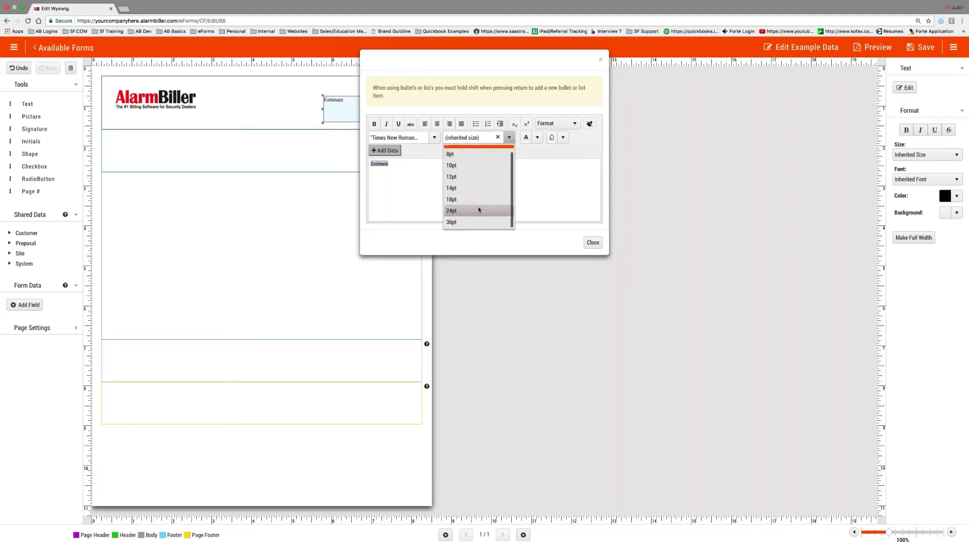
left_click(479, 210)
left_click(592, 242)
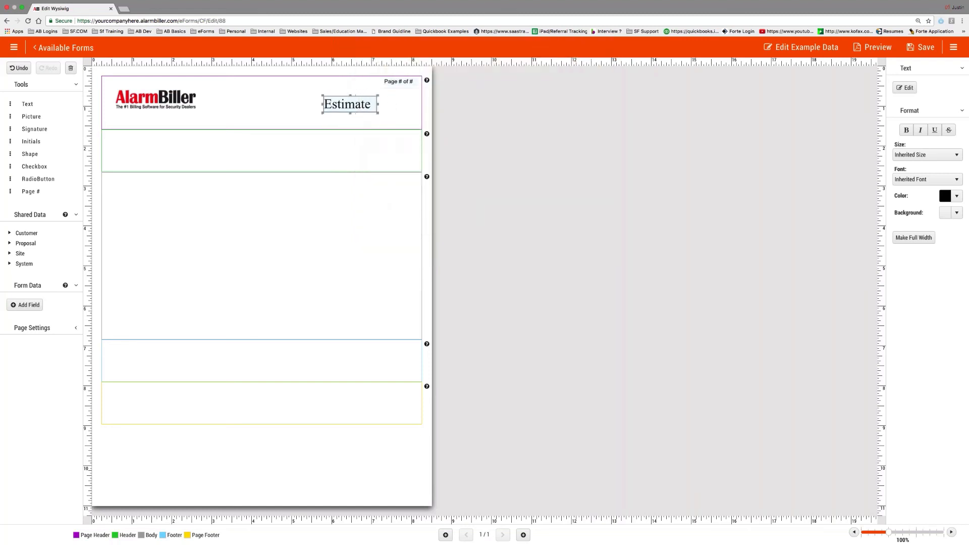
left_click_drag(365, 103, 383, 102)
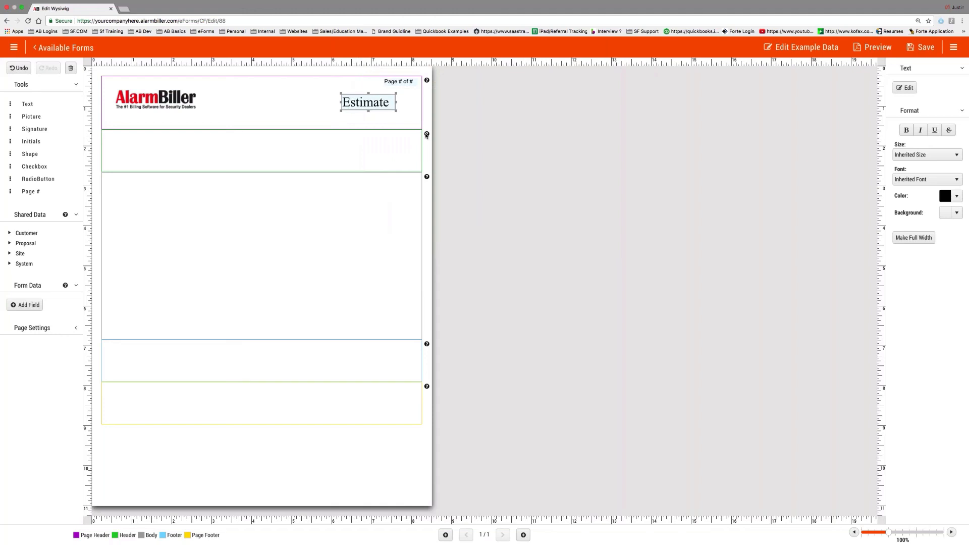
- Insert the Proposal Charges table in the body section and nudge it slightly upward
mouse_move(426, 135)
left_click(10, 242)
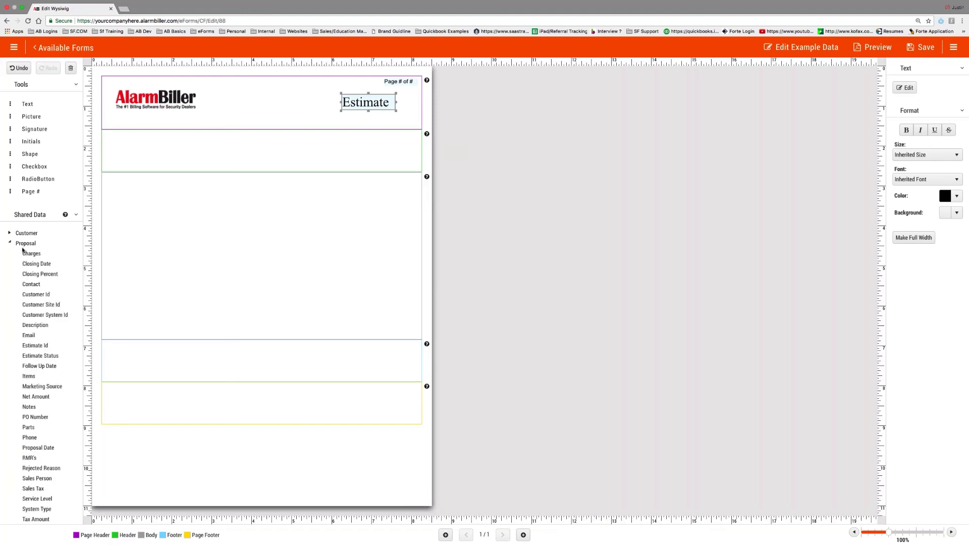
left_click_drag(25, 254, 247, 217)
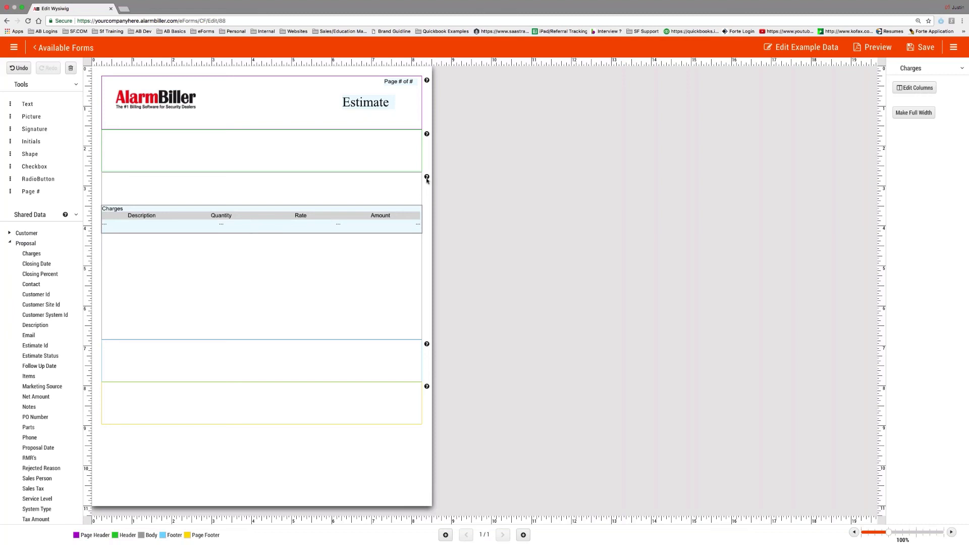
left_click_drag(256, 228, 256, 223)
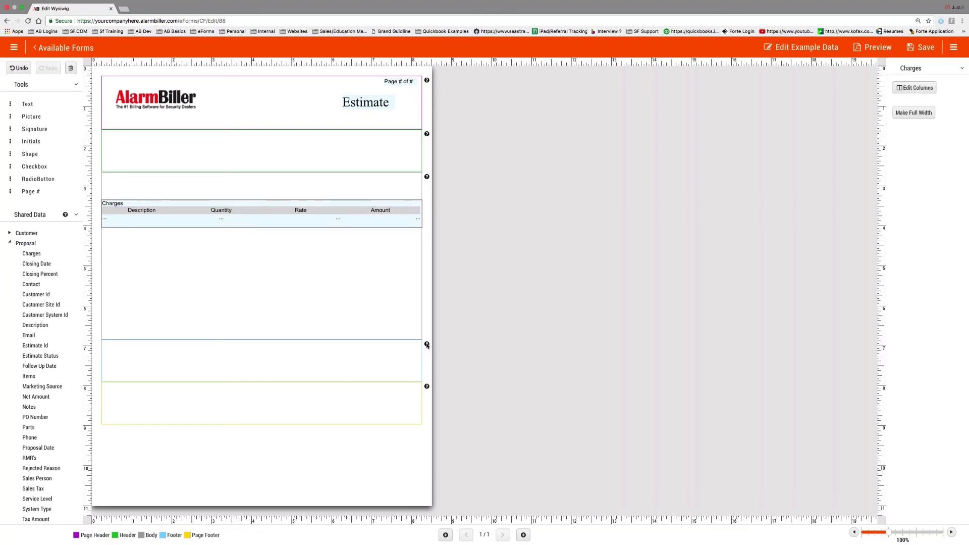
- Extend the footer section down to about 8.4 inches and place a signature field at its left side
mouse_move(427, 345)
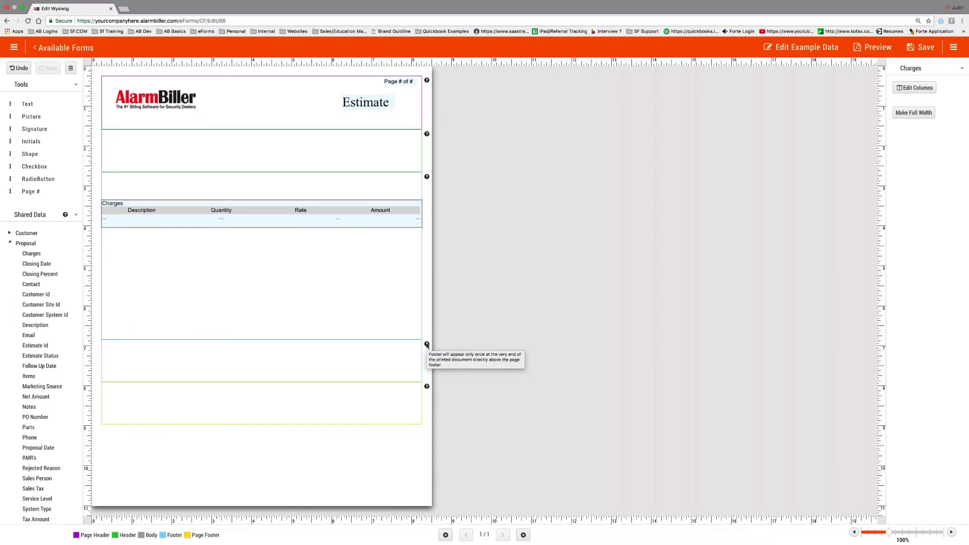
left_click_drag(312, 382, 305, 404)
mouse_move(38, 129)
left_mouse_down()
mouse_move(157, 356)
mouse_move(148, 364)
left_mouse_up()
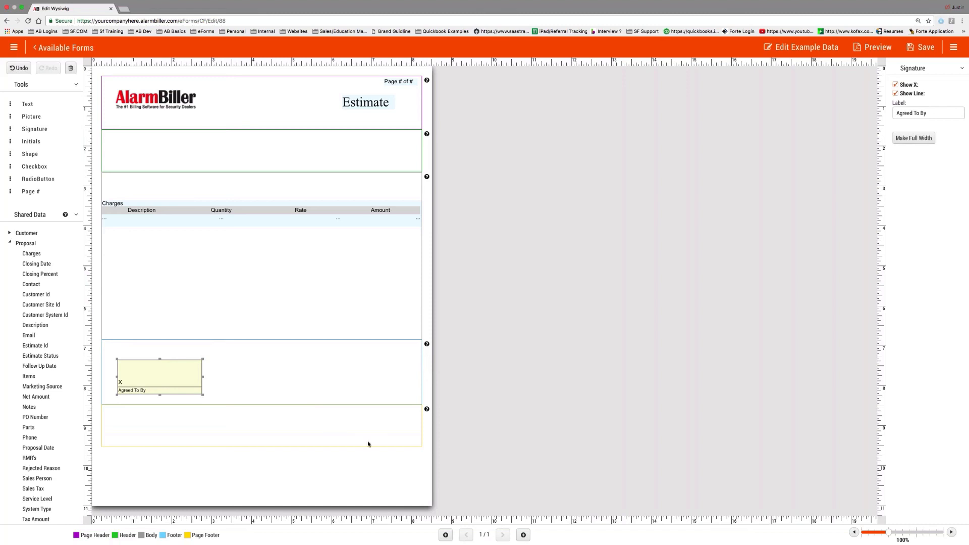
- Extend the page footer section down to just below the 10-inch ruler mark
left_click_drag(367, 446, 361, 498)
left_click_drag(336, 497, 334, 478)
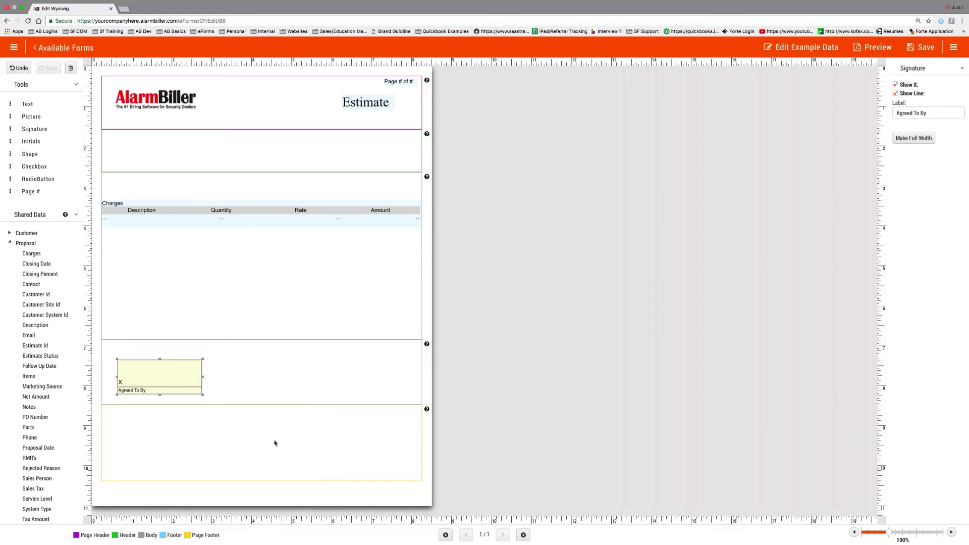
- Set the page size to Legal (8.5" x 14") and return it to Letter (8.5" x 11")
scroll(374, 435, "down", 1)
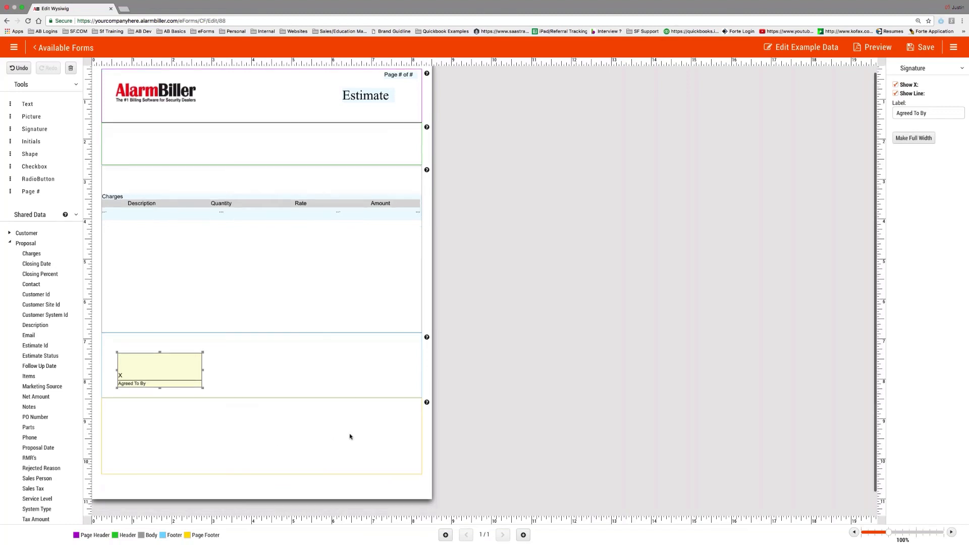
scroll(351, 436, "down", 3)
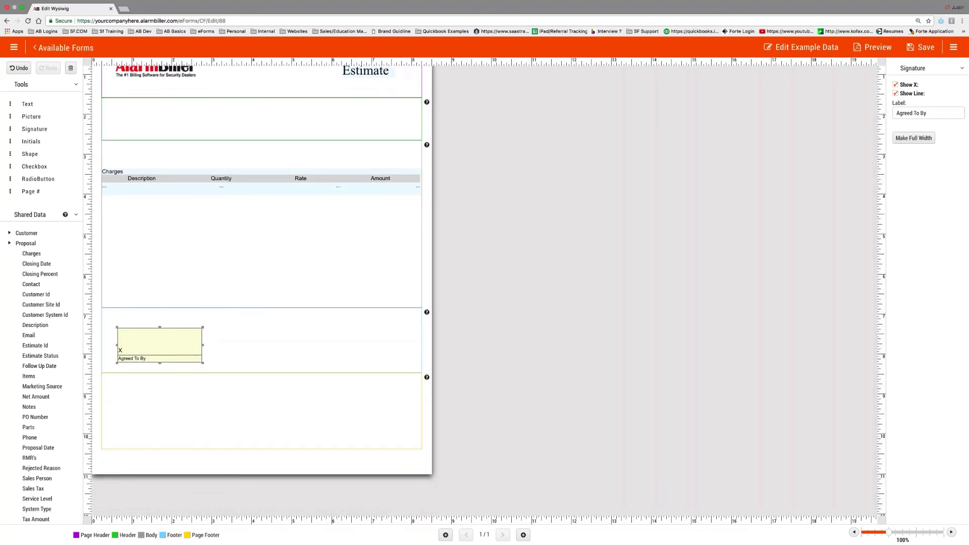
left_click(75, 344)
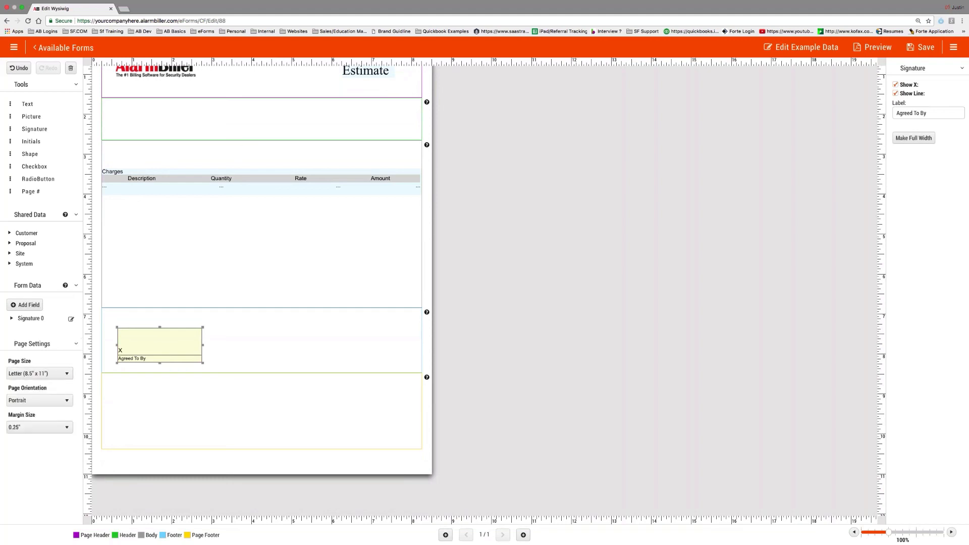
left_click(35, 376)
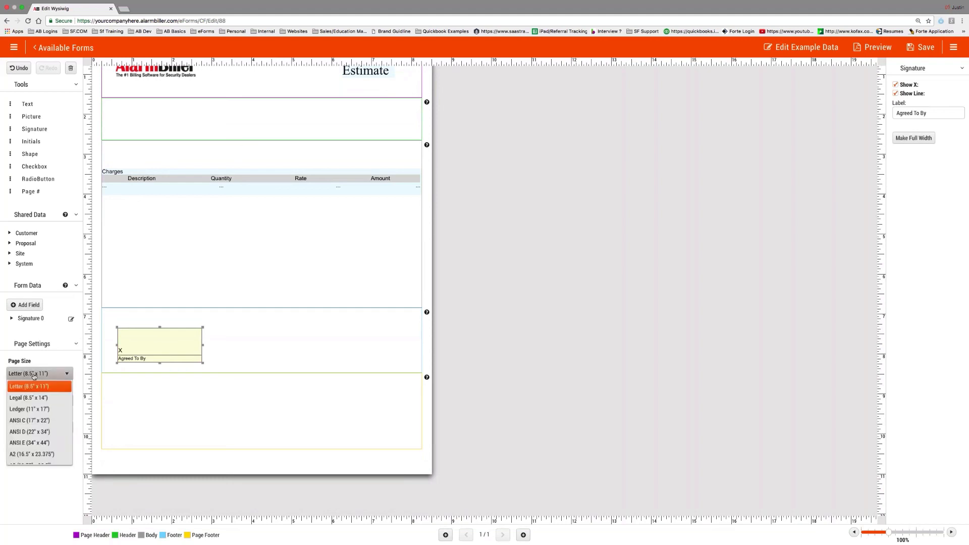
left_click(37, 398)
scroll(188, 476, "down", 3)
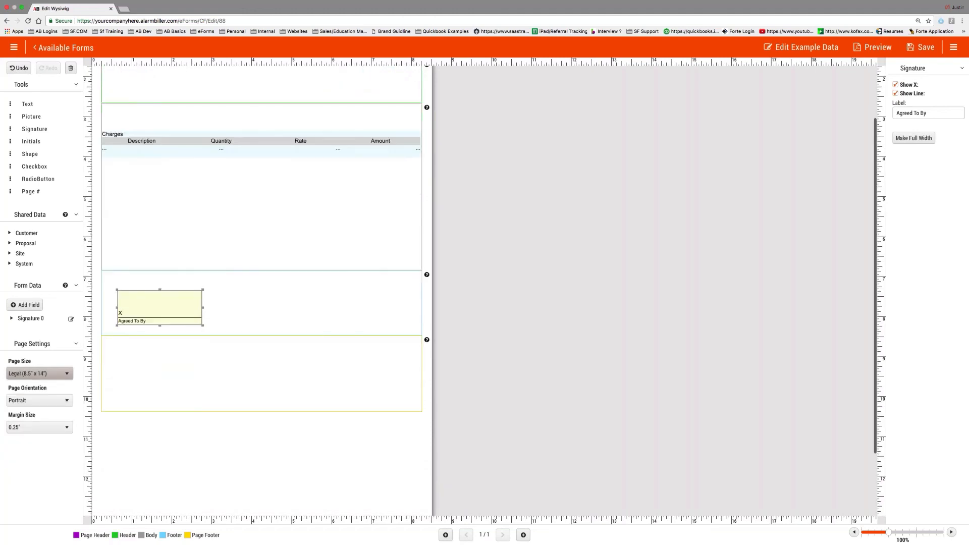
left_click(41, 373)
left_click(34, 387)
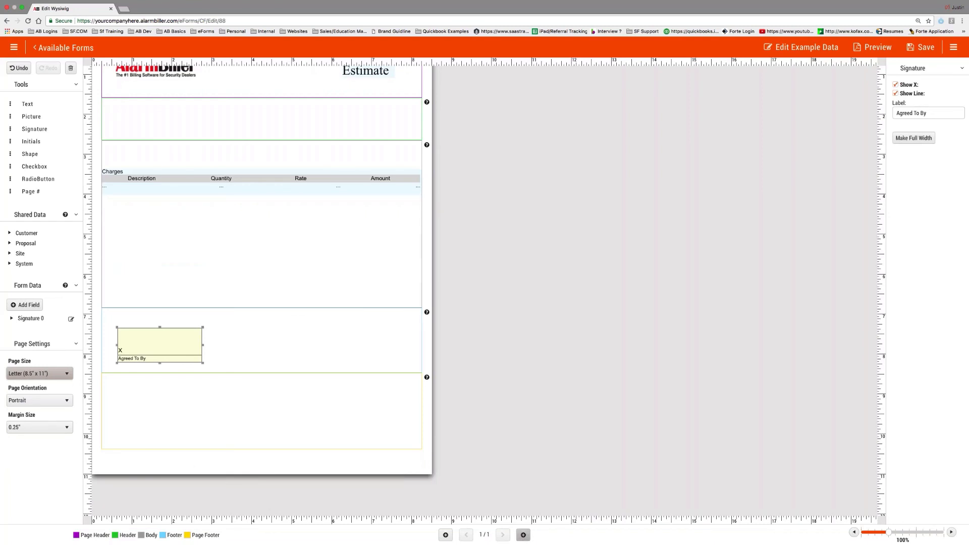
- Add a second detail section after the first, compare the two pages, and delete the first detail section
left_click(524, 537)
scroll(341, 437, "up", 2)
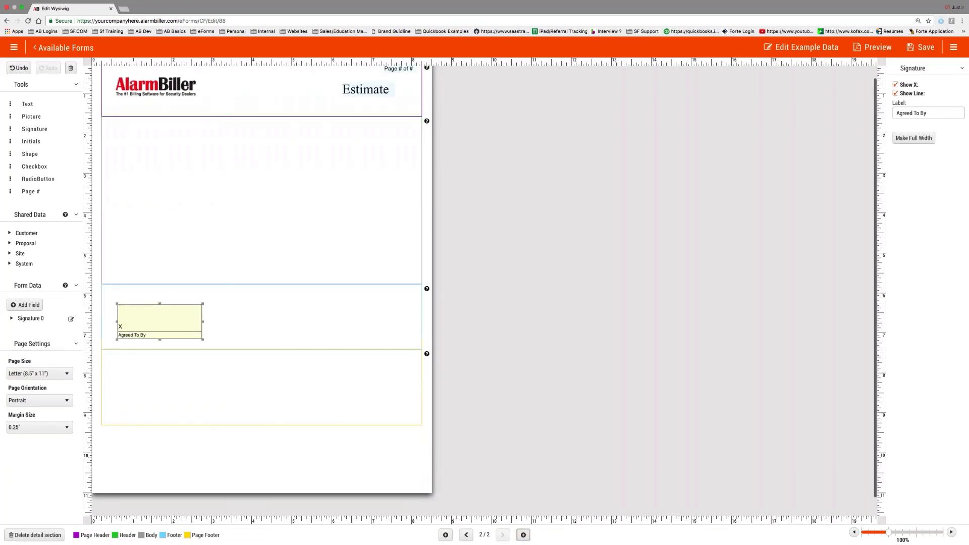
left_click(466, 534)
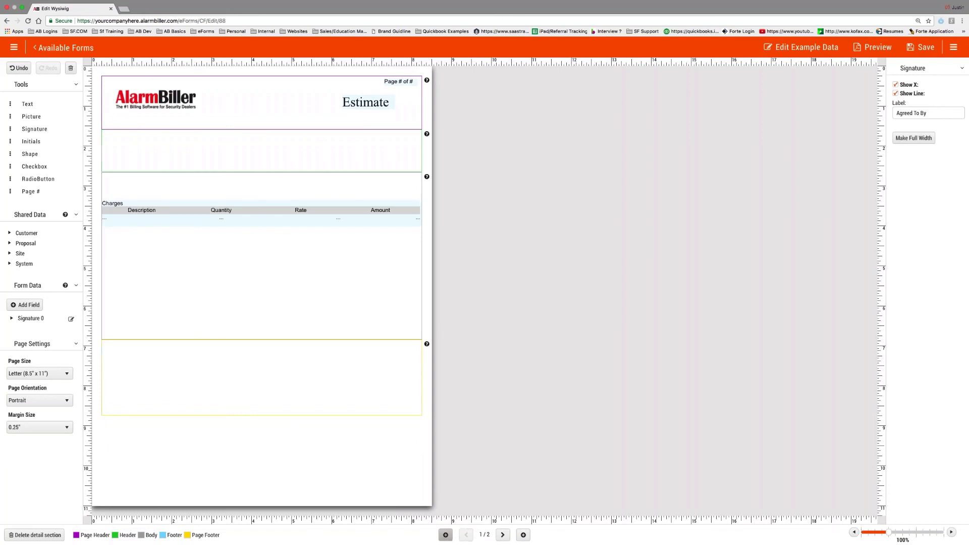
left_click(502, 534)
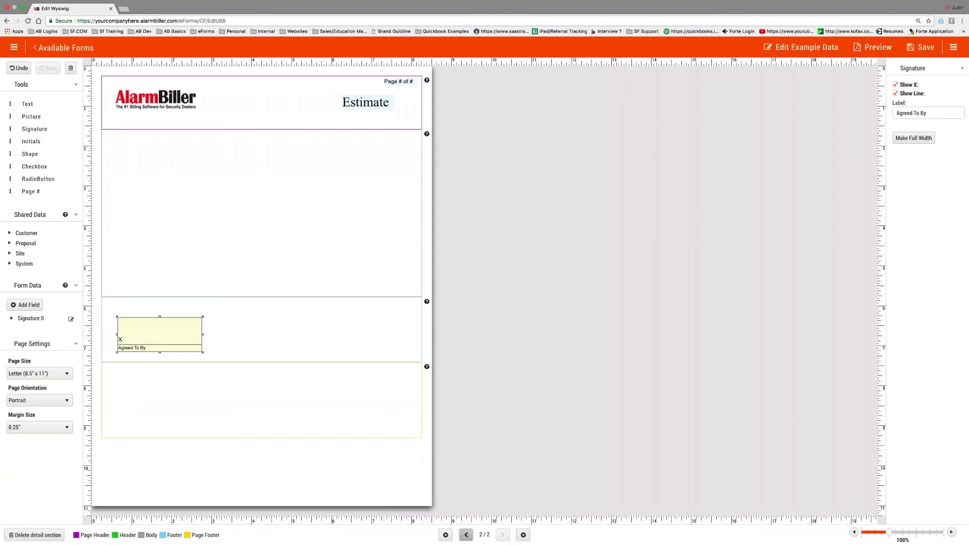
left_click(466, 534)
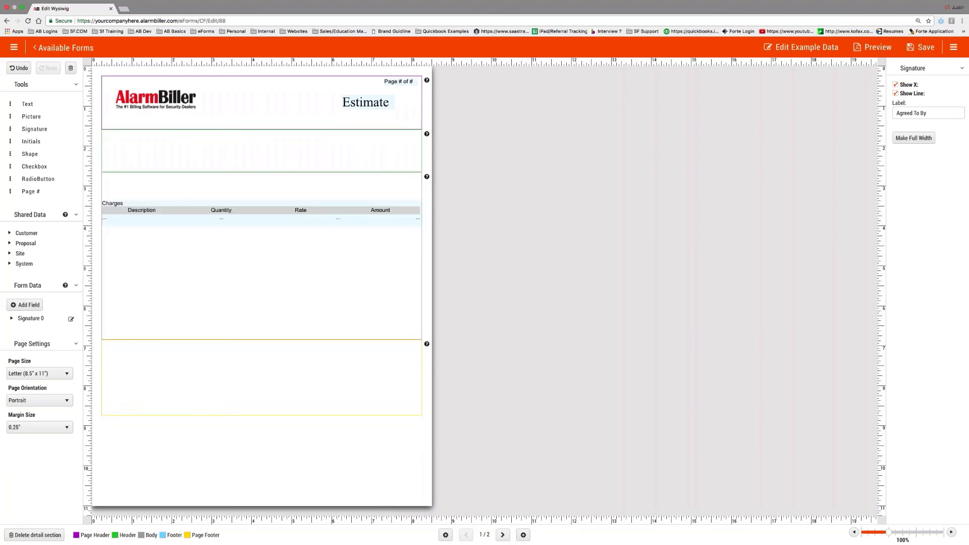
left_click(39, 535)
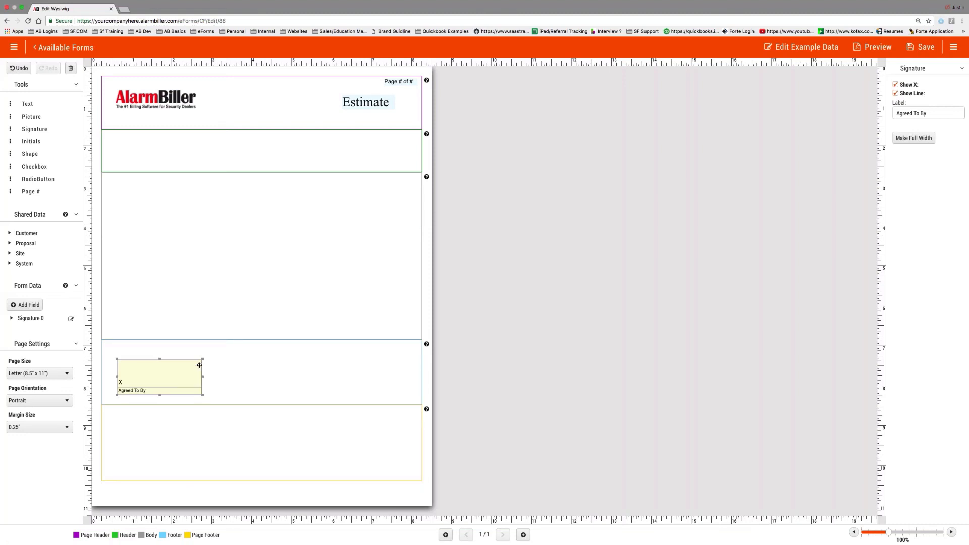
- Place the proposal's Charges table near the top of the body section and hide its Rate and Amount columns
left_click(9, 244)
left_click_drag(30, 255, 313, 209)
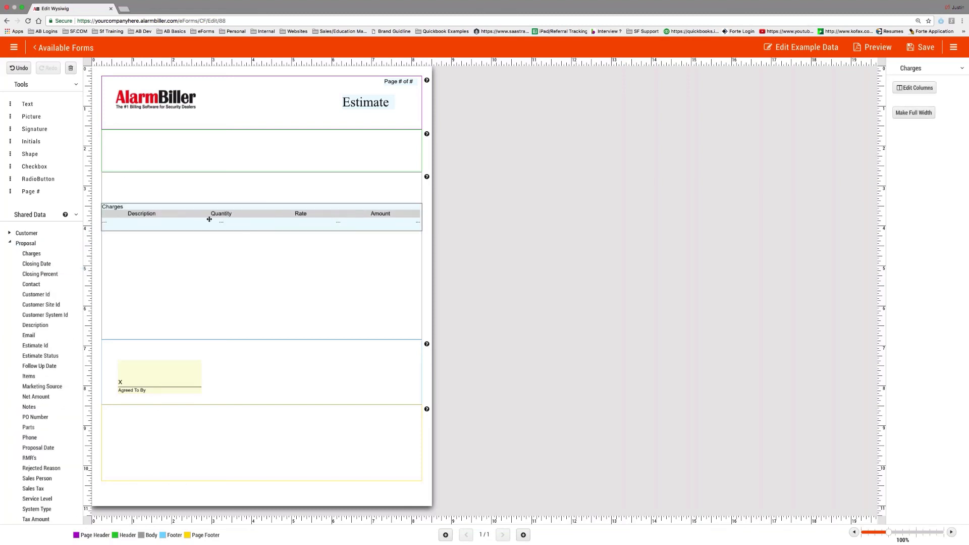
left_click(914, 88)
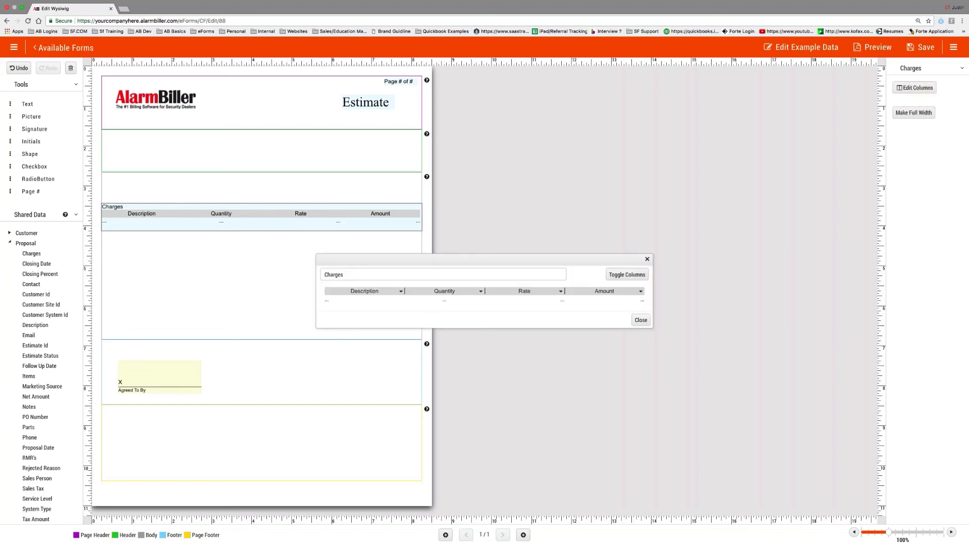
left_click(626, 275)
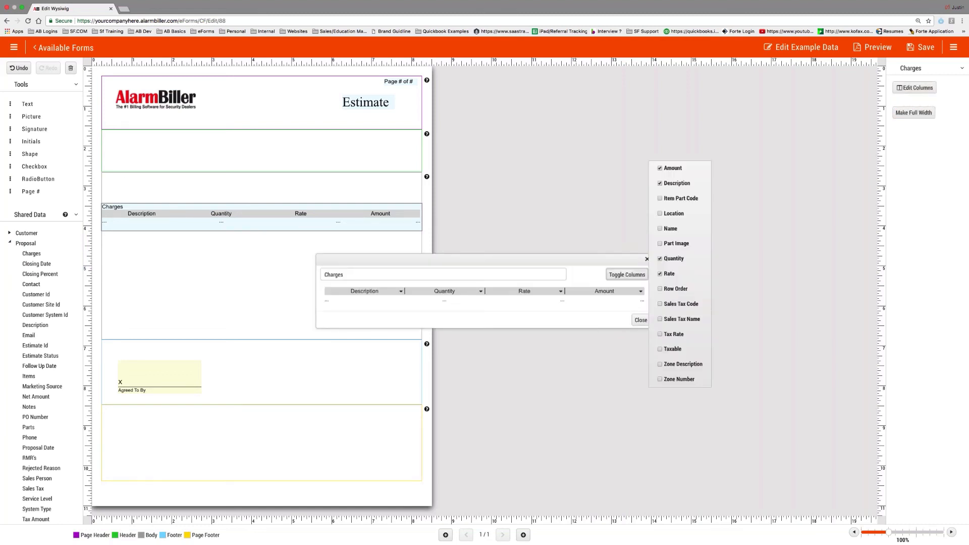
left_click(669, 273)
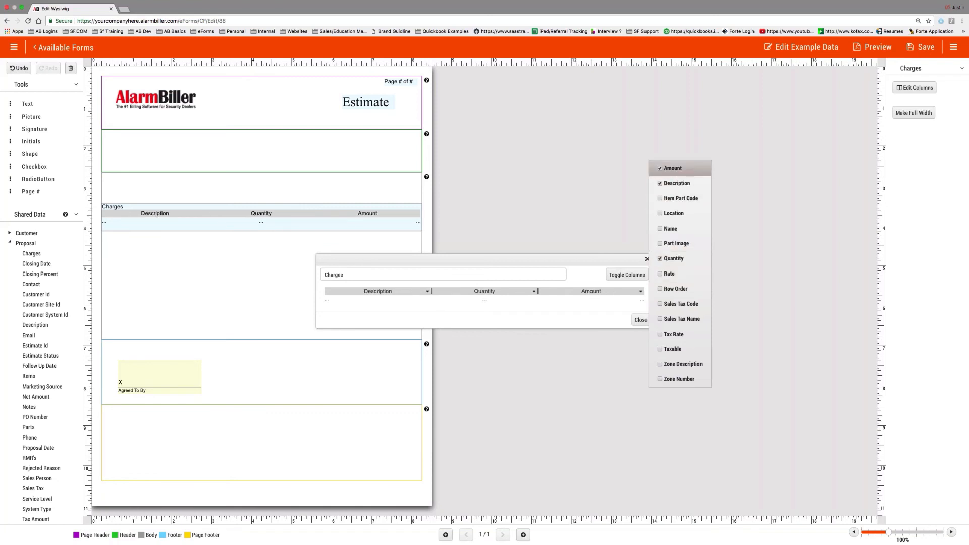
left_click(673, 170)
- Reorder the charges table so Quantity comes before Description, and narrow the Quantity column
left_click_drag(553, 294, 353, 293)
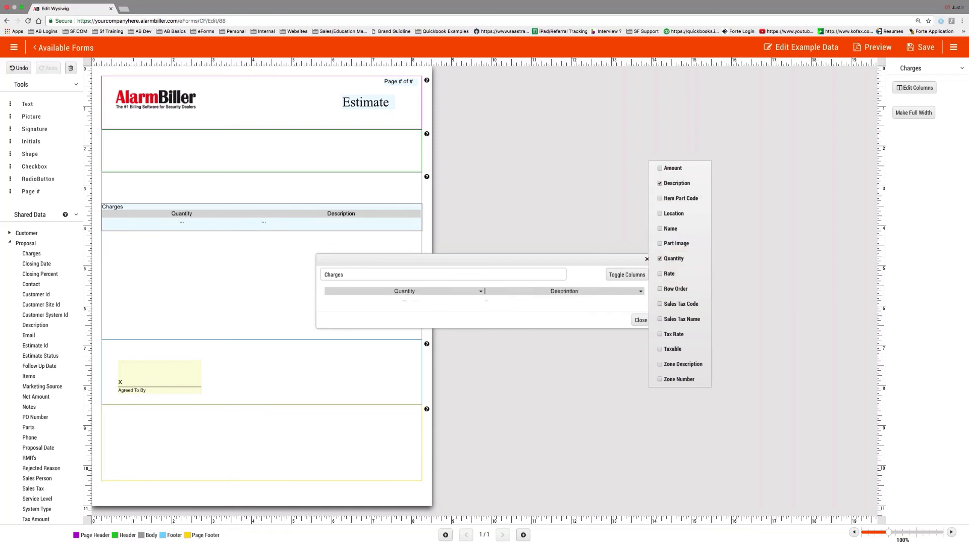
left_click_drag(485, 291, 384, 291)
left_click(640, 320)
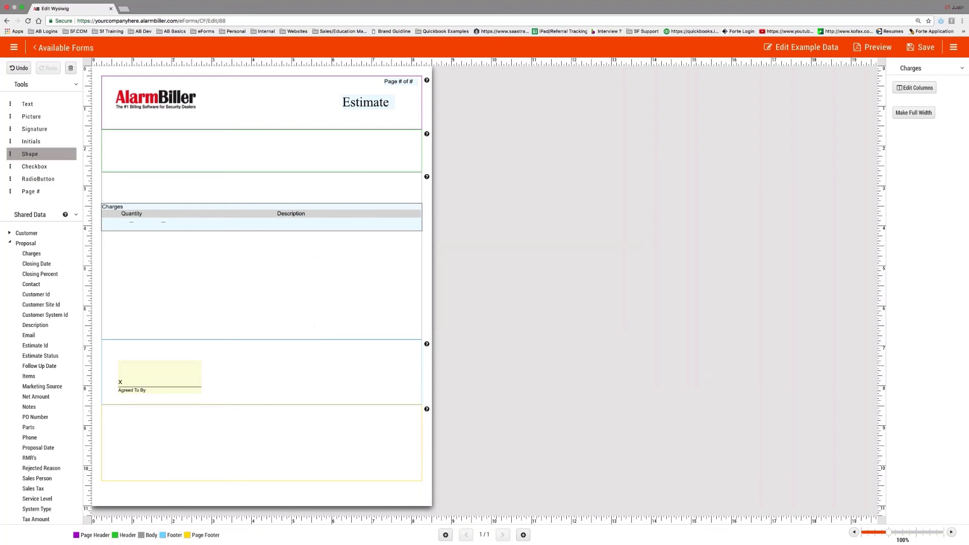
- Add a text box at the right of the body below the charges table, reading "Total Amount:"
left_click_drag(36, 107, 360, 266)
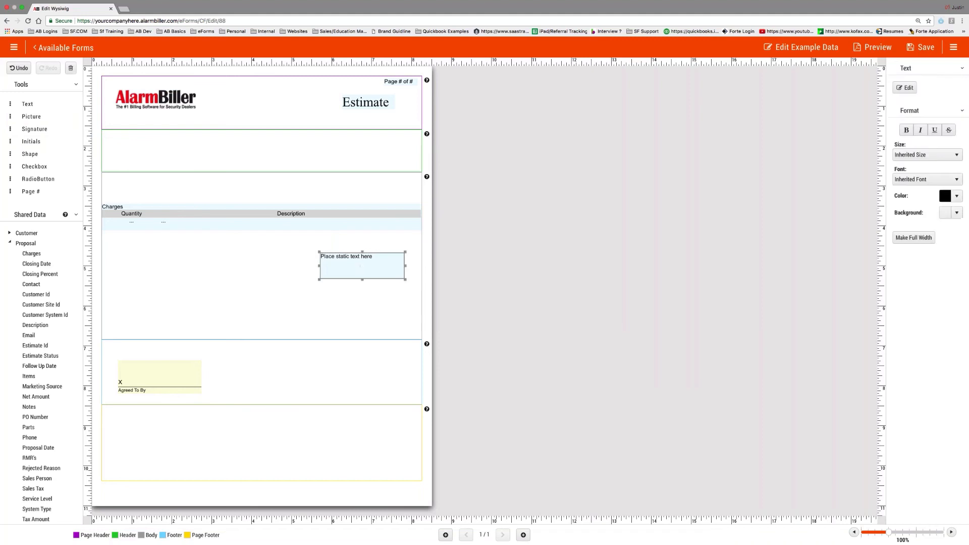
left_click(904, 88)
type("T")
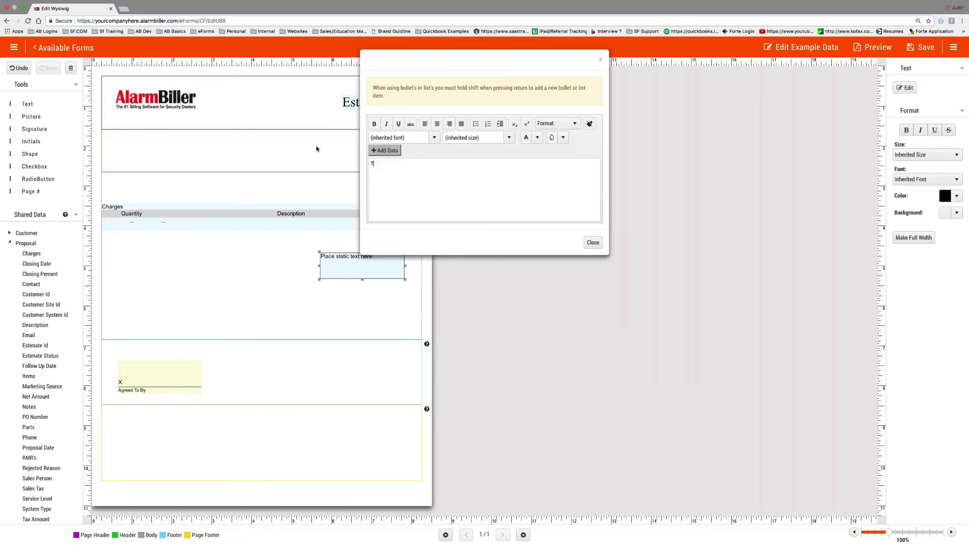
type("otal Amount:")
- Insert the shared Proposal data field Total Amount after the "Total Amount:" label
left_click(384, 150)
left_click(369, 164)
left_click(375, 183)
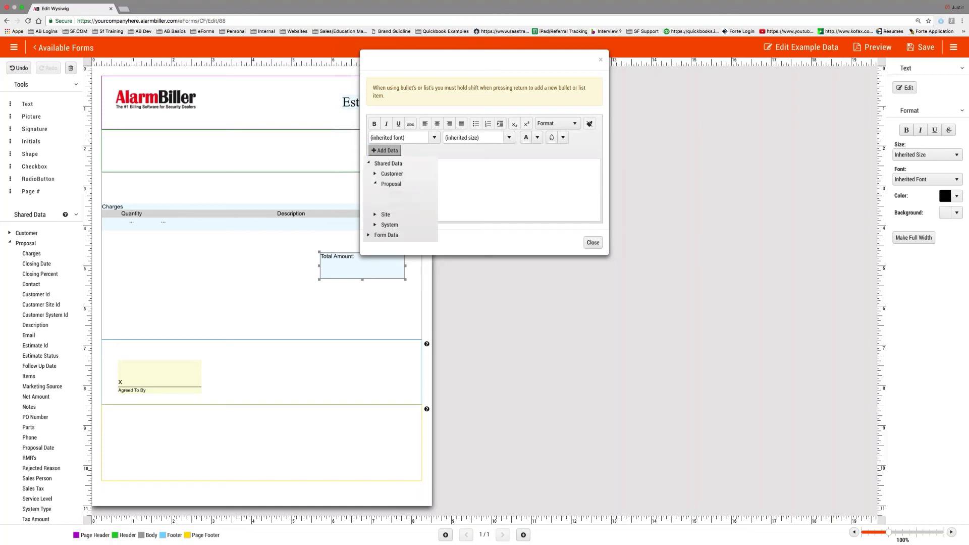
scroll(413, 232, "down", 5)
scroll(413, 232, "down", 3)
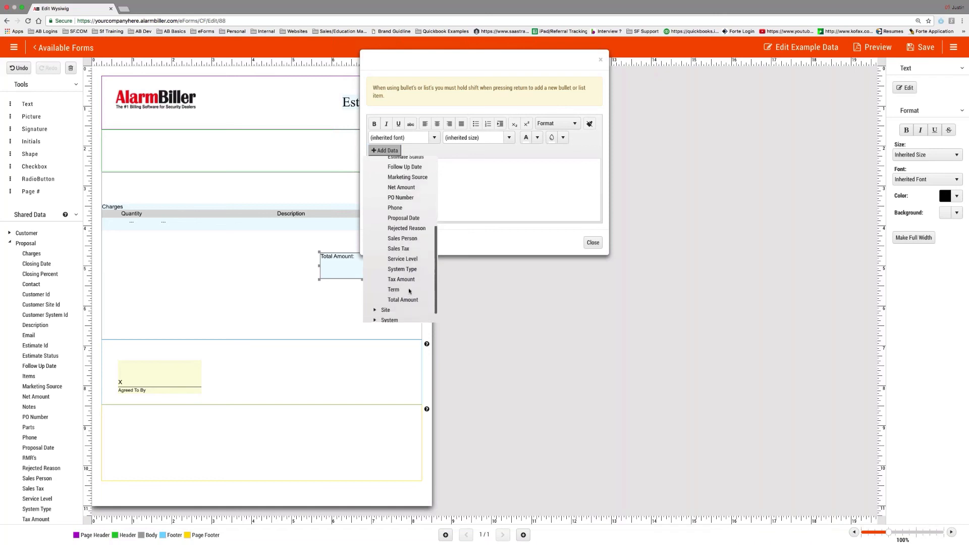
left_click(398, 292)
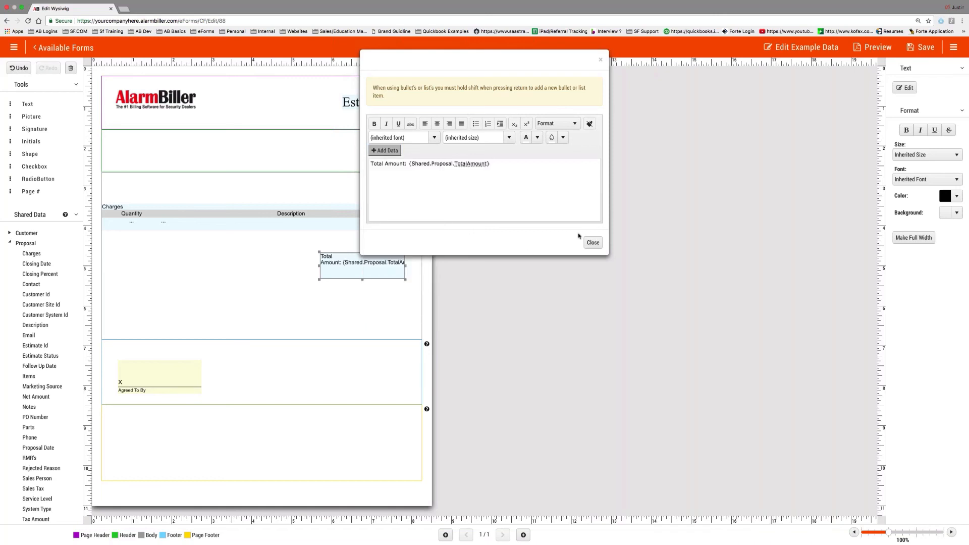
- Make the "Total Amount:" label bold and put a $ sign directly before the inserted data field
left_click_drag(406, 164, 371, 164)
key("super+b")
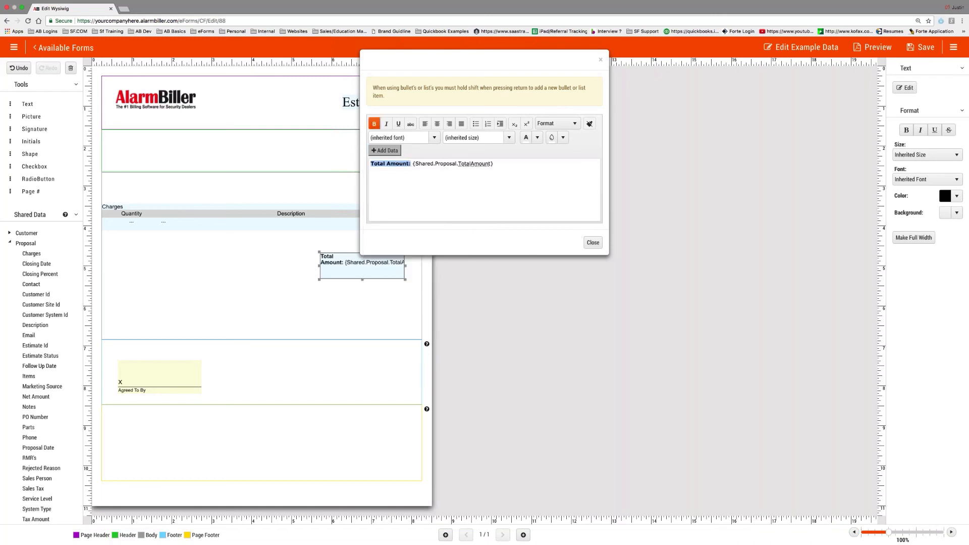
left_click(410, 164)
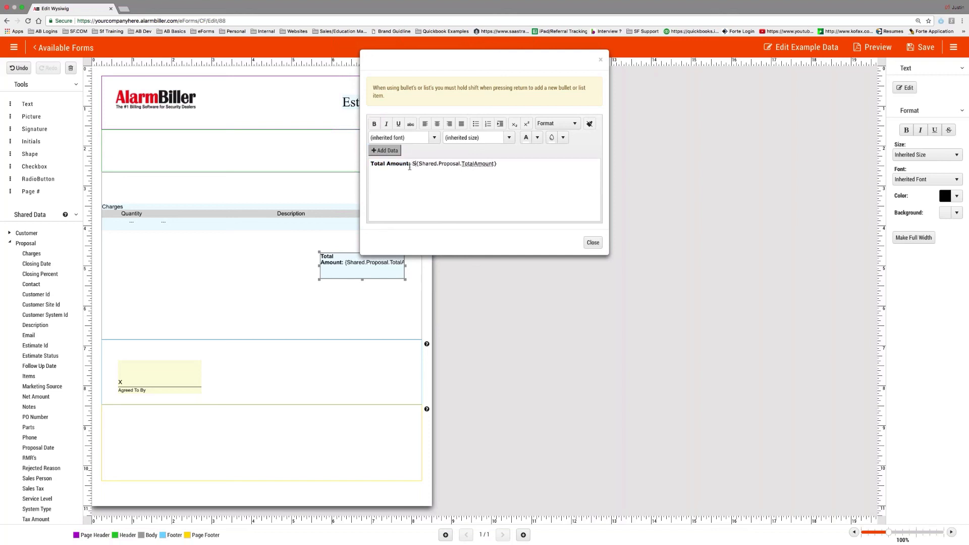
type("$")
left_click(592, 243)
- Move the total amount text box slightly upward and save the form
left_click_drag(367, 267, 367, 264)
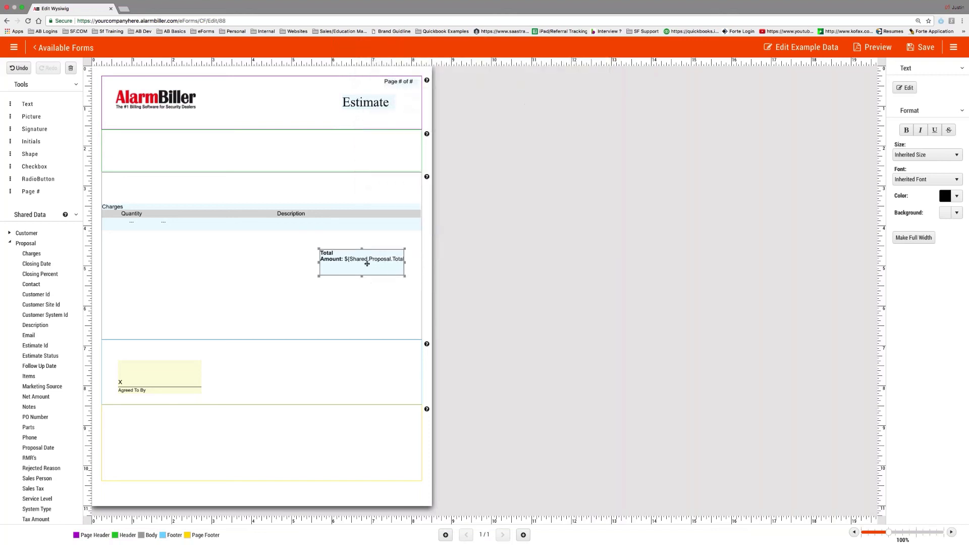
left_click(921, 46)
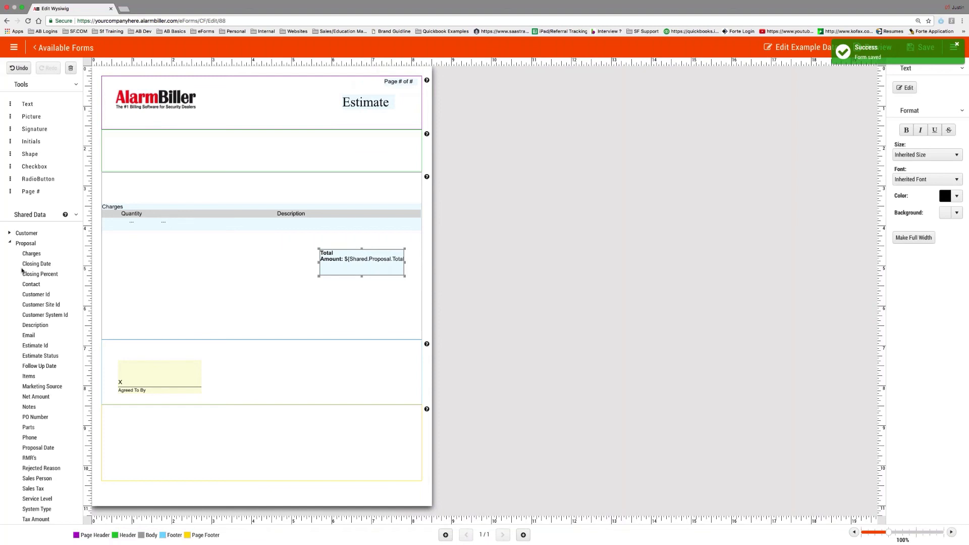
left_click(9, 243)
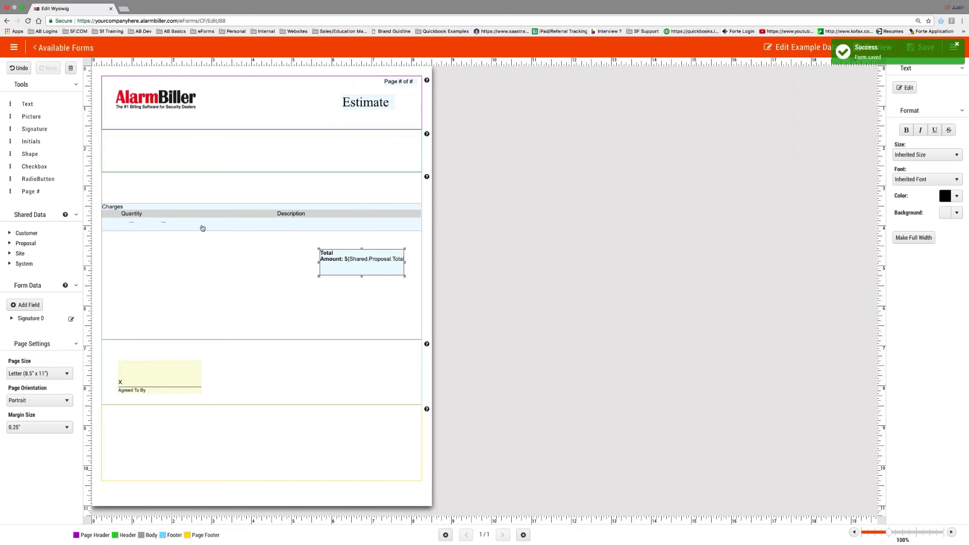
left_click(9, 244)
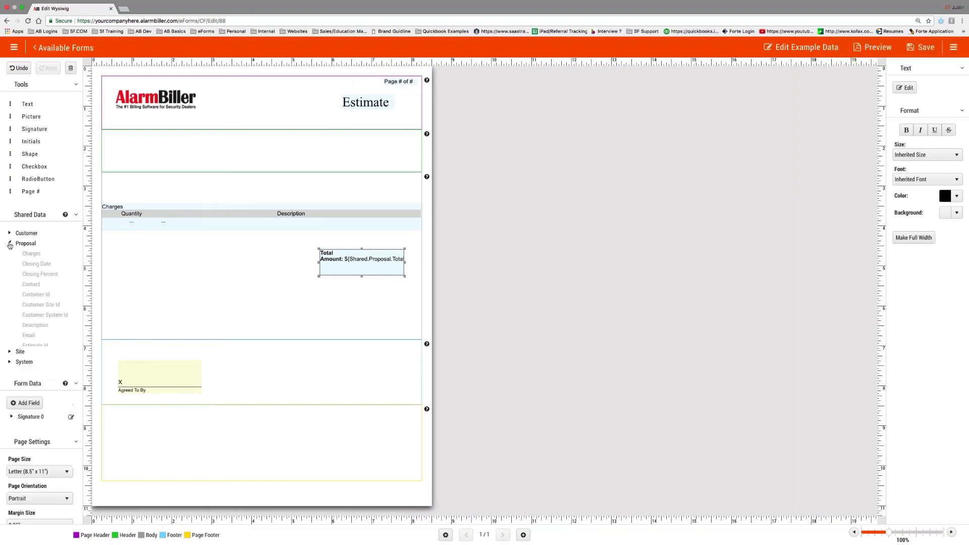
left_click(10, 244)
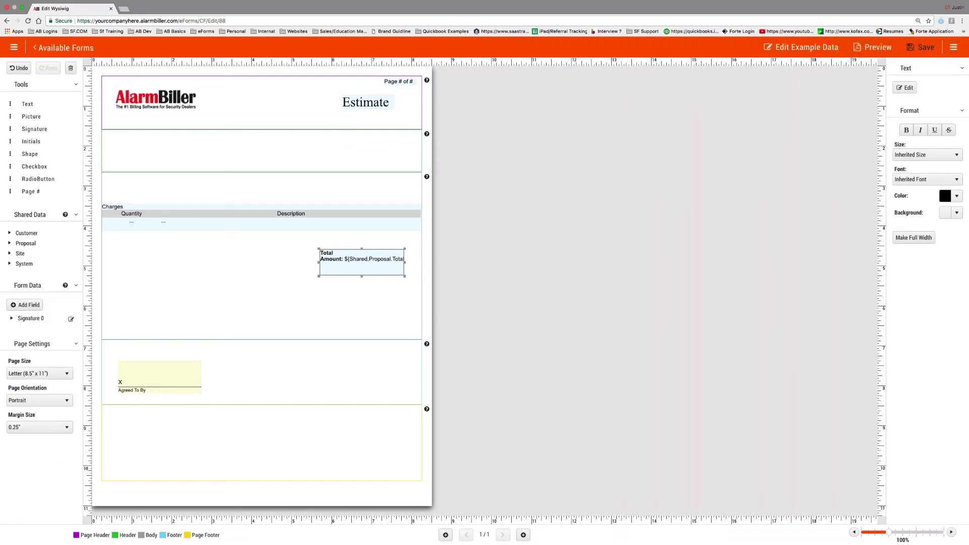
- Generate a preview of the form with an existing proposal, searched by the customer's first name
left_click(871, 47)
left_click(548, 290)
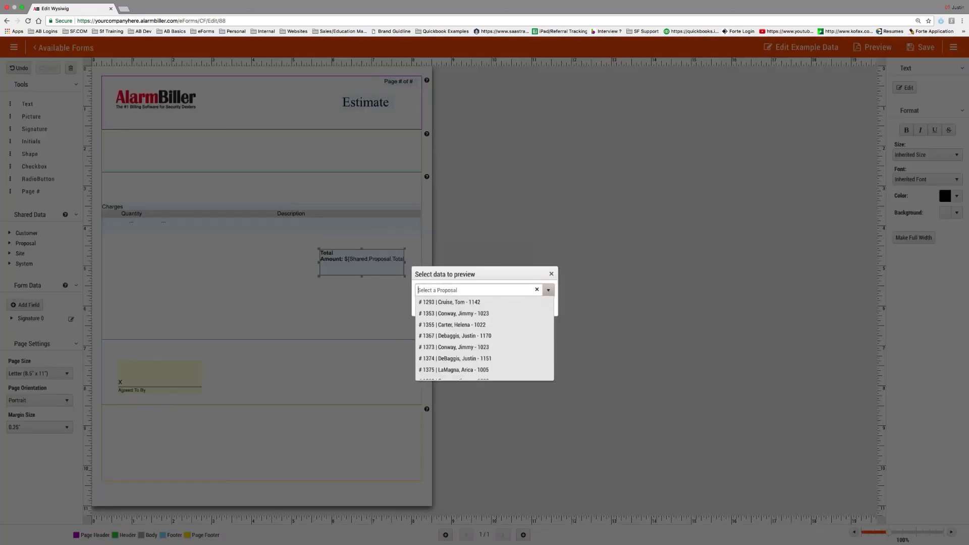
left_click(549, 291)
type("ryan")
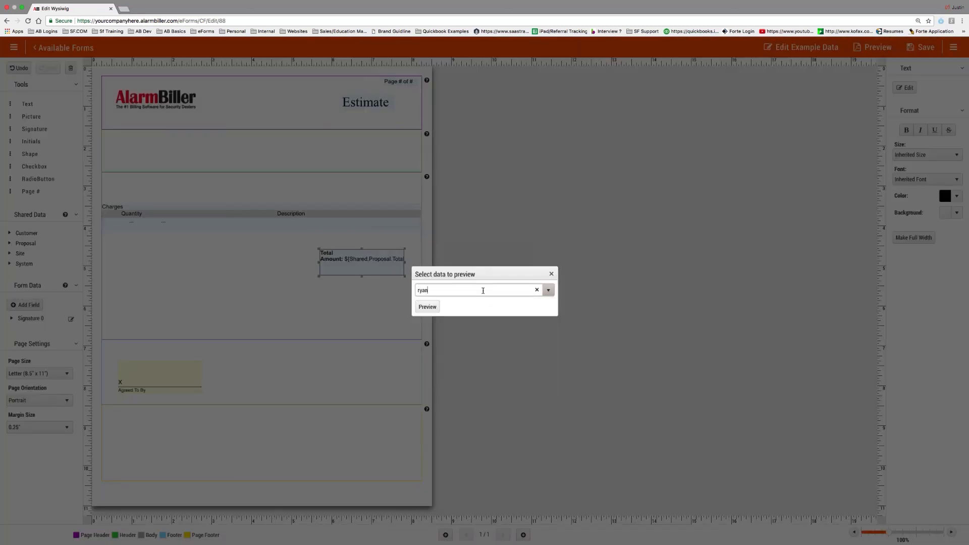
left_click(462, 302)
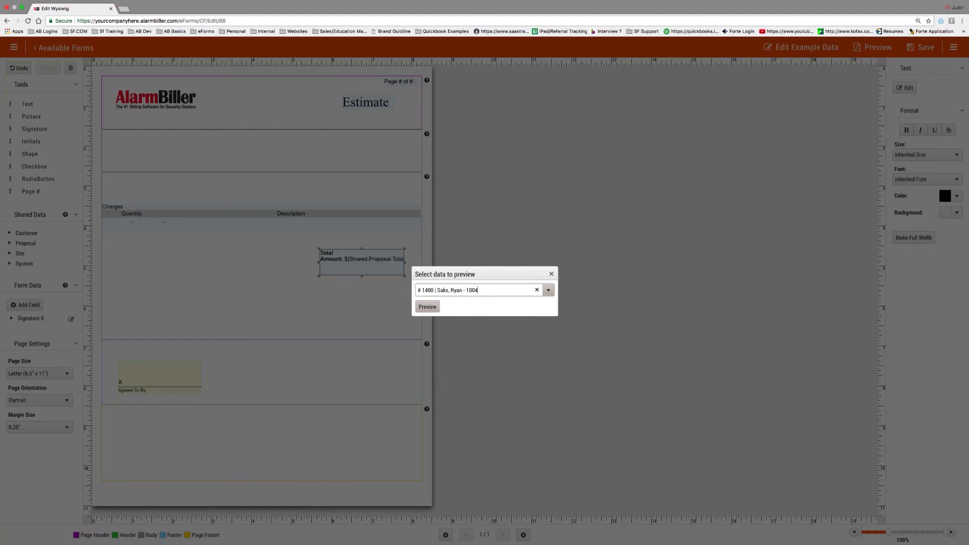
left_click(429, 305)
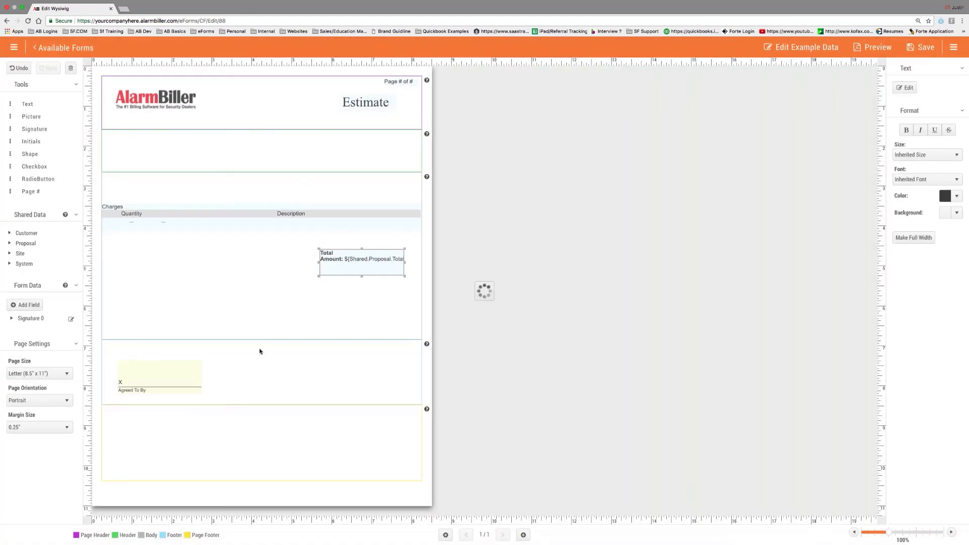
- Open the generated Wysiwig.pdf and examine its header, charges table, total amount and signature line
left_click(30, 535)
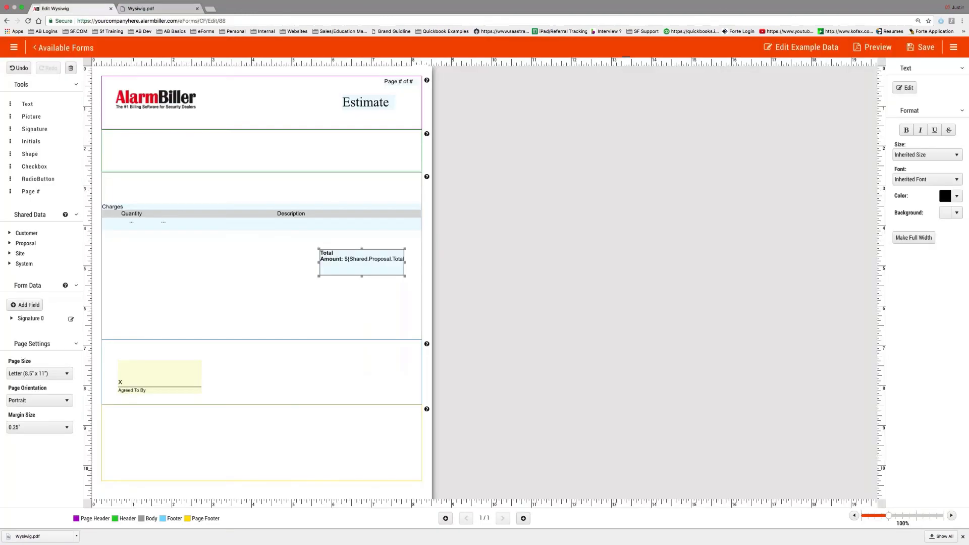
left_click(93, 9)
left_click(153, 9)
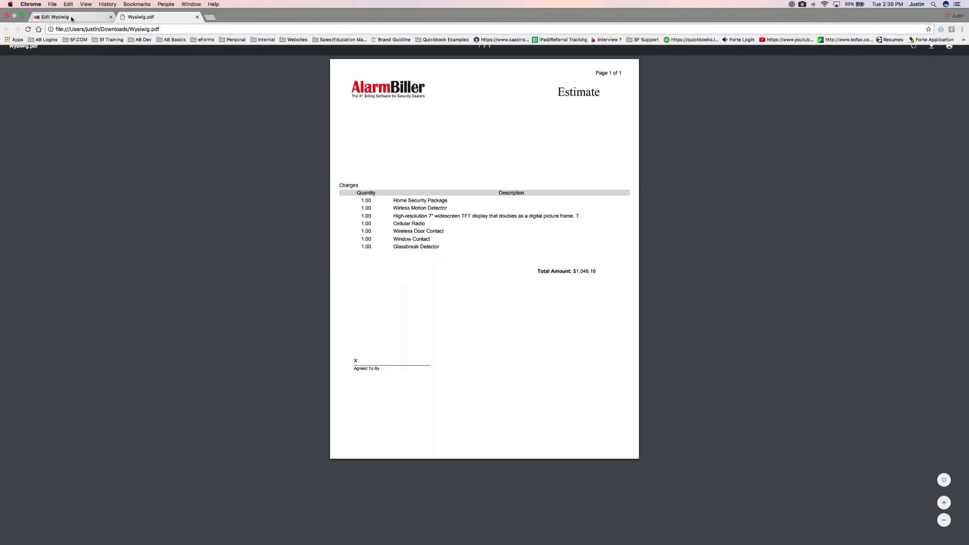
- Switch back to the form editor, save the form and return to the Available Forms list
left_click(72, 18)
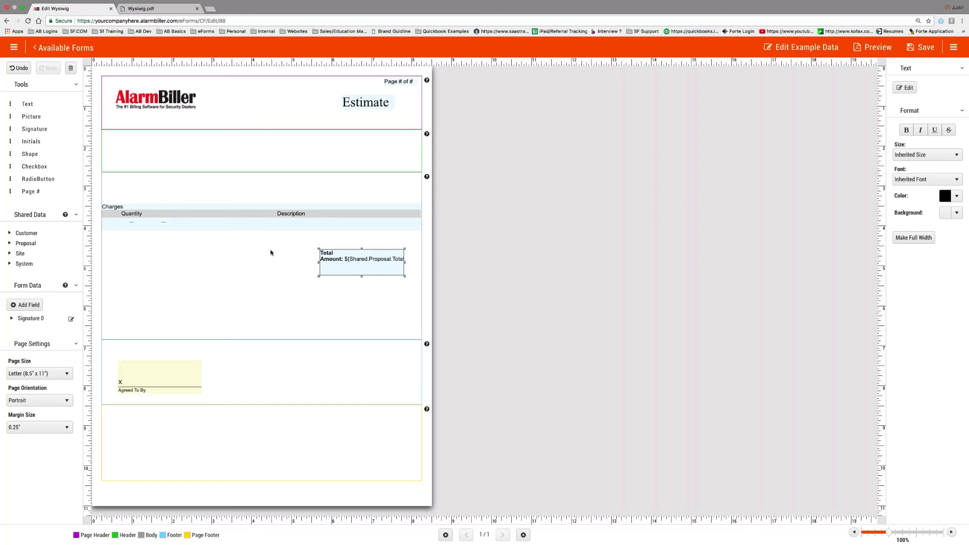
left_click(922, 47)
left_click(64, 47)
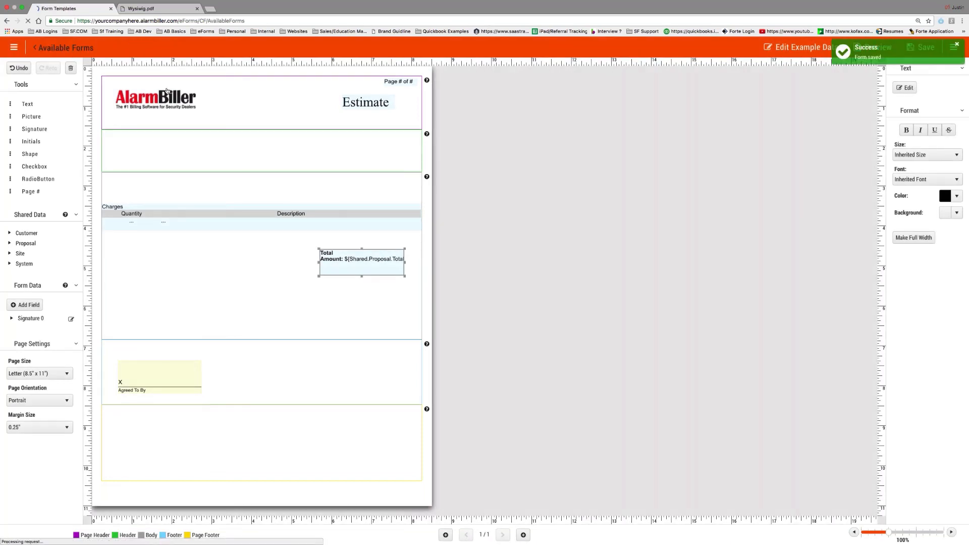